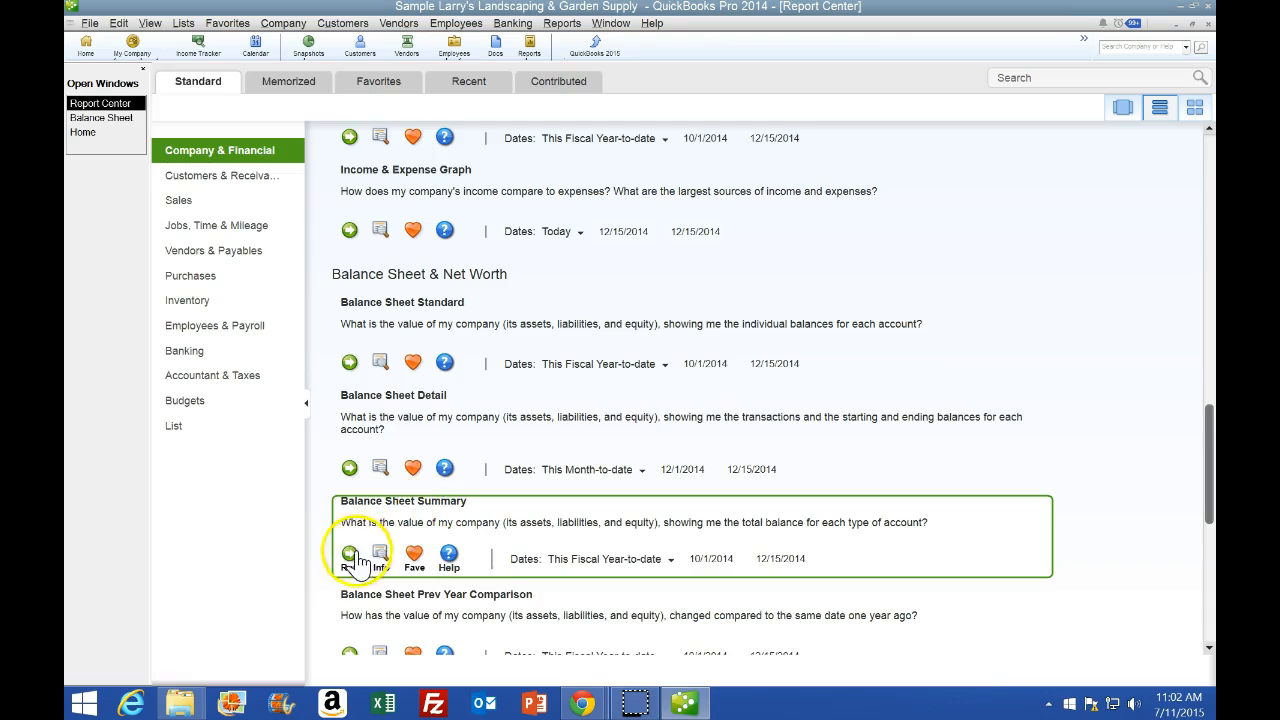
Run the Balance Sheet Summary report and check it against Figure 2.3 in the CourseSmart textbook in Chrome.
left_click(349, 555)
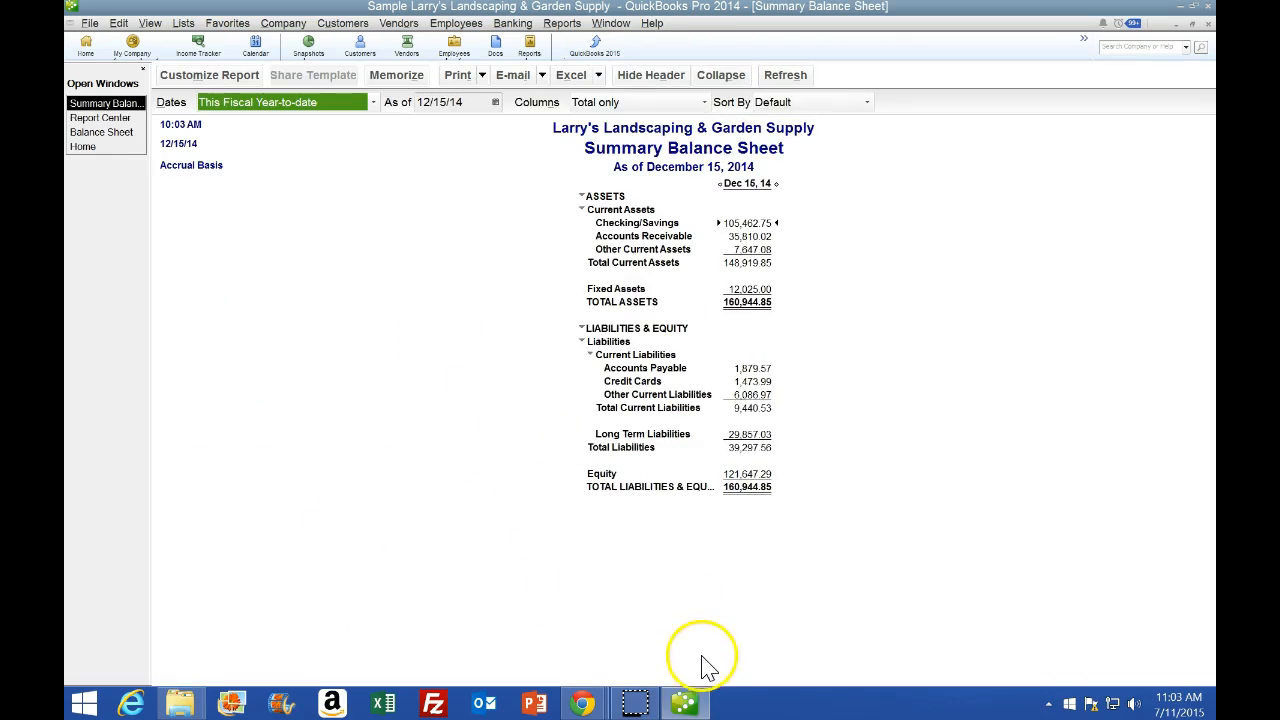
left_click(684, 703)
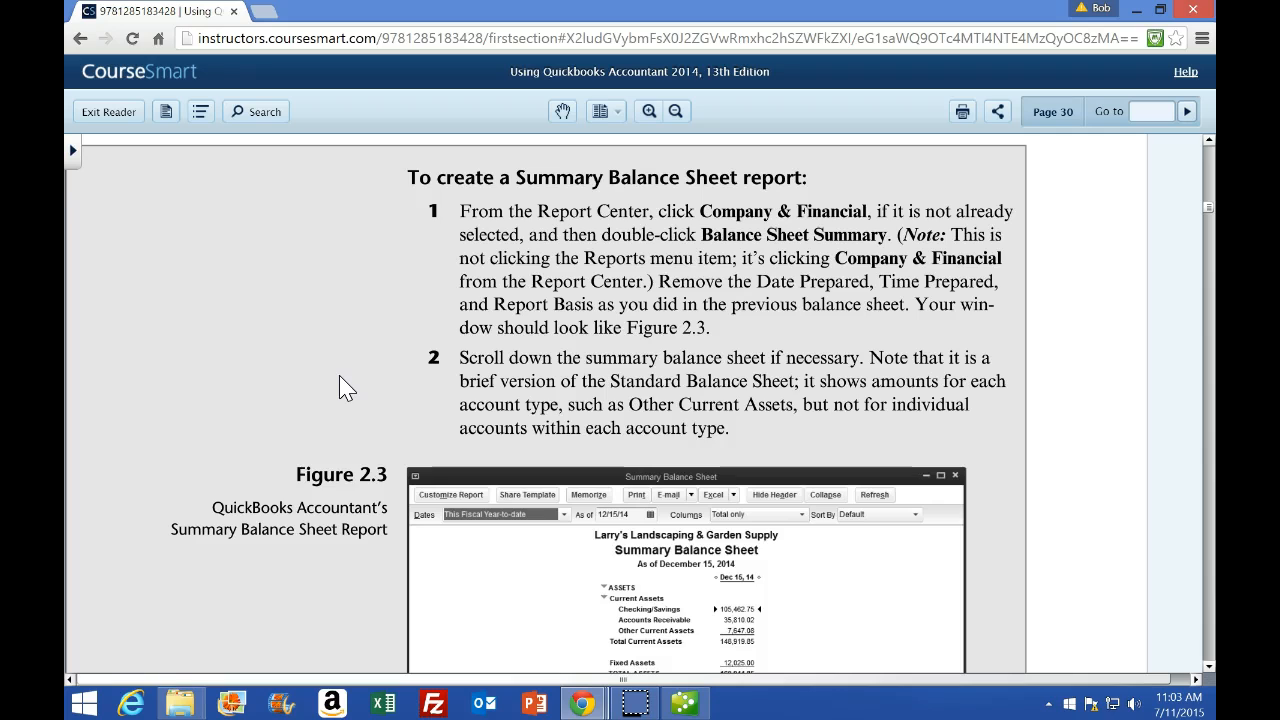
scroll(340, 388, "down", 1)
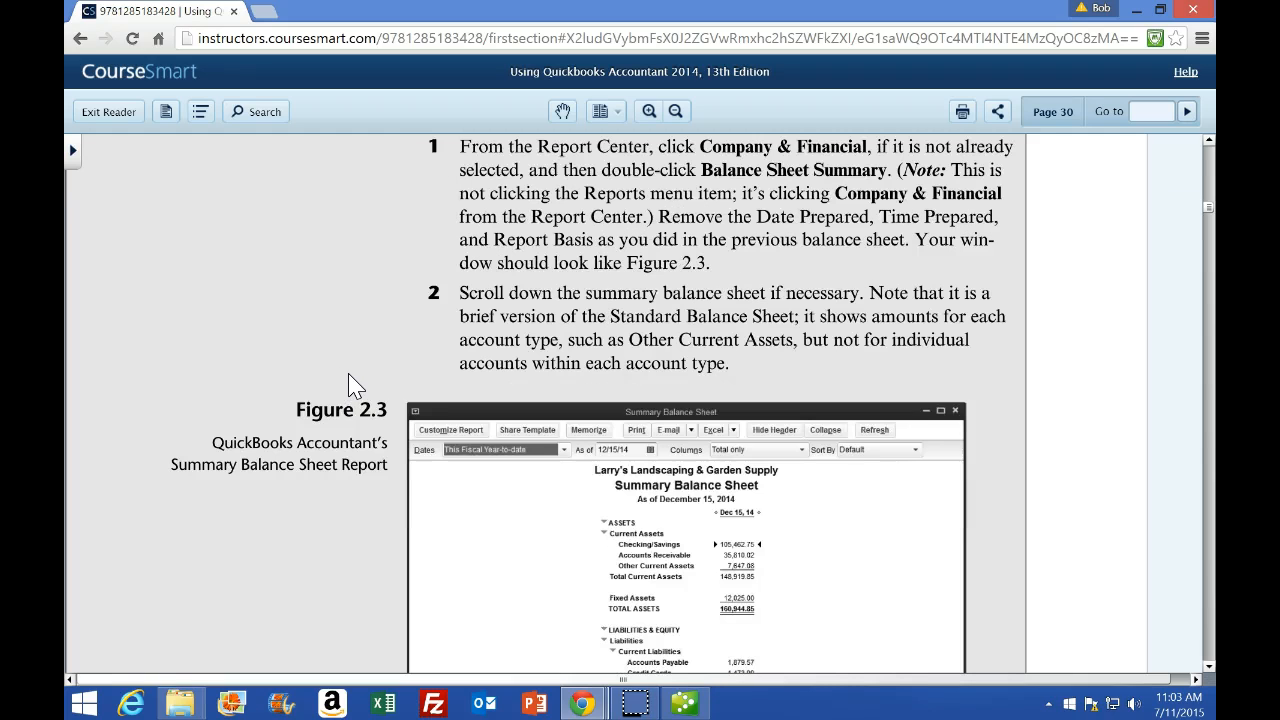
scroll(353, 385, "down", 1)
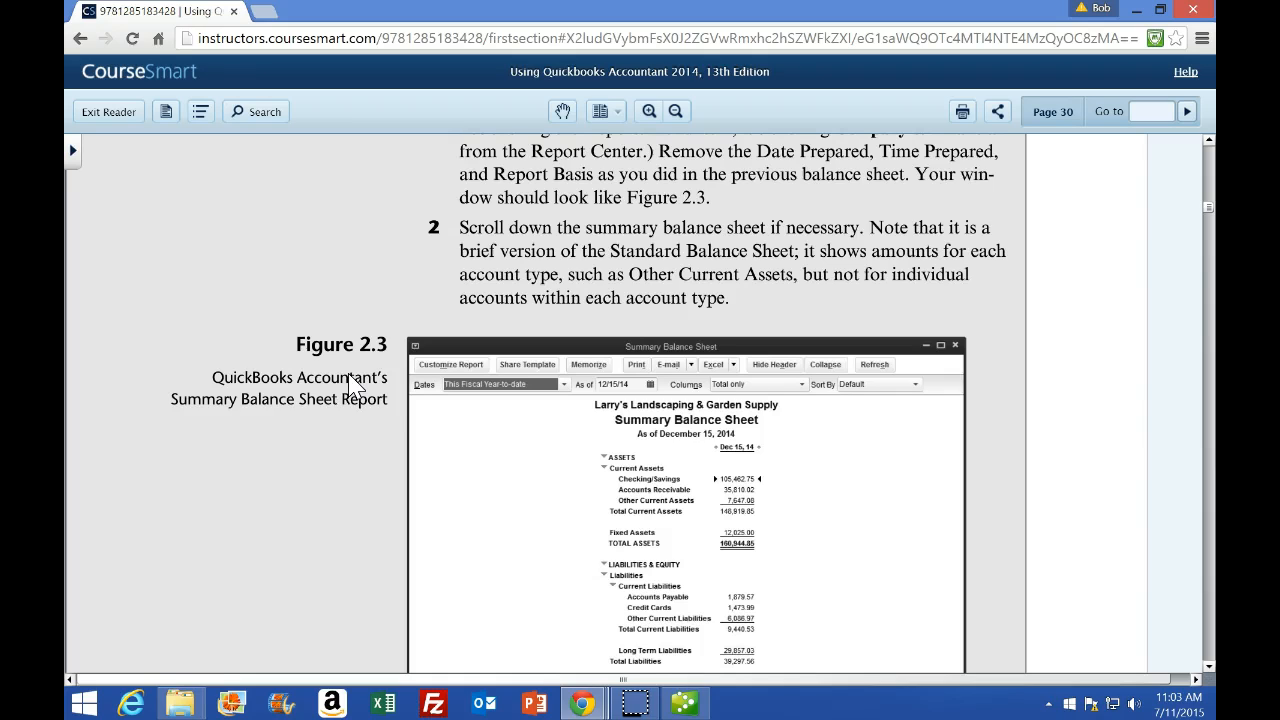
scroll(353, 385, "down", 1)
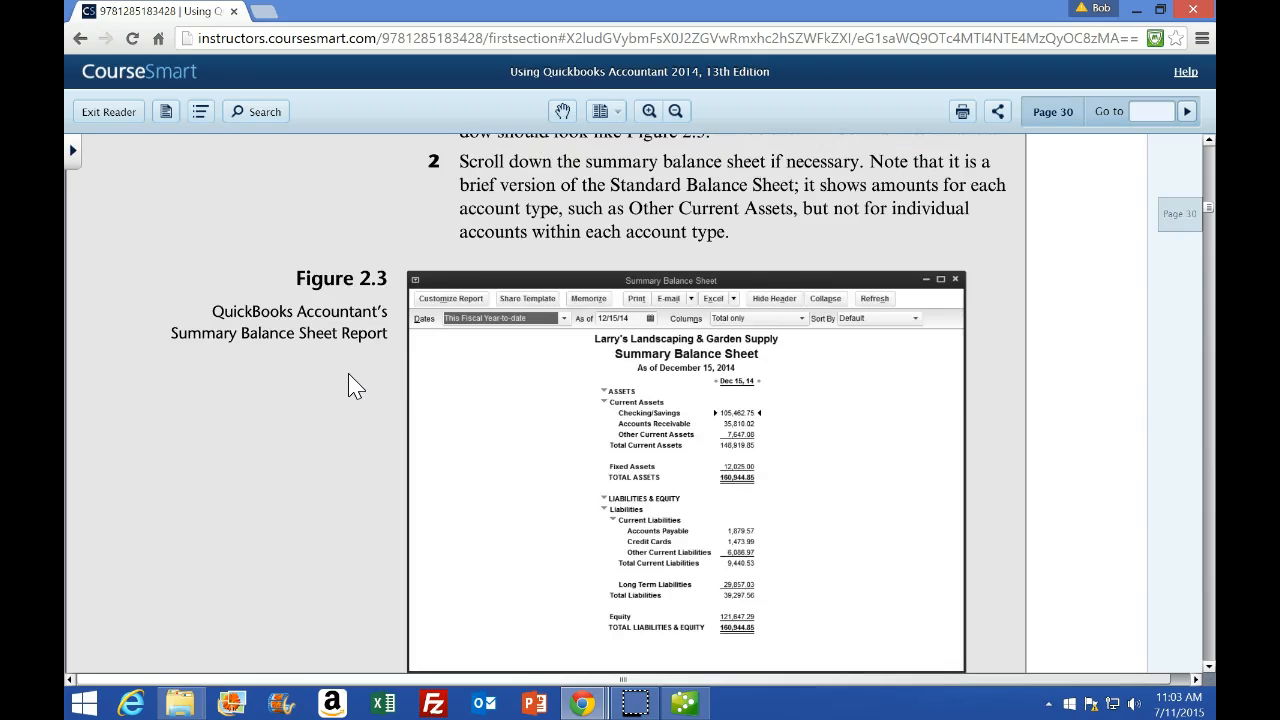
Return to QuickBooks and examine total assets, total current liabilities, equity, and total liabilities and equity on the Summary Balance Sheet.
left_click(686, 703)
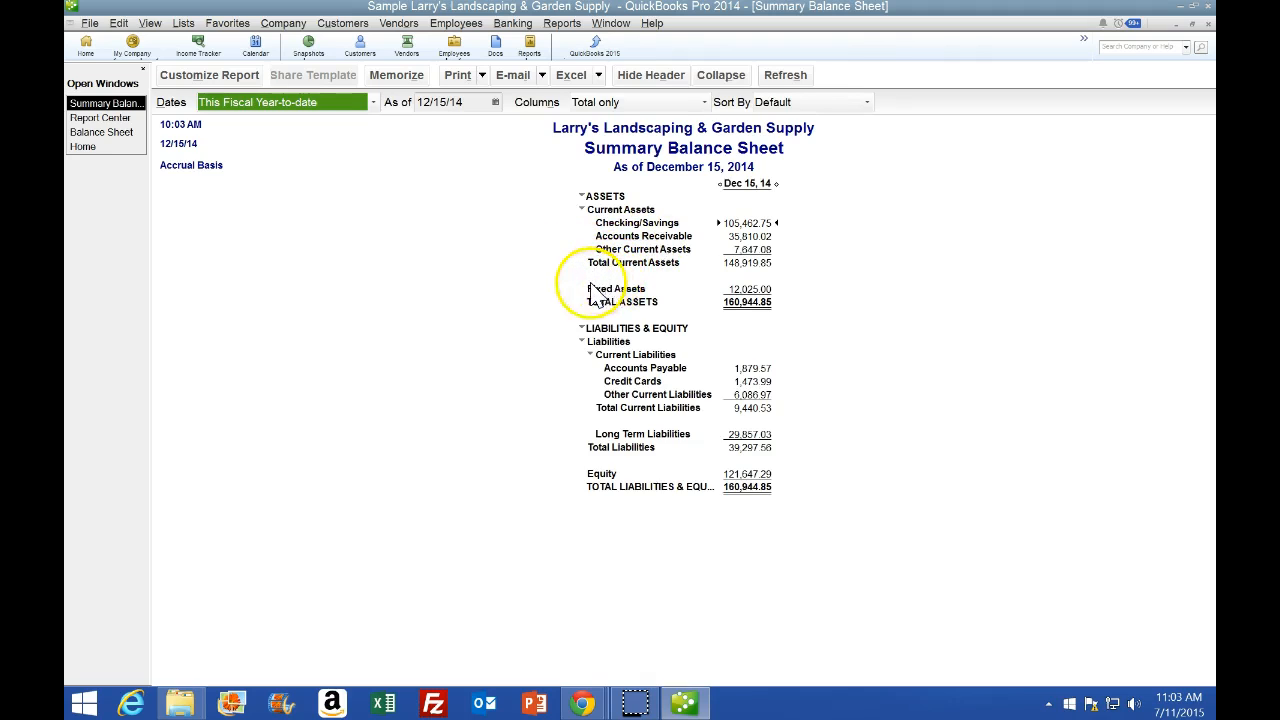
left_click(752, 303)
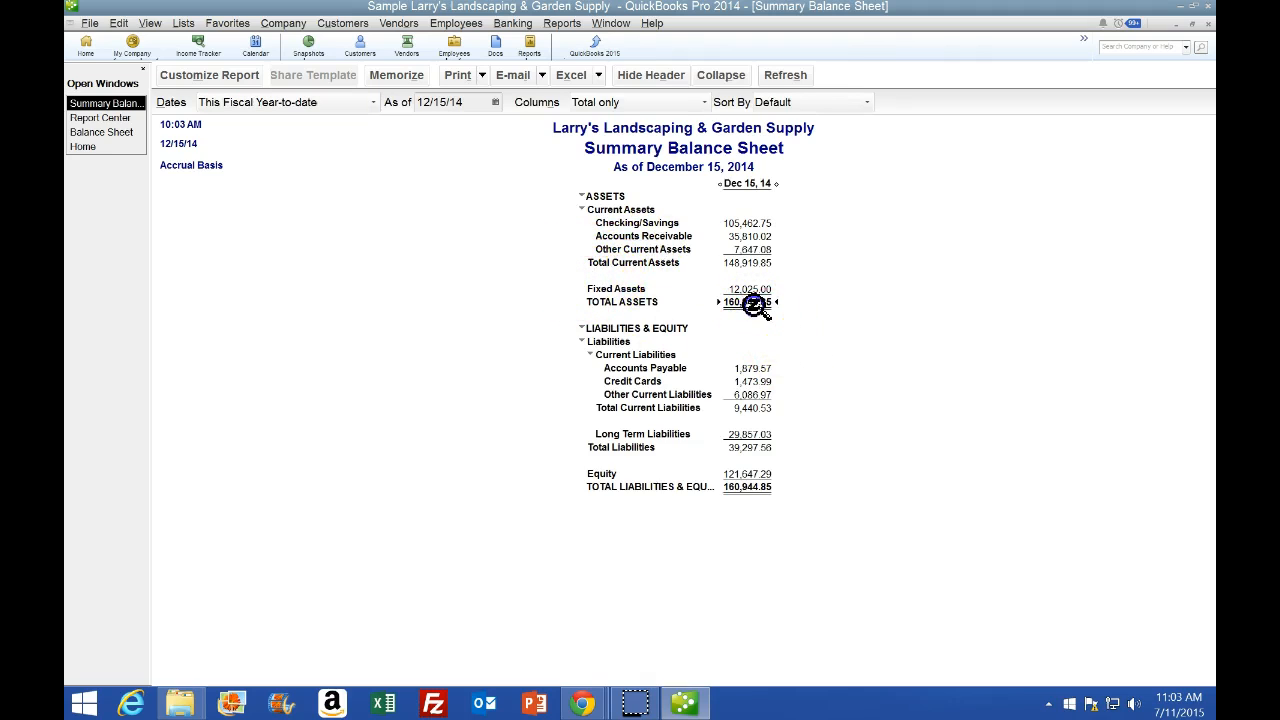
left_click(762, 408)
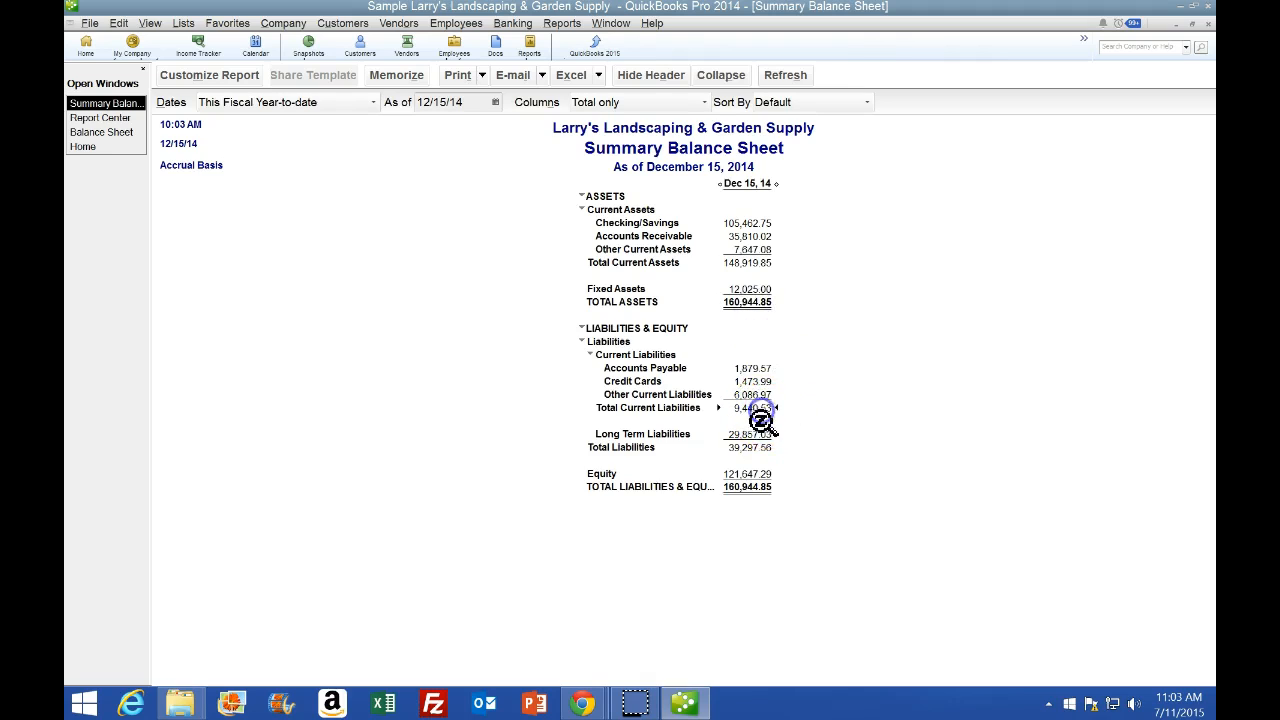
left_click(748, 474)
left_click(752, 487)
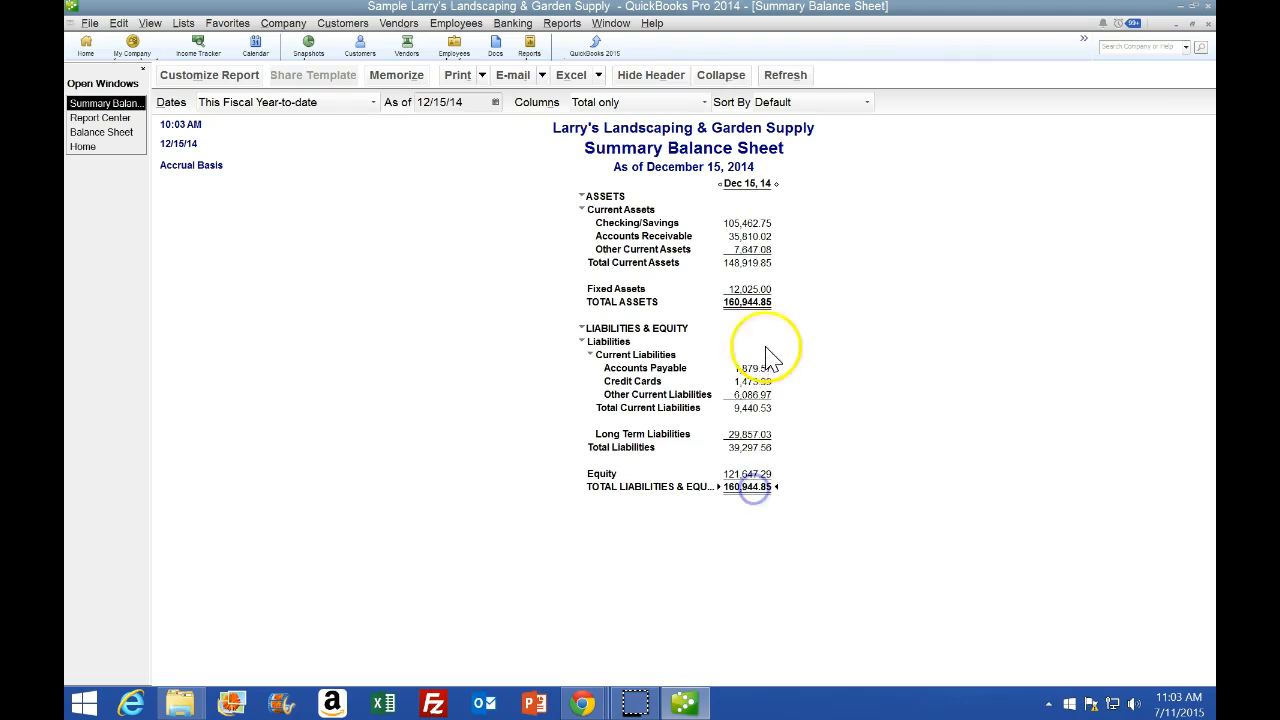
left_click(752, 302)
left_click(746, 507)
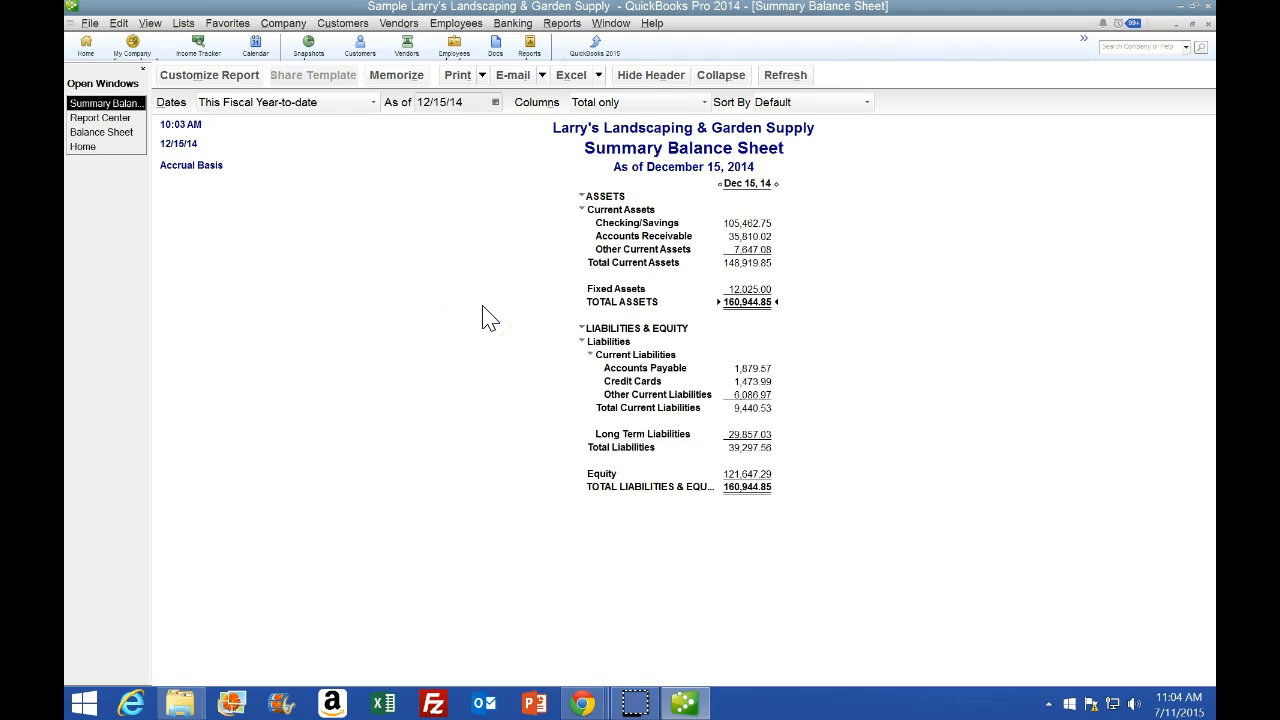
Switch to the CourseSmart textbook and read the QuickZoom section, including Figure 2.4 and the numbered instructions around it.
left_click(692, 705)
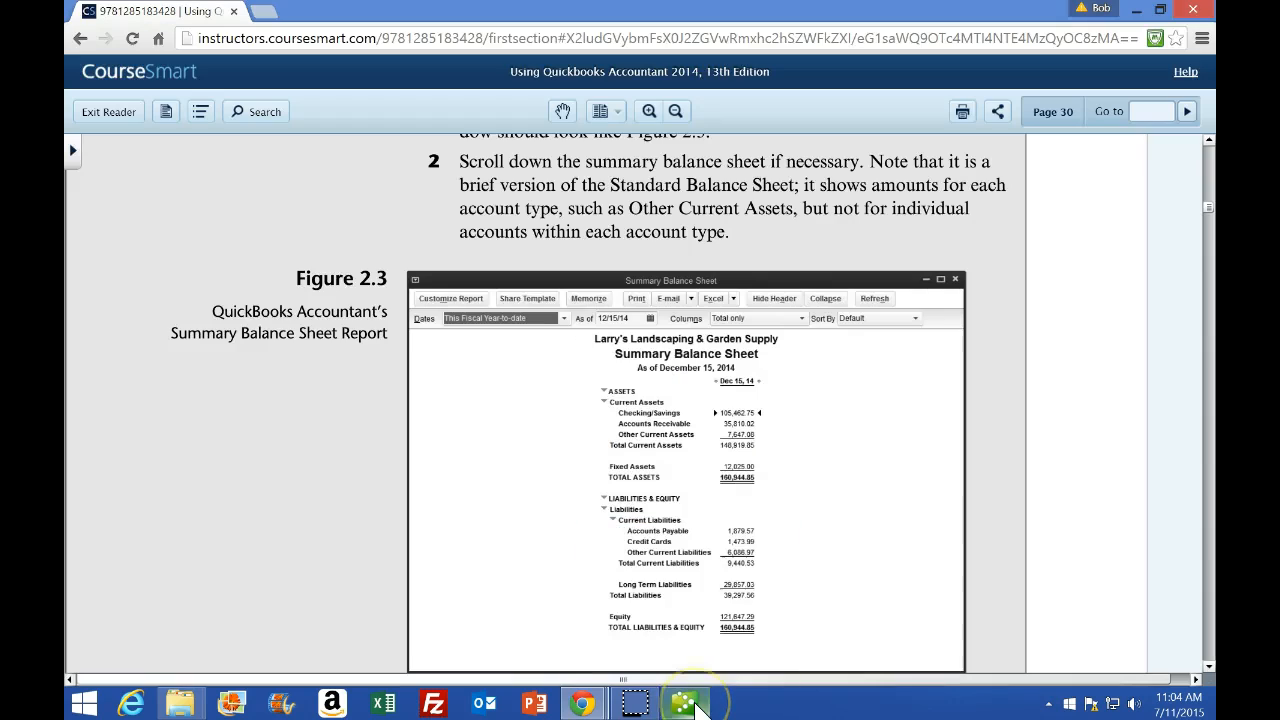
scroll(352, 497, "down", 5)
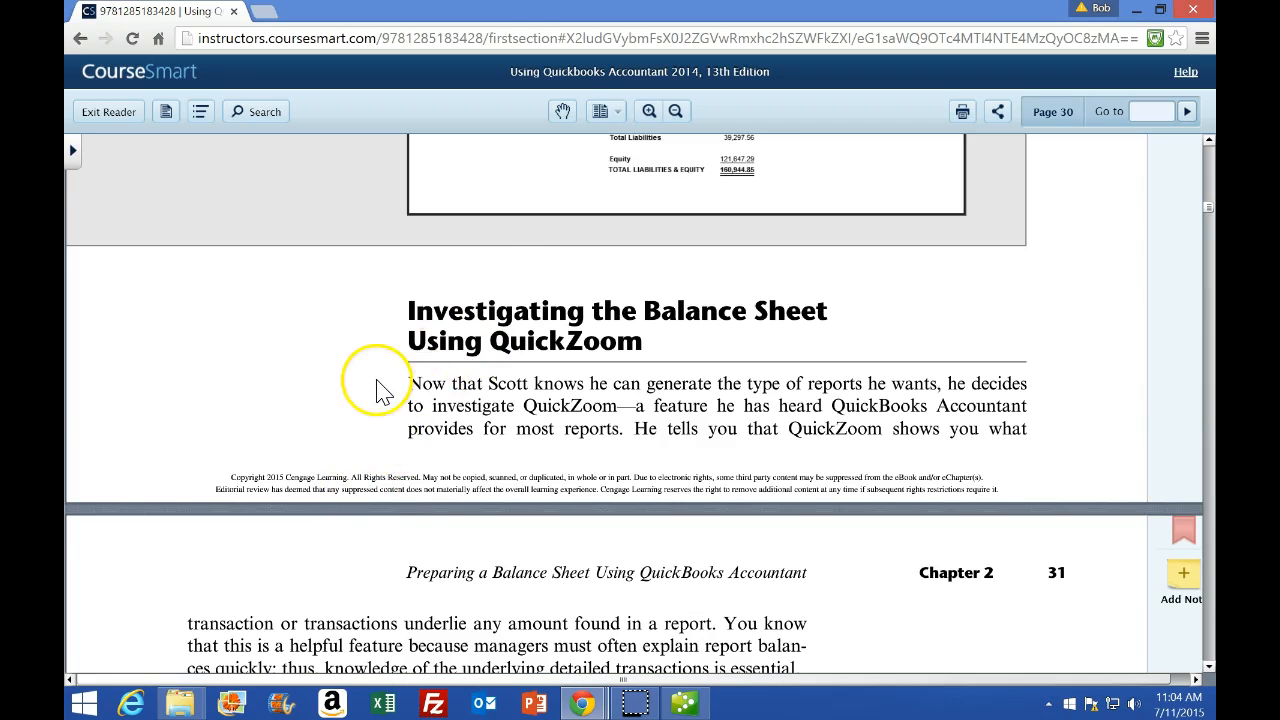
scroll(382, 390, "down", 4)
scroll(384, 392, "up", 4)
scroll(384, 405, "up", 1)
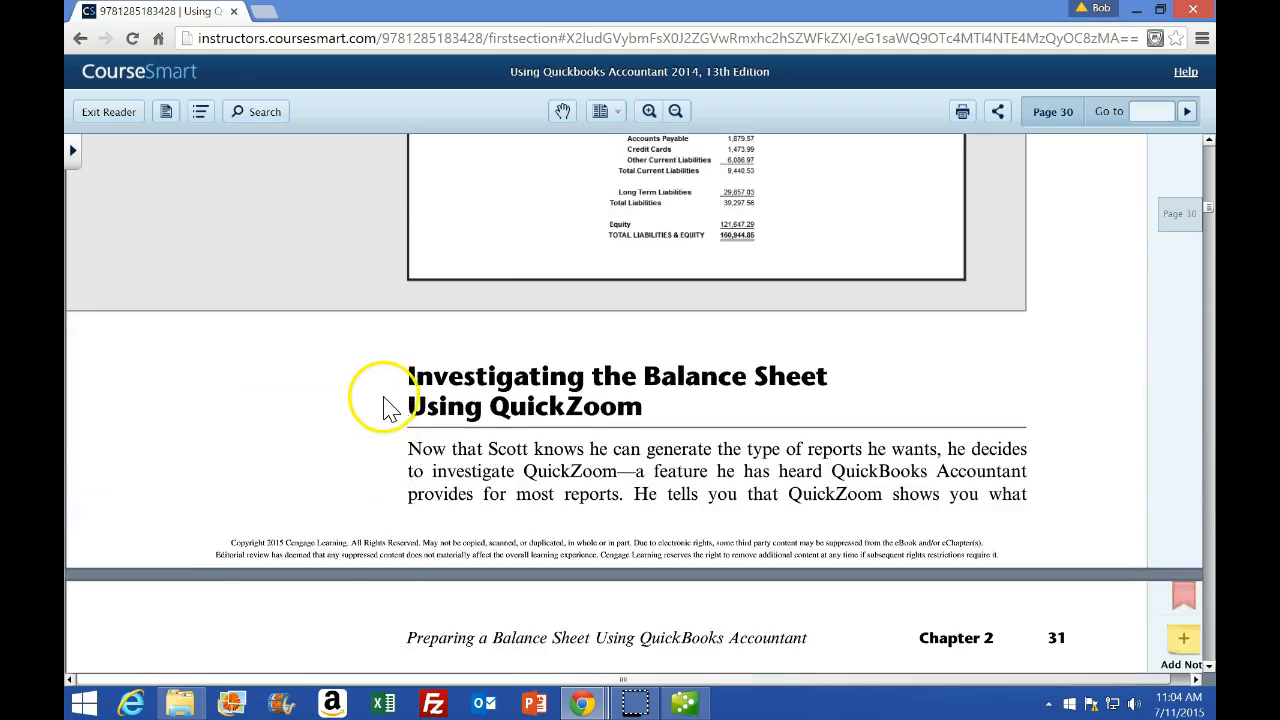
scroll(385, 405, "down", 5)
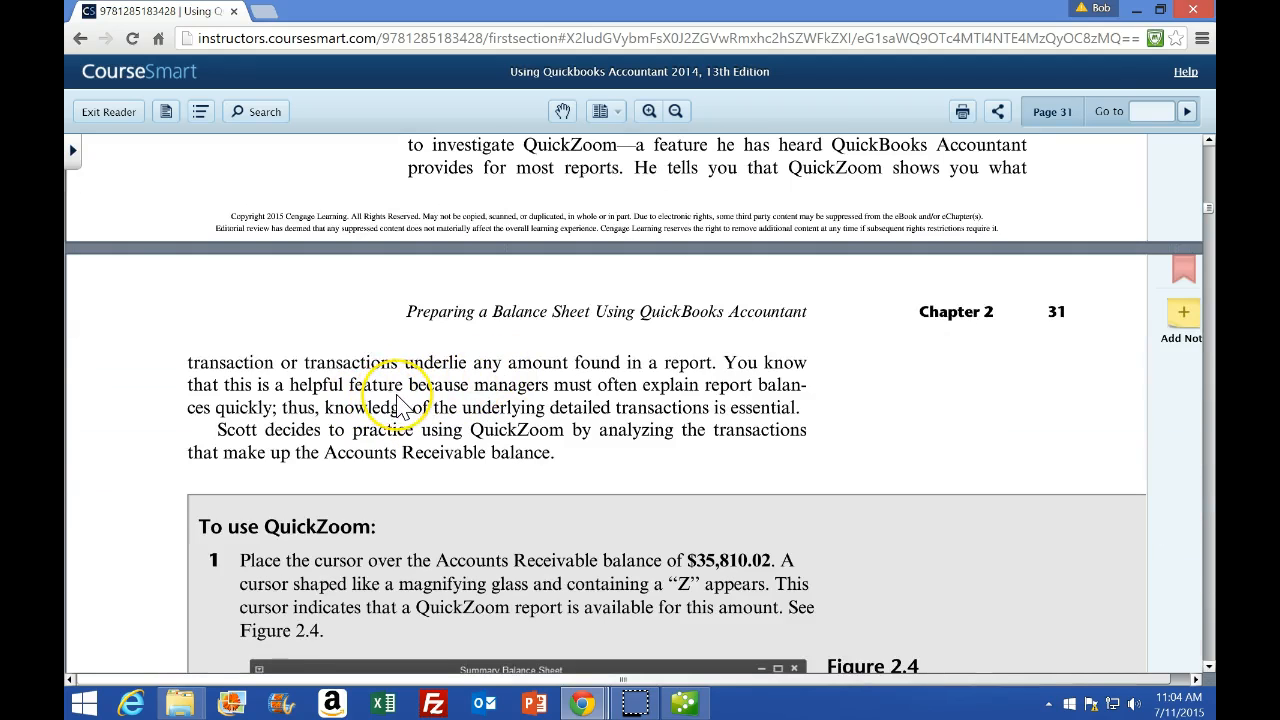
scroll(398, 406, "down", 5)
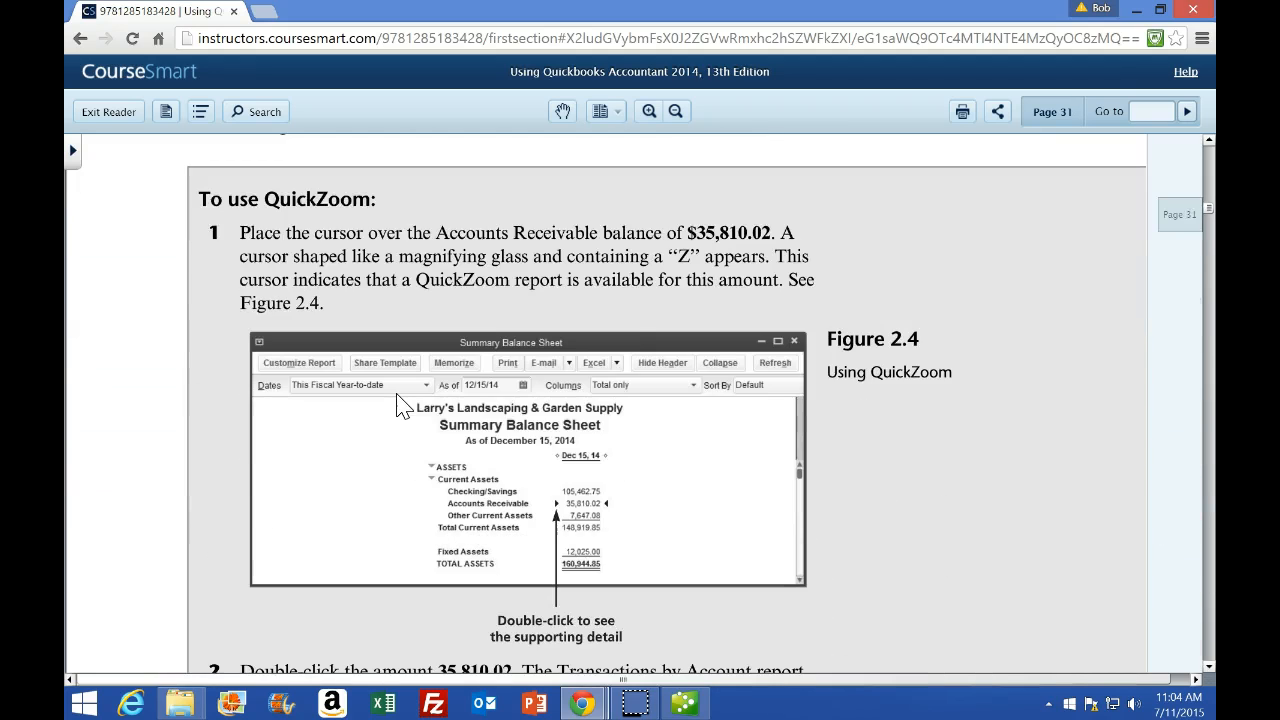
scroll(390, 410, "up", 4)
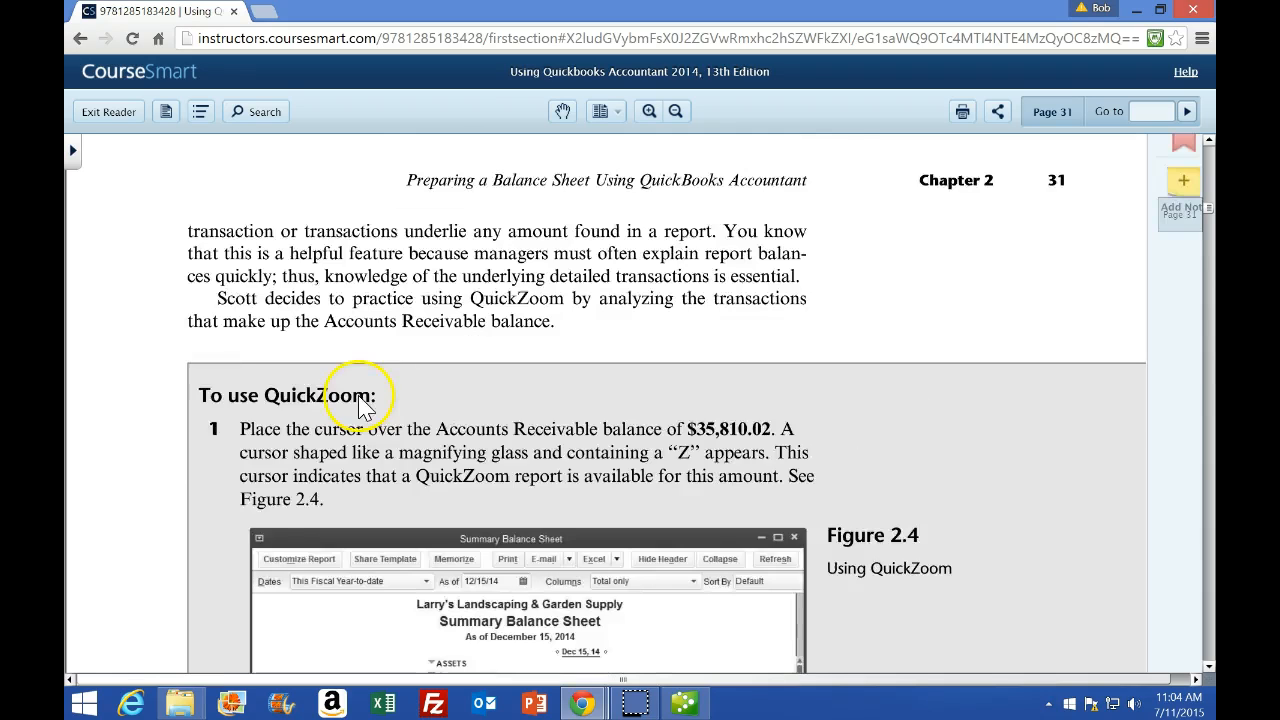
scroll(350, 380, "down", 4)
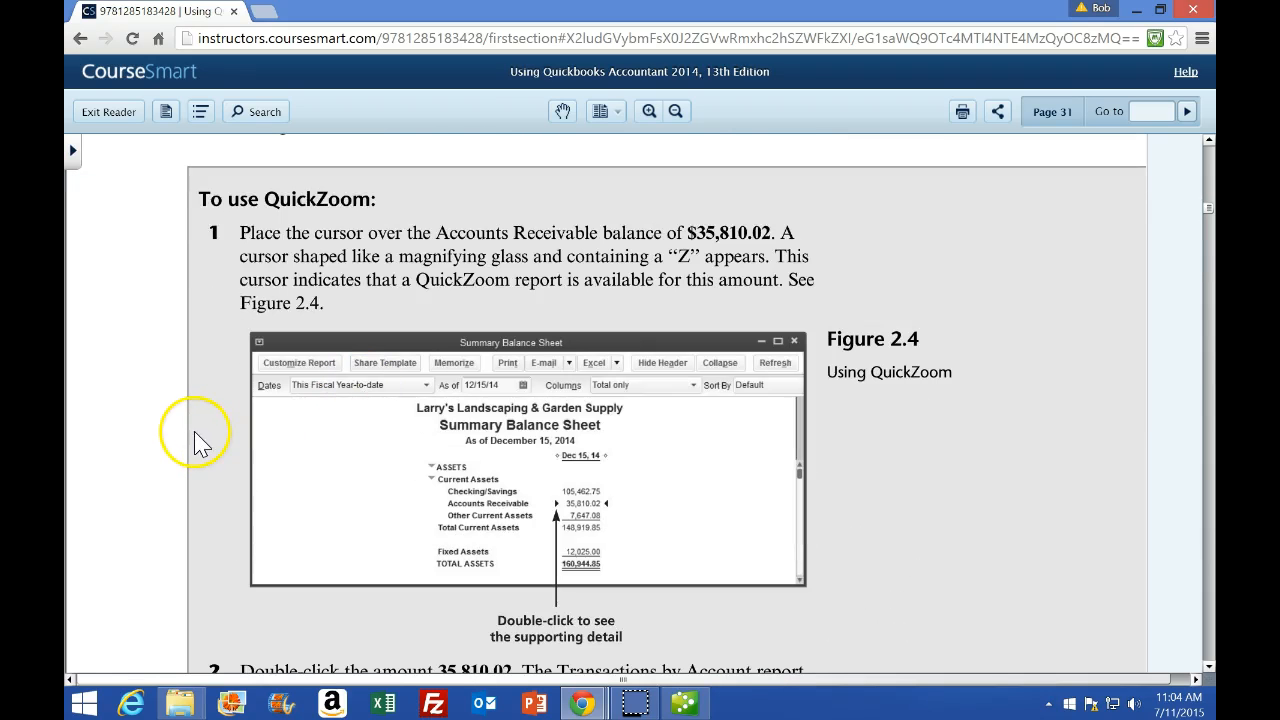
scroll(195, 430, "down", 1)
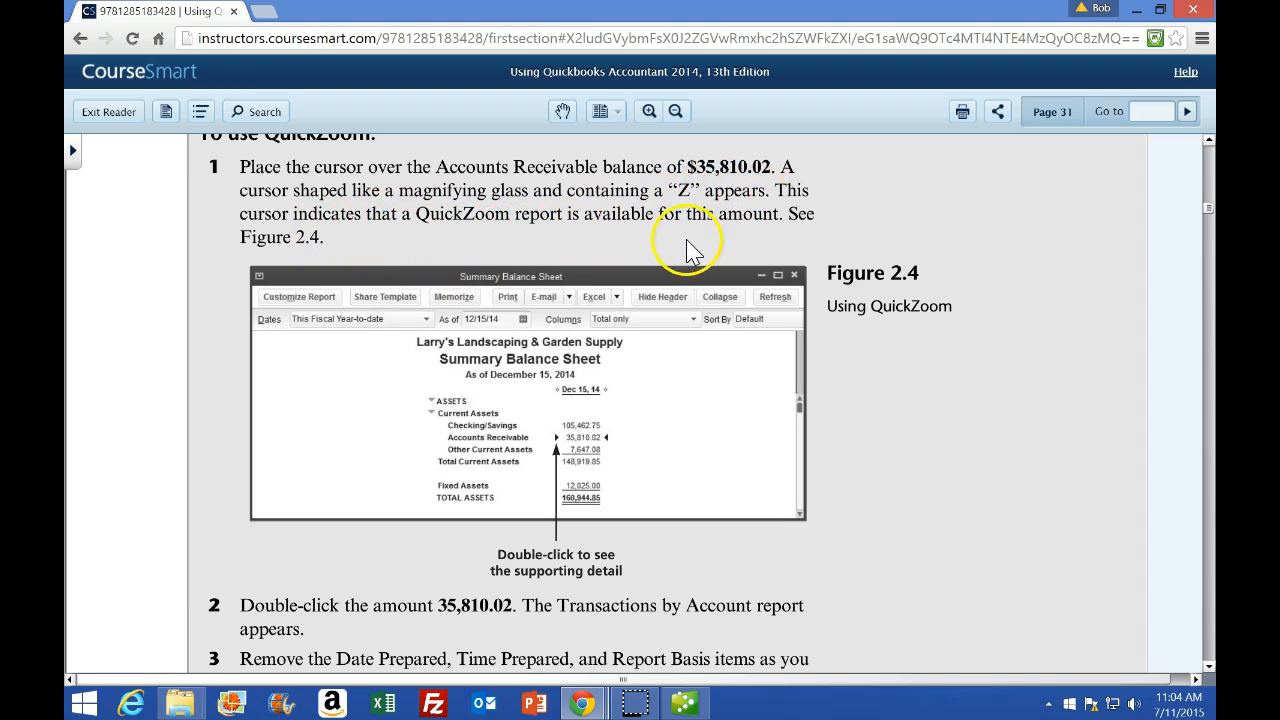
scroll(262, 277, "down", 1)
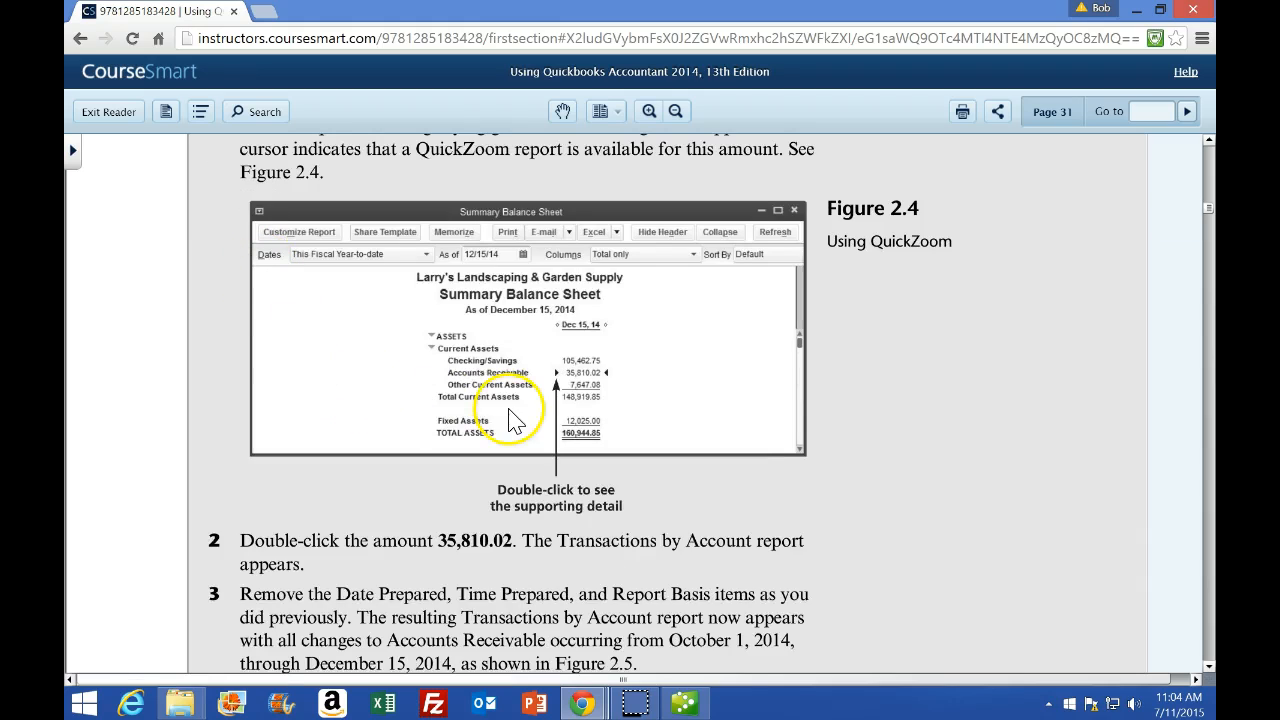
Return to QuickBooks and QuickZoom into the Accounts Receivable balance to open and review its Transactions by Account report.
left_click(684, 703)
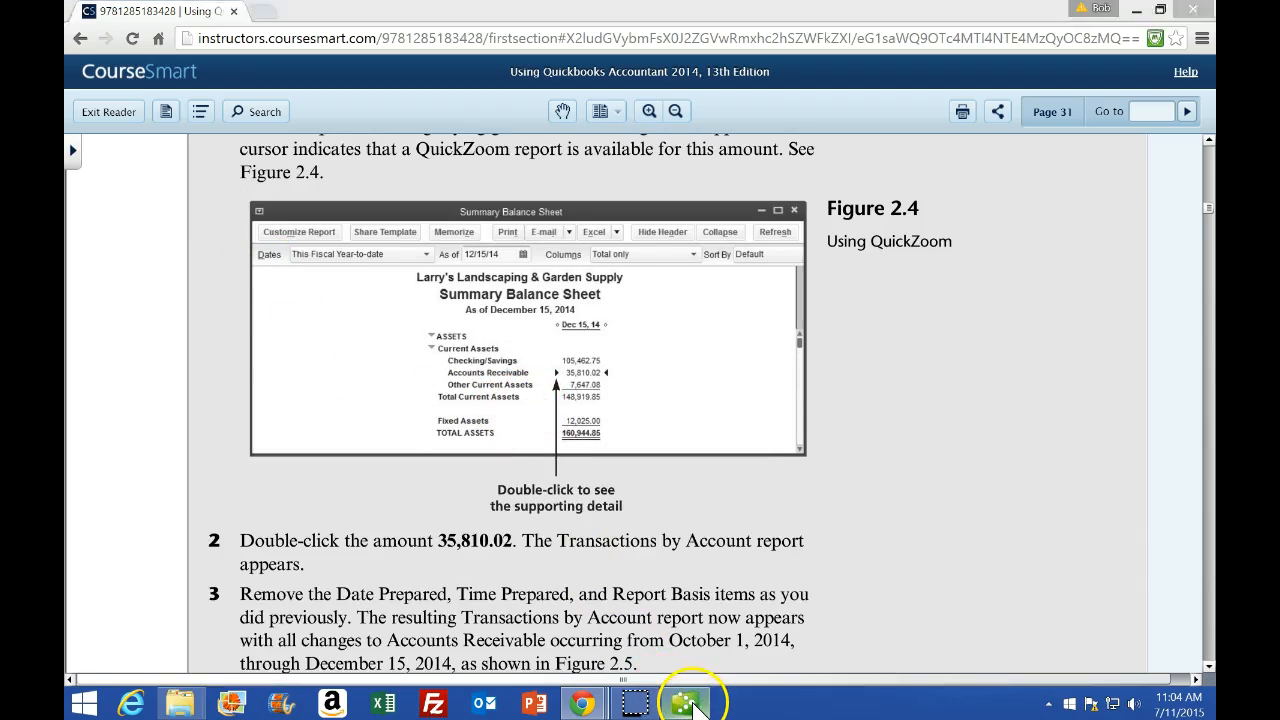
left_click(758, 238)
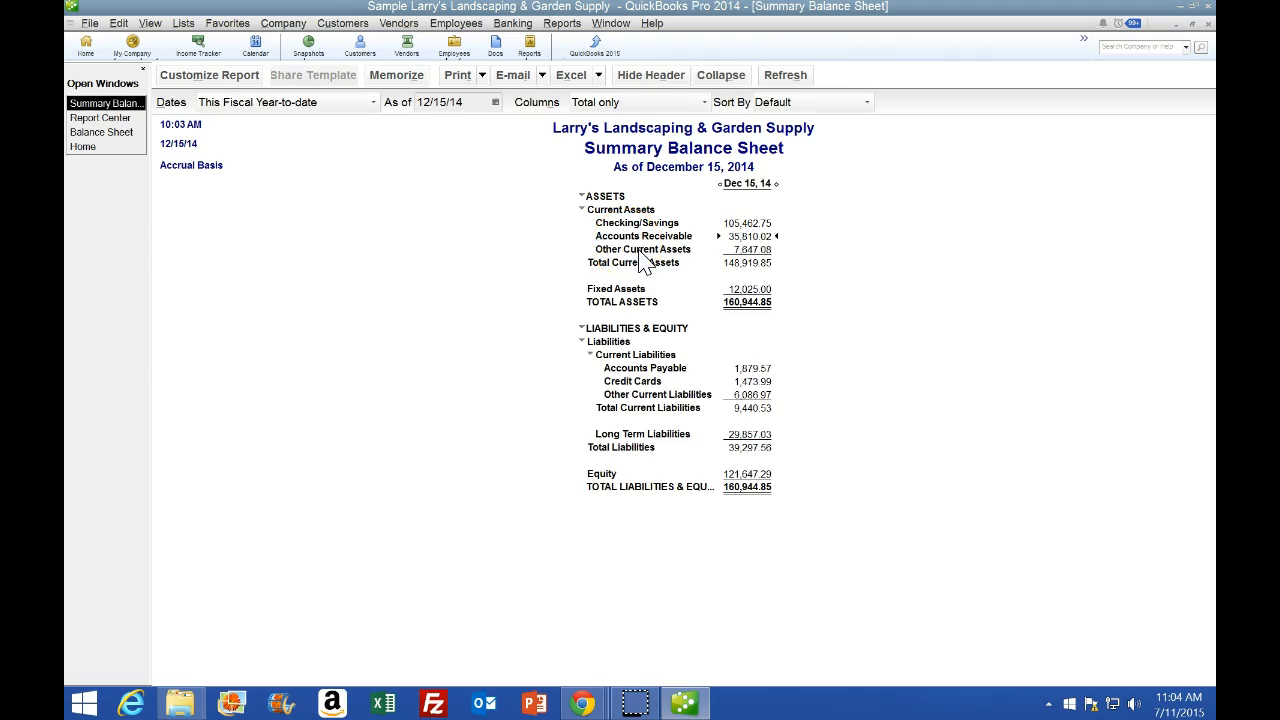
double_click(757, 236)
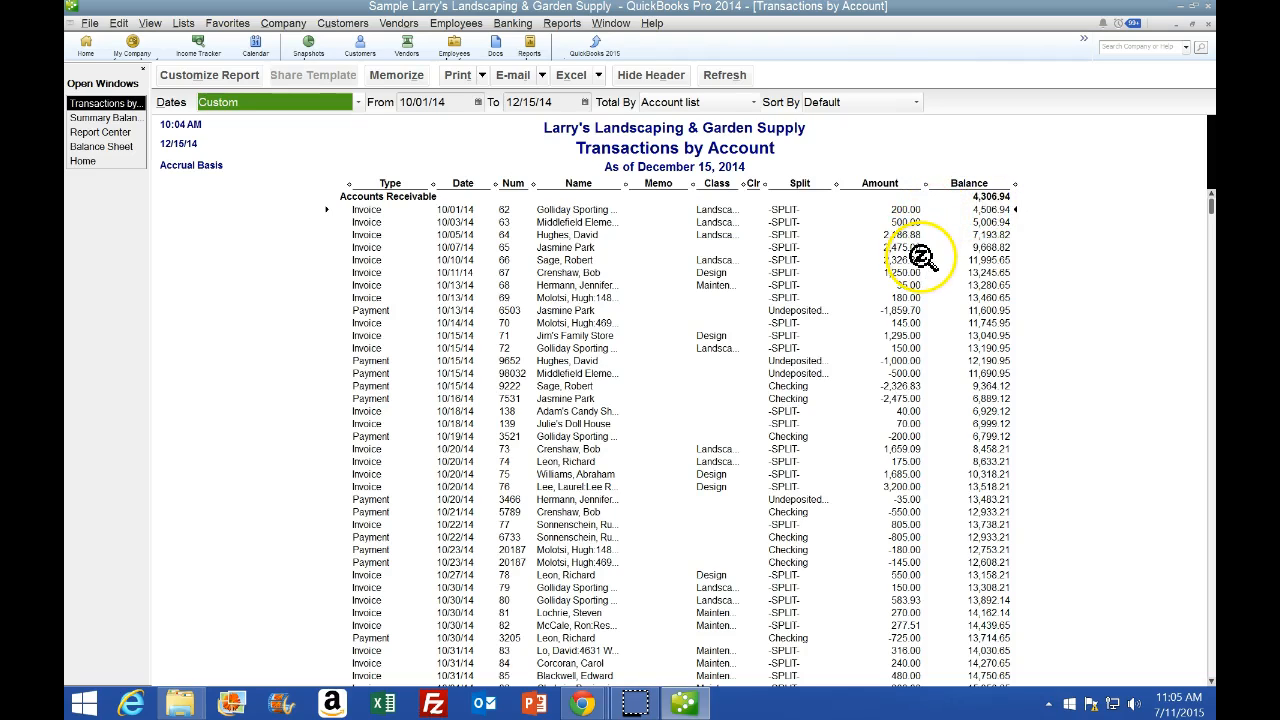
left_click(985, 205)
left_click(1072, 268)
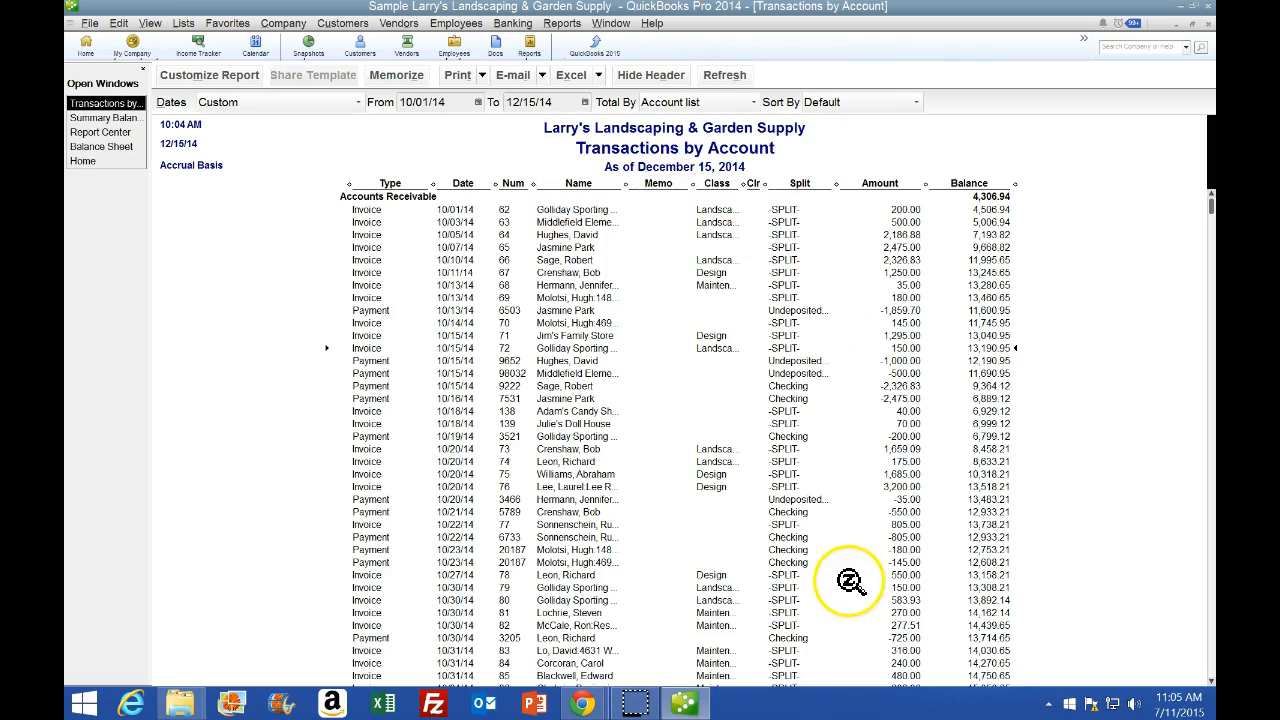
Switch to the CourseSmart textbook and read the instructions for formatting the Transactions by Account report, down to Figure 2.5.
left_click(688, 700)
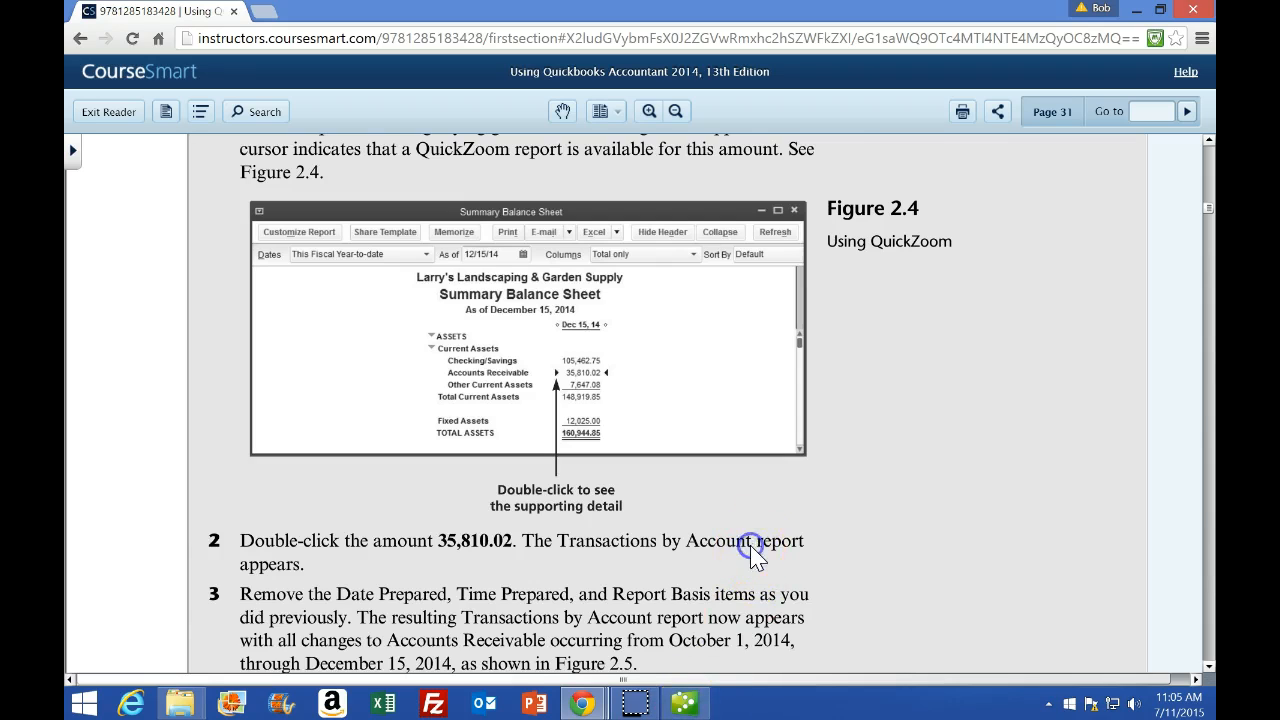
scroll(750, 550, "down", 2)
scroll(752, 552, "down", 1)
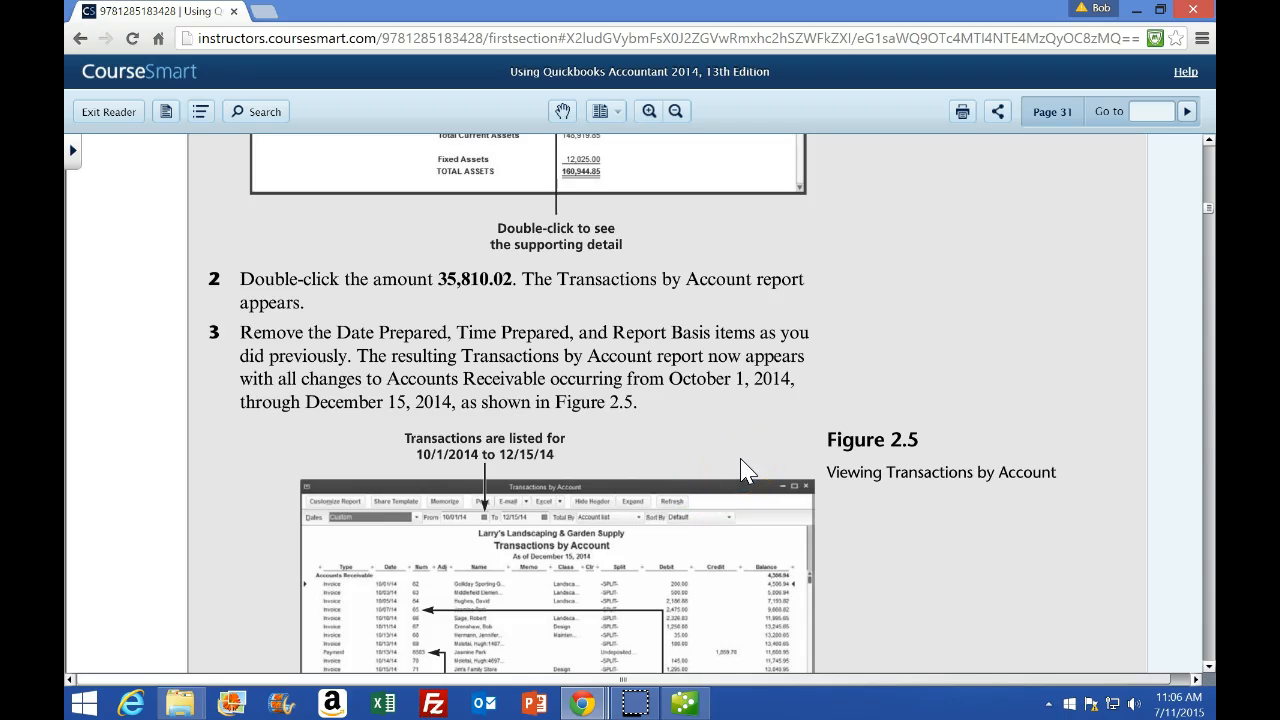
scroll(745, 470, "down", 1)
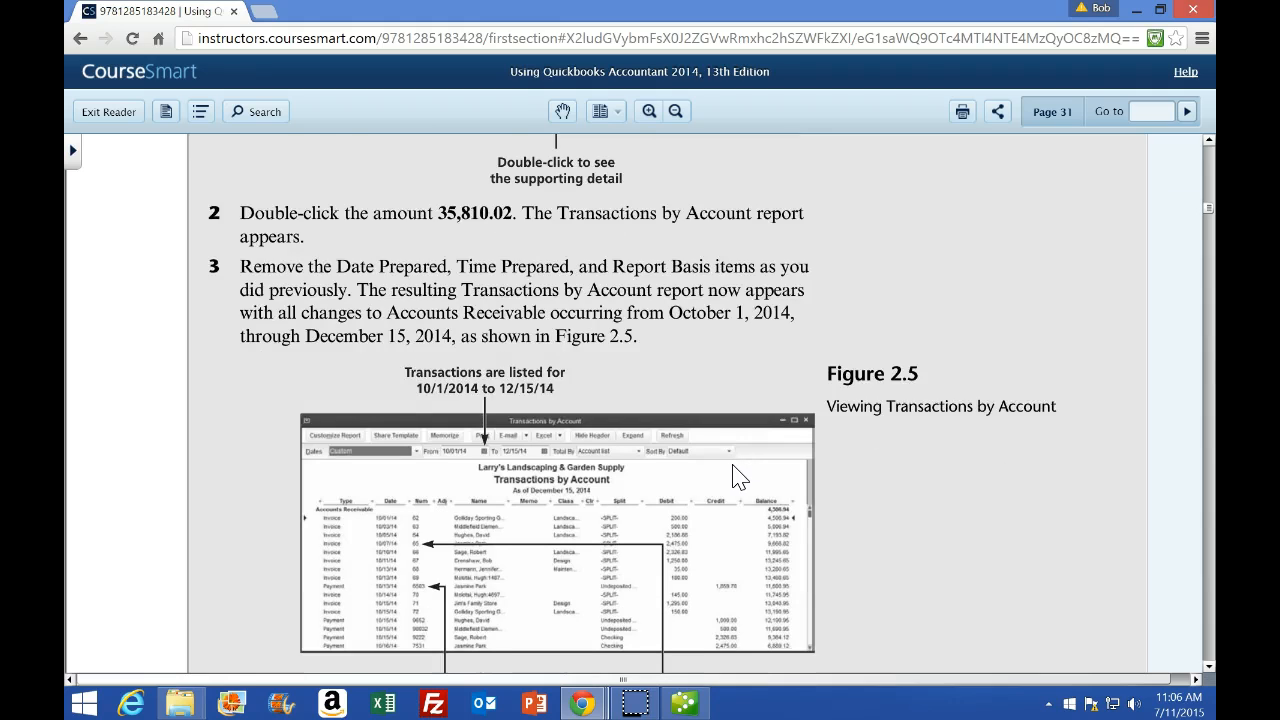
scroll(740, 478, "down", 1)
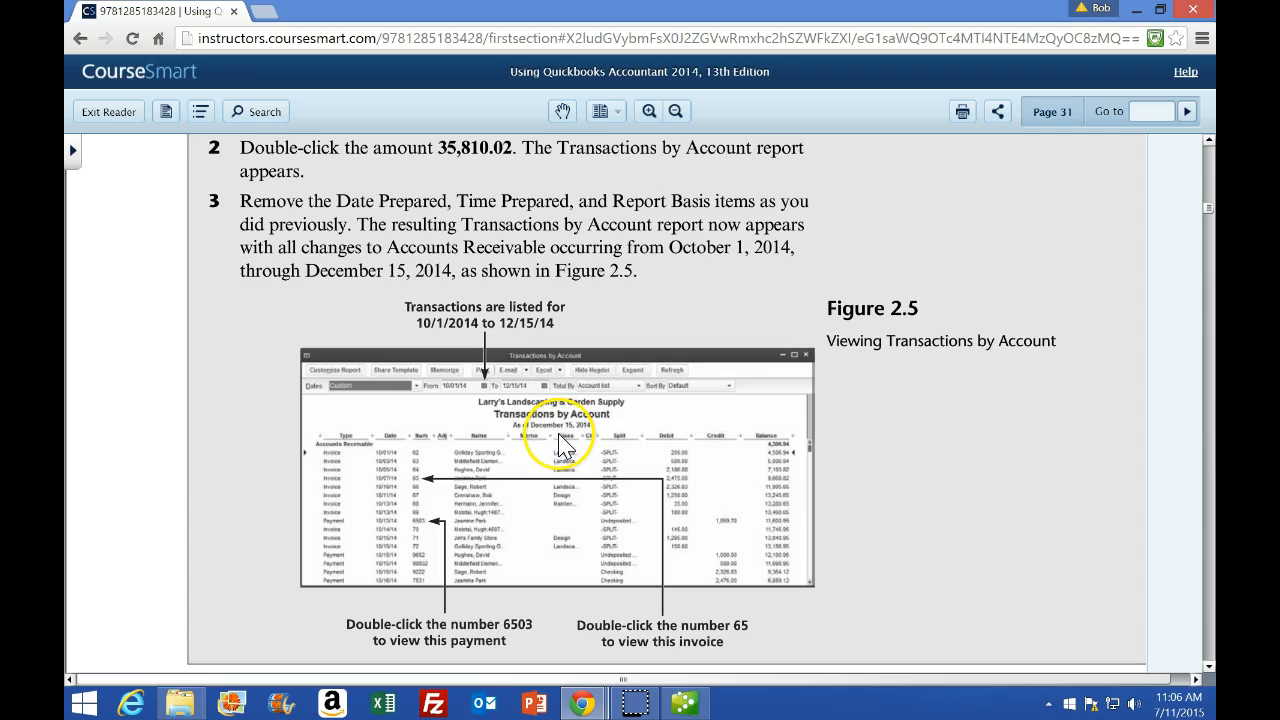
Return to QuickBooks and remove Date Prepared, Time Prepared, and Report Basis from the Transactions by Account report header.
left_click(684, 703)
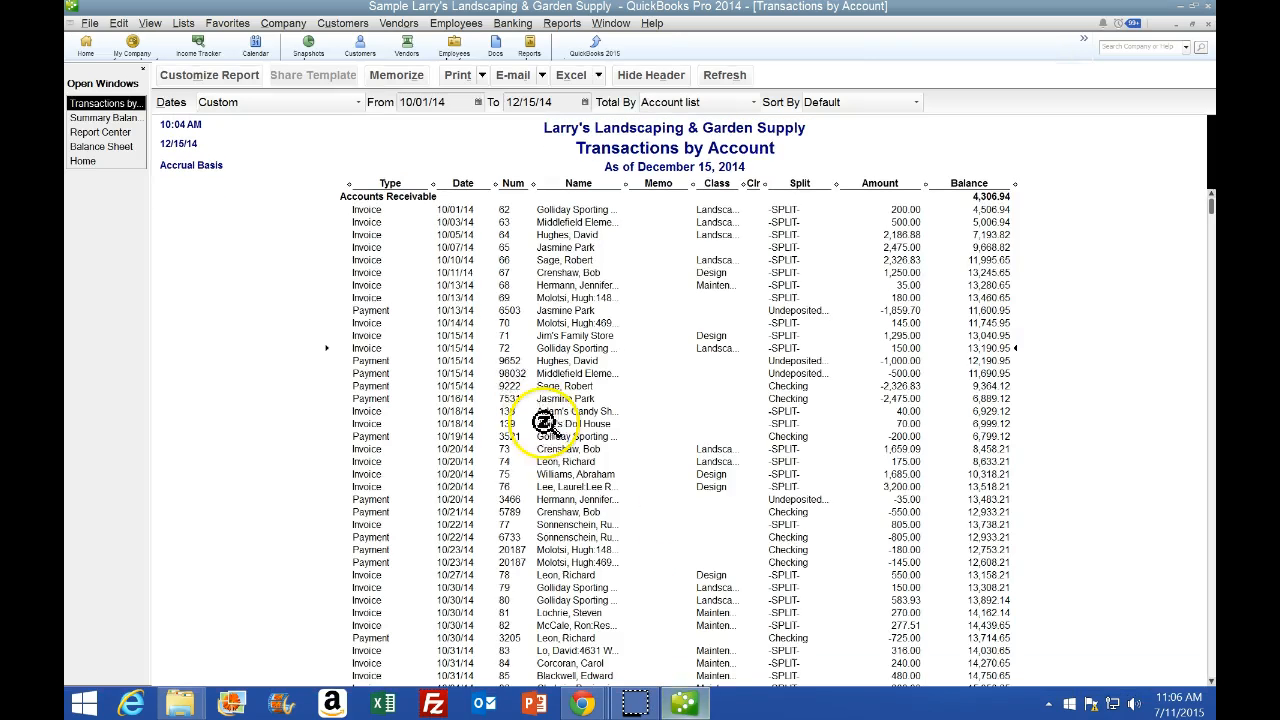
left_click(229, 80)
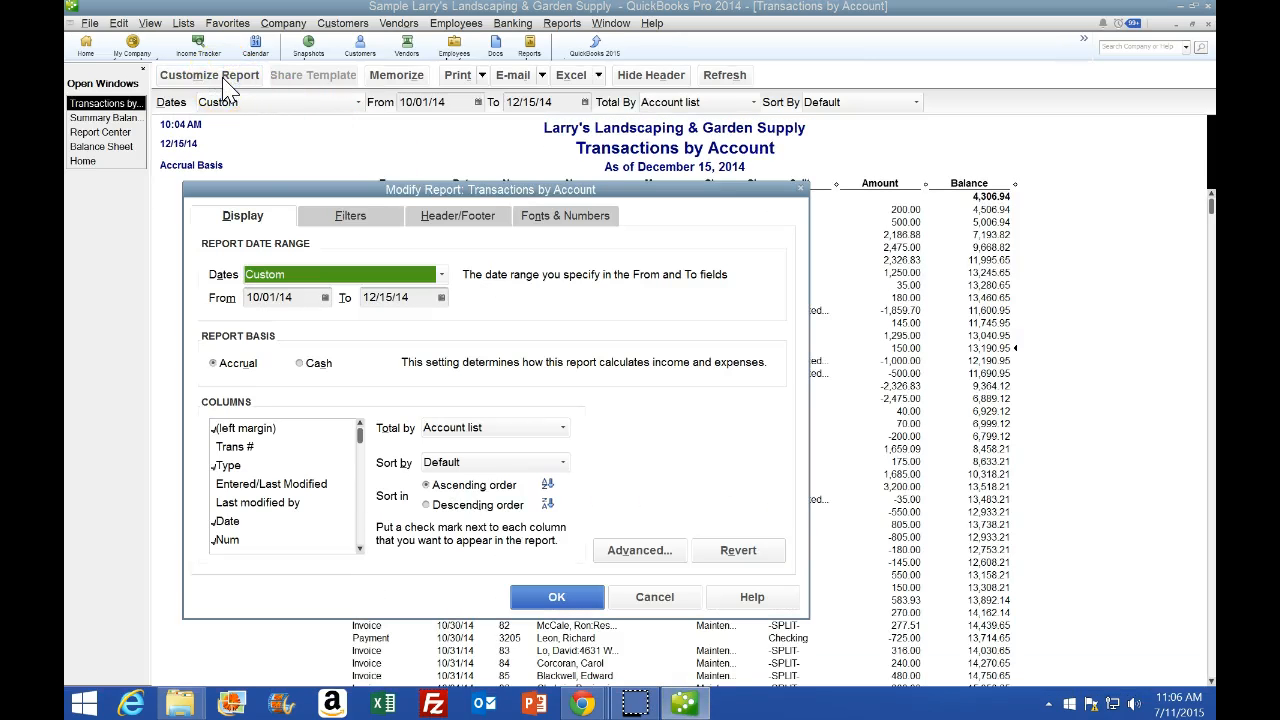
left_click(466, 218)
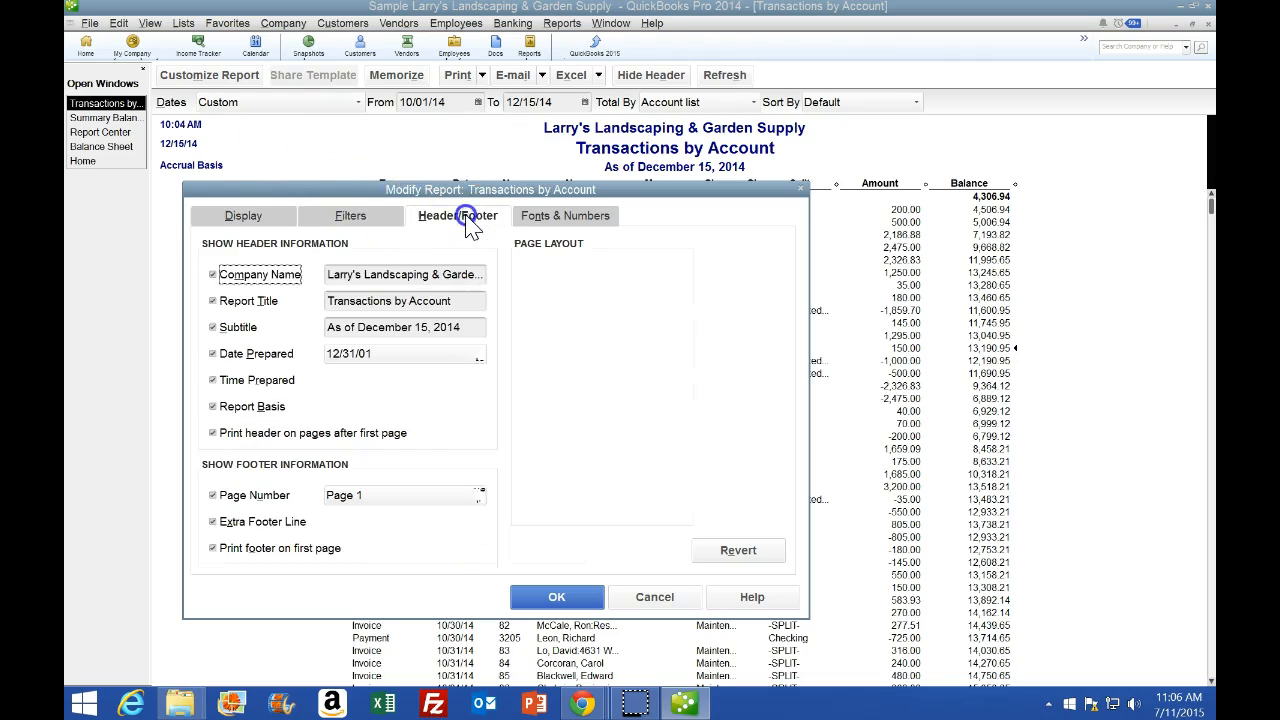
left_click(212, 274)
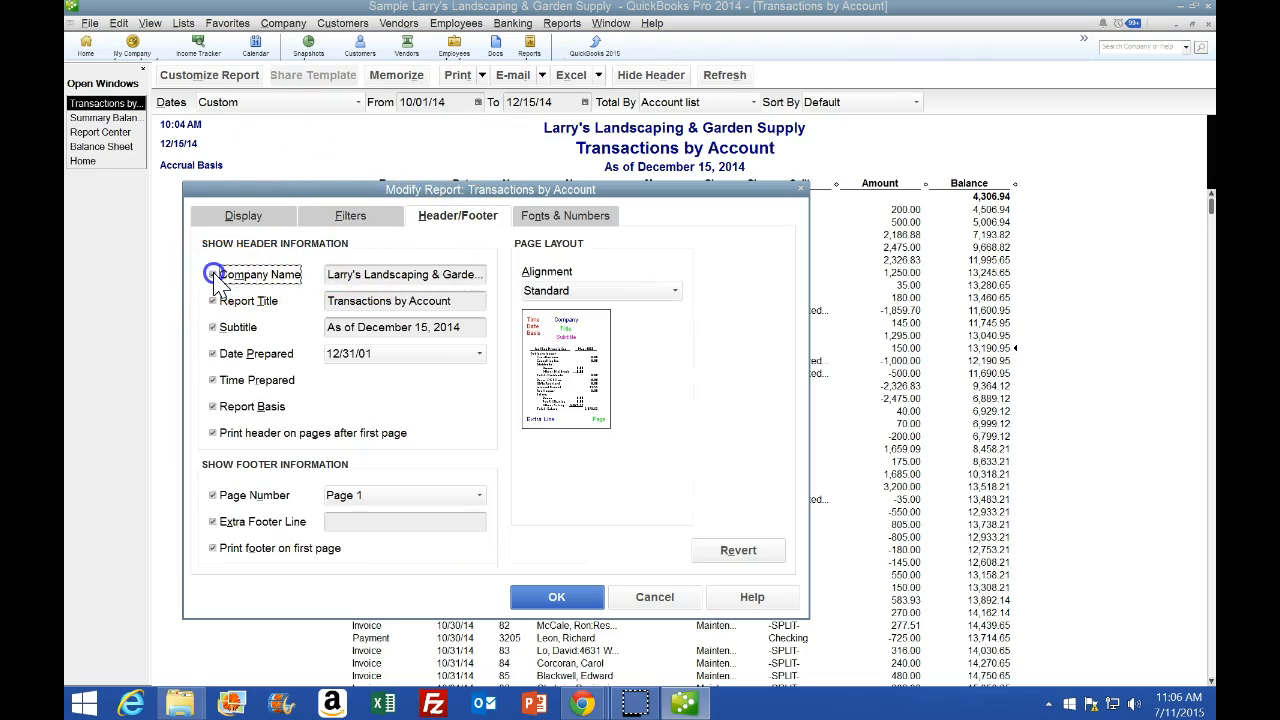
left_click(213, 274)
left_click(212, 354)
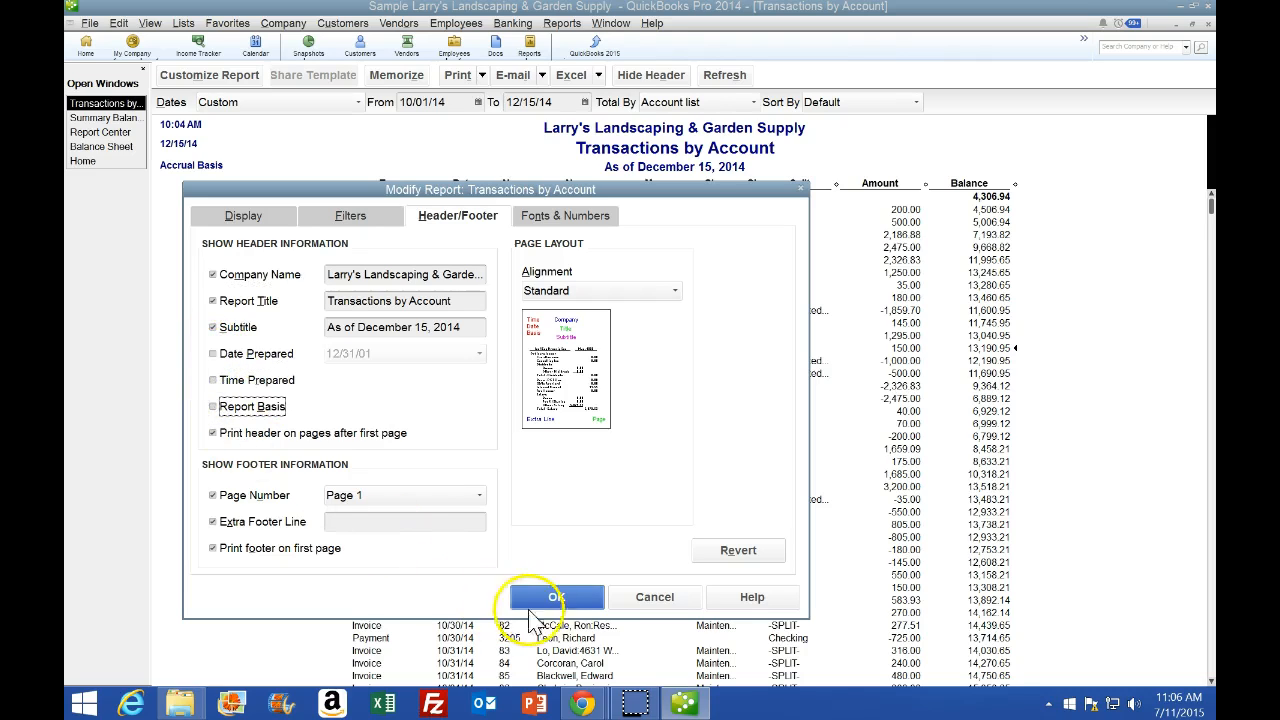
left_click(557, 597)
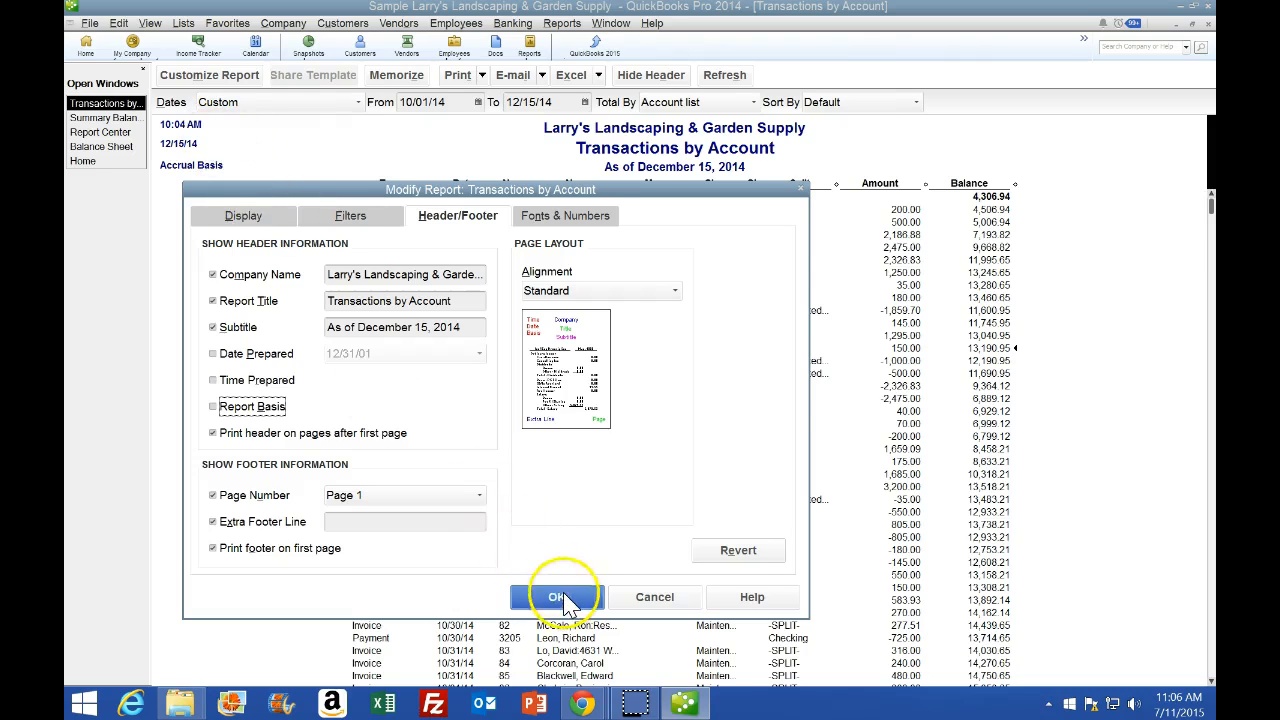
Switch to the CourseSmart textbook and read Figure 2.5's callouts and step 4 about examining invoice 65.
left_click(684, 700)
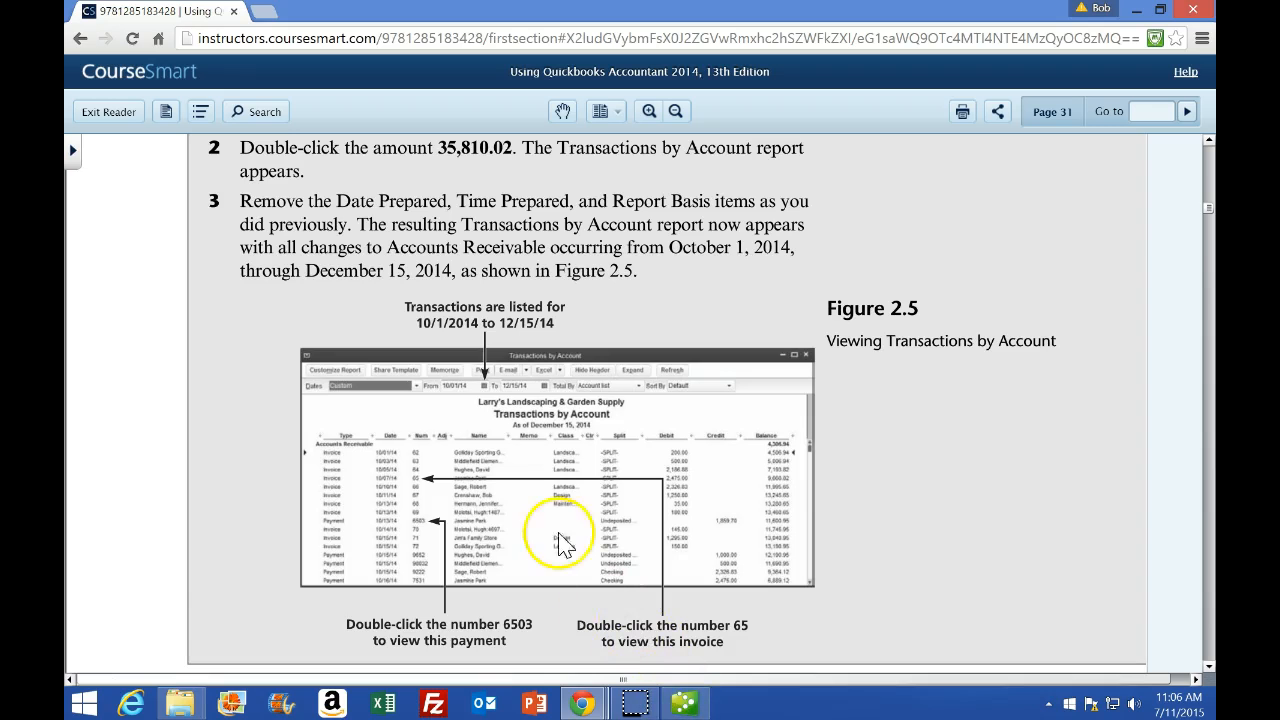
scroll(274, 451, "down", 3)
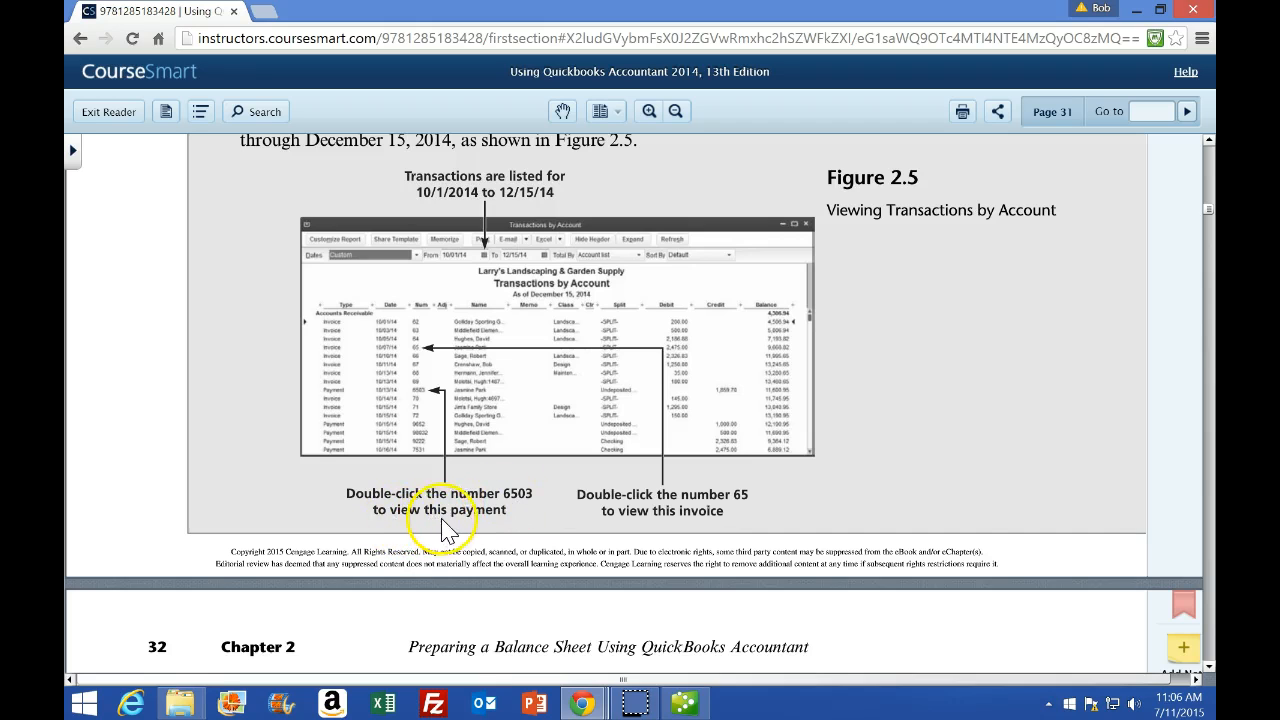
scroll(465, 530, "down", 9)
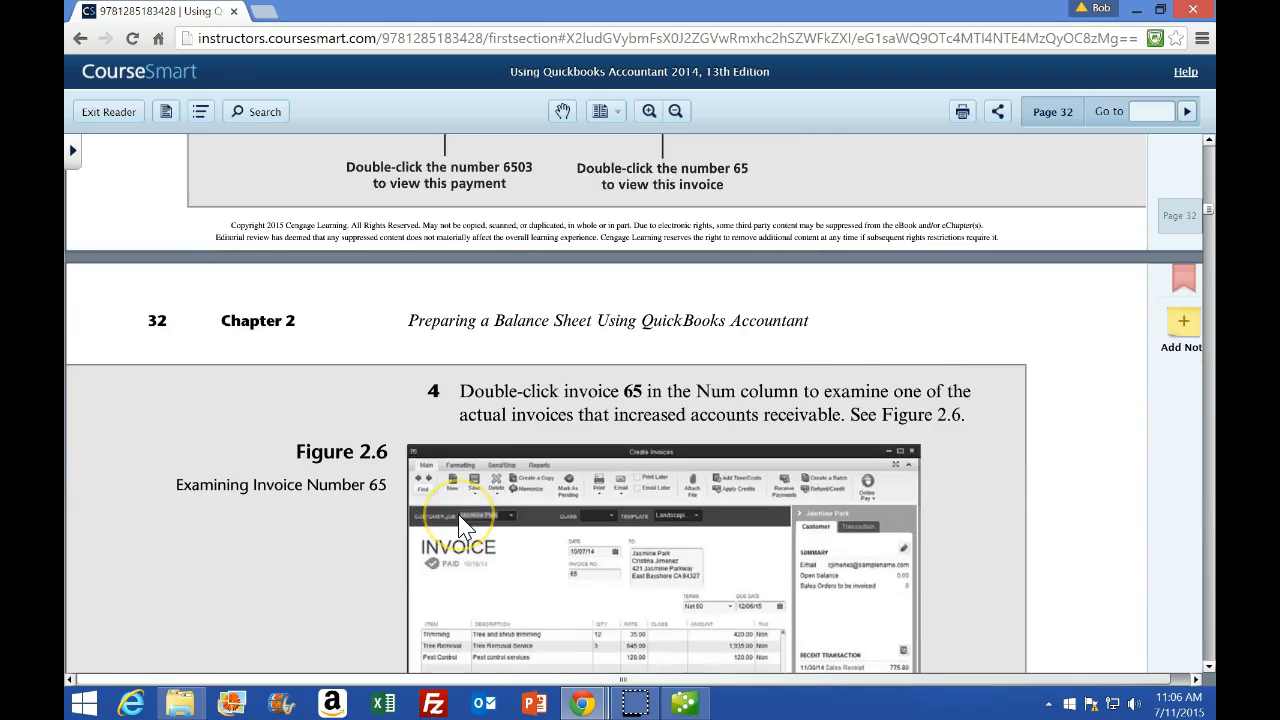
Return to QuickBooks and QuickZoom into payment 6503 dated 10/13/14 in the Transactions by Account report.
left_click(698, 705)
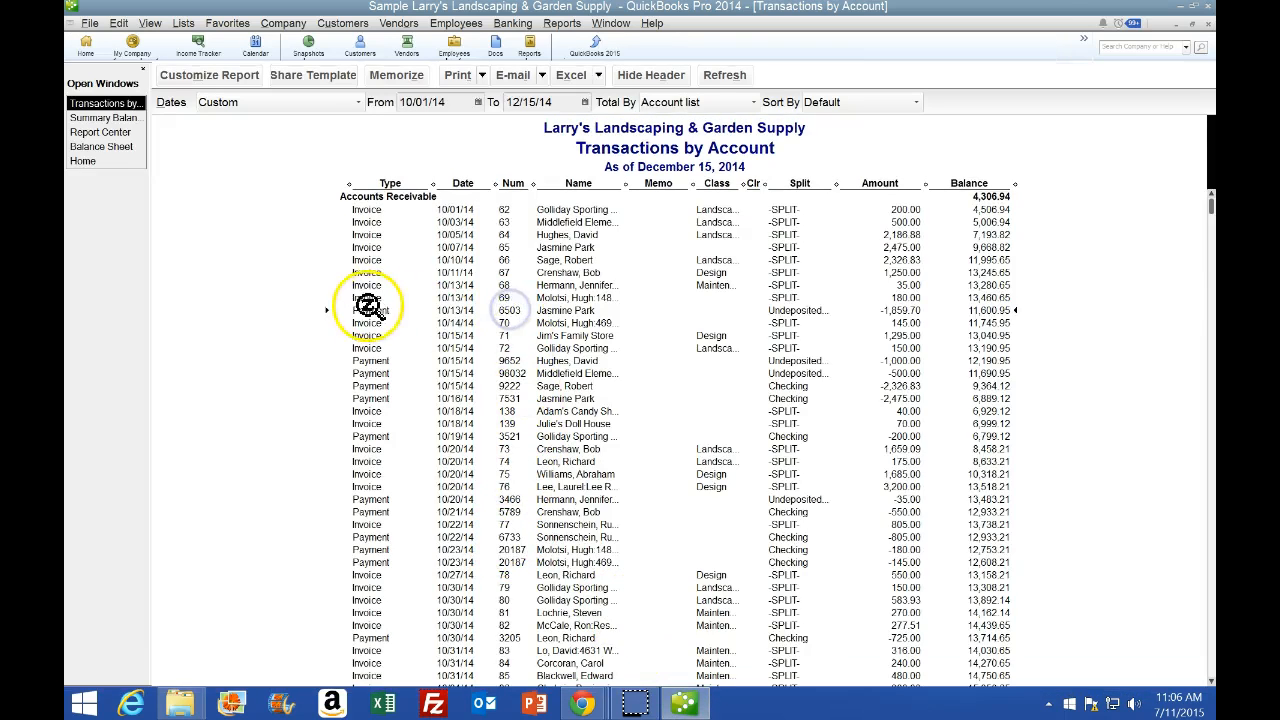
left_click(513, 311)
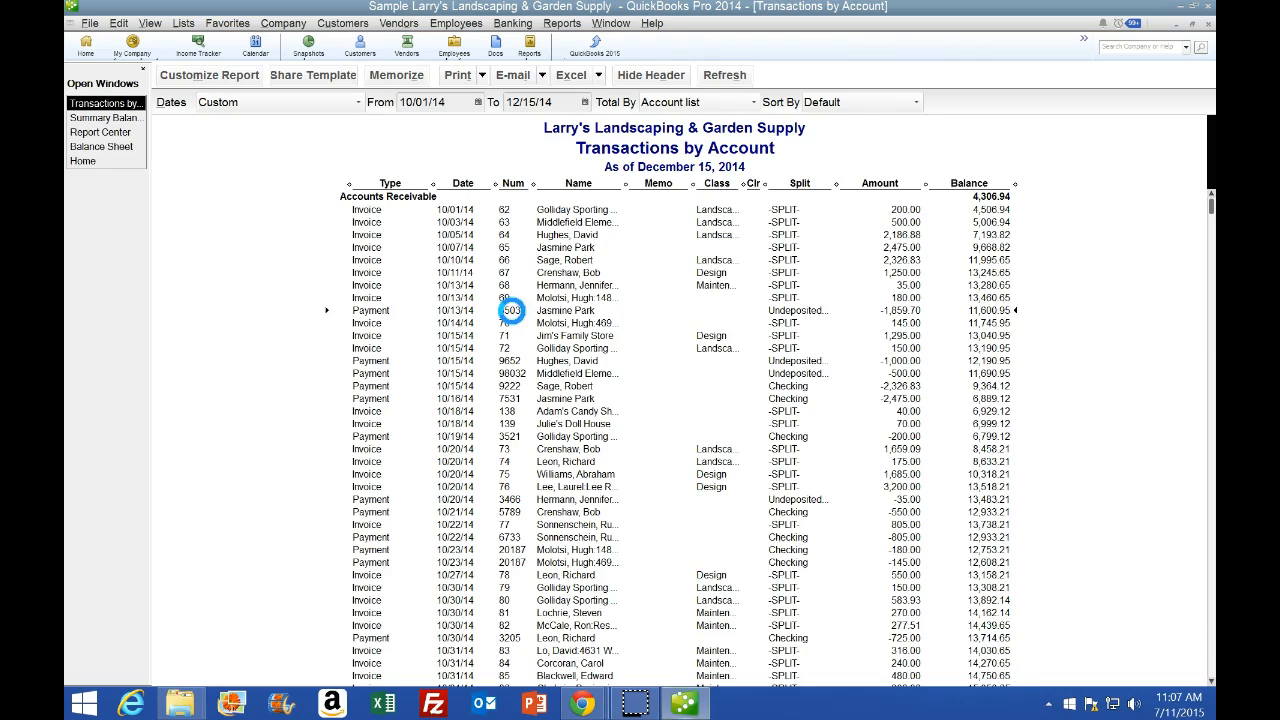
double_click(511, 311)
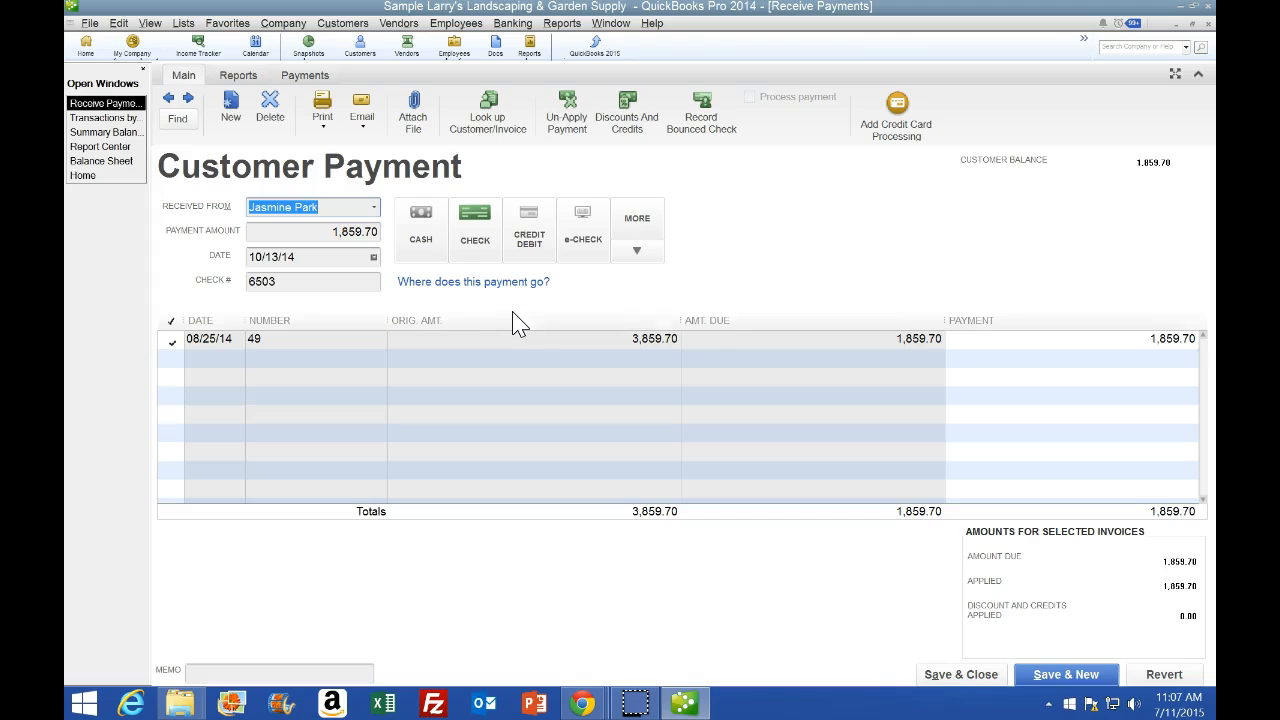
Switch to the CourseSmart textbook and review step 4 on page 32 together with Figure 2.6.
left_click(686, 703)
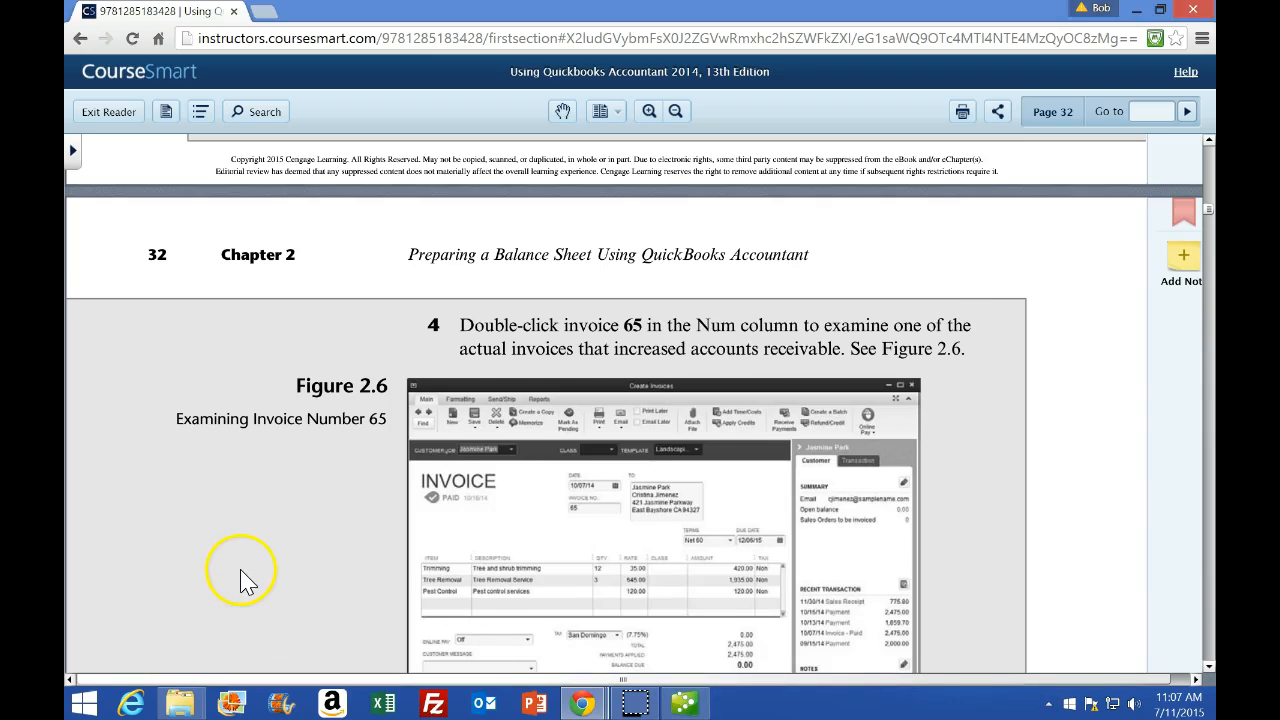
scroll(240, 570, "down", 1)
scroll(418, 456, "up", 2)
scroll(421, 453, "down", 1)
left_click(197, 320)
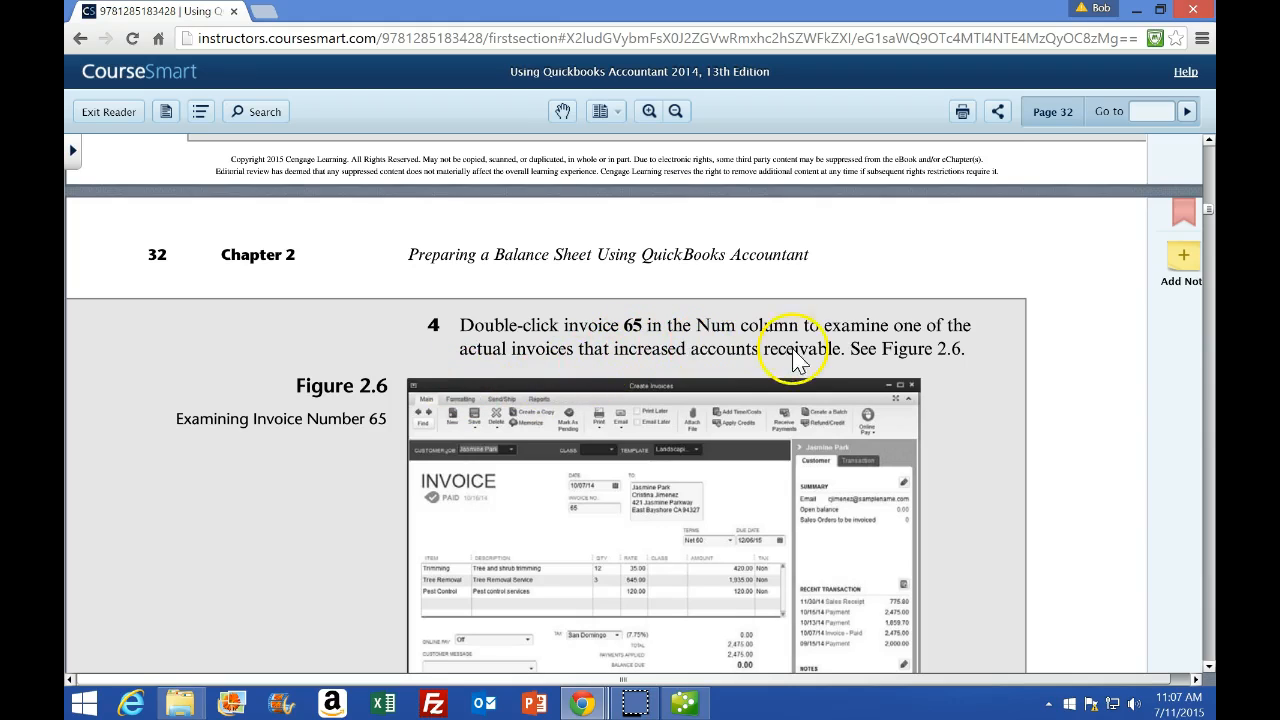
scroll(812, 365, "down", 1)
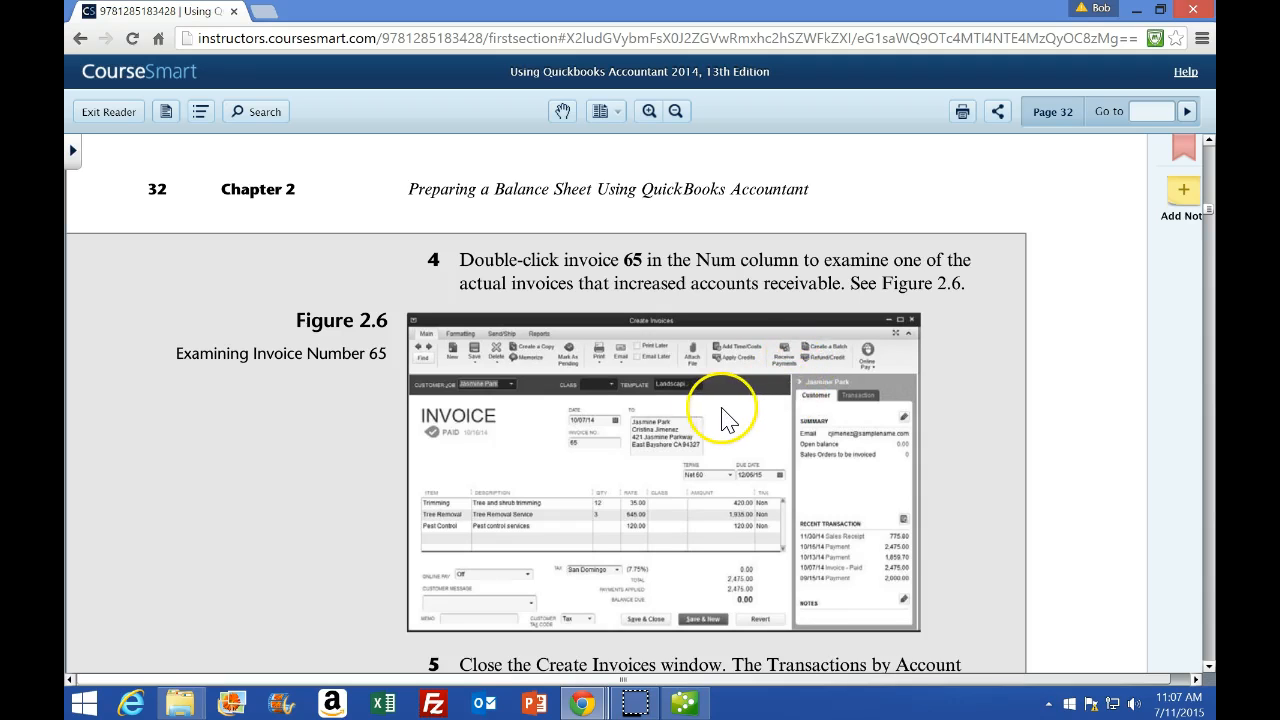
Return to QuickBooks, close the Receive Payments window, and open invoice 65 from the Transactions by Account report.
left_click(686, 700)
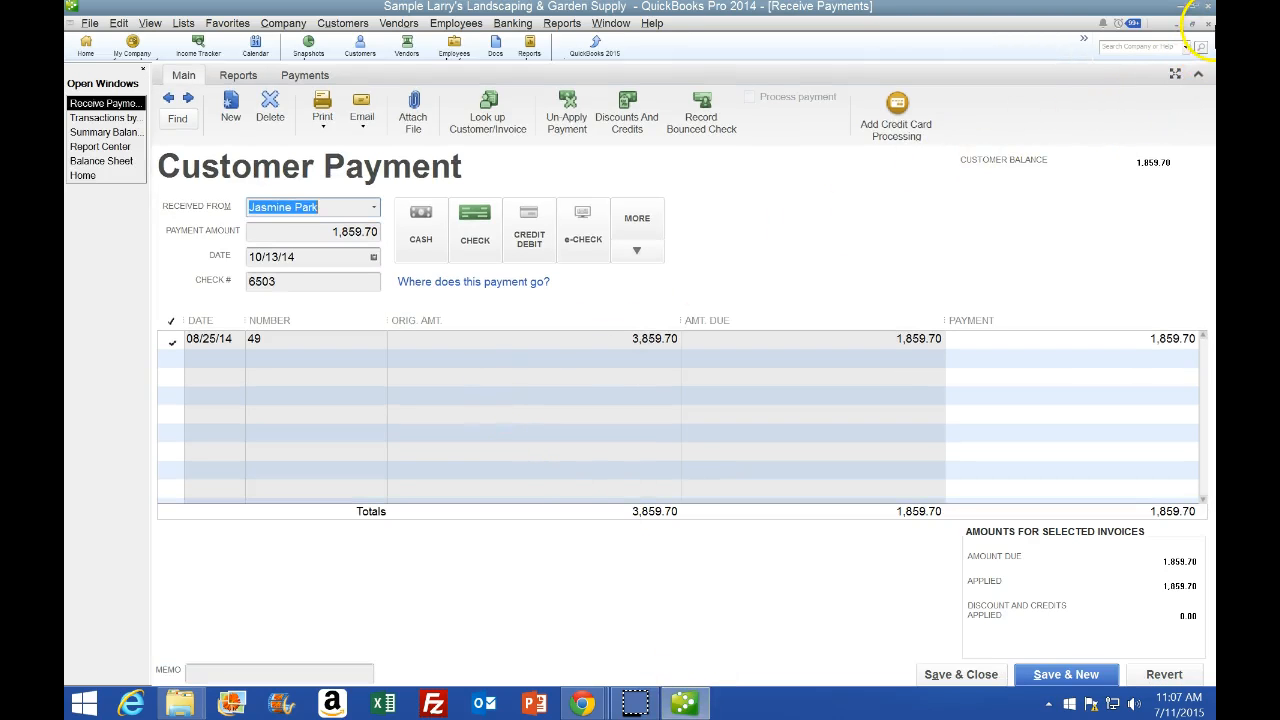
left_click(1208, 23)
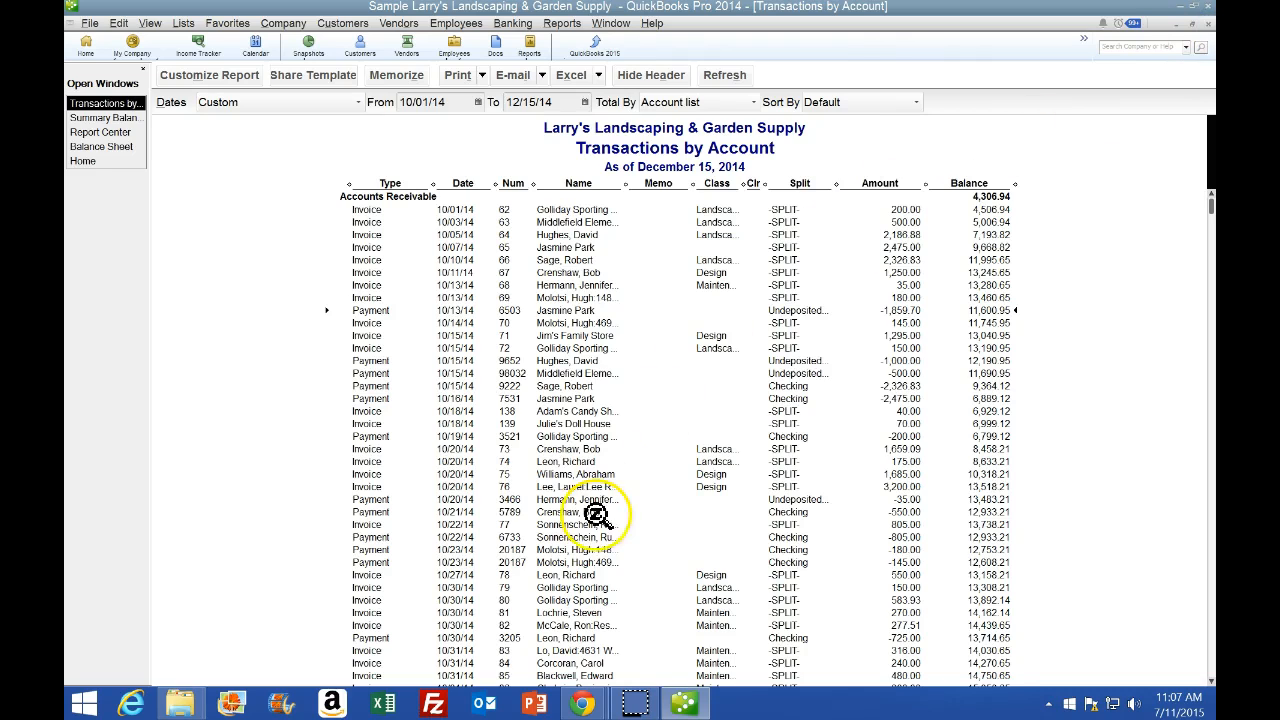
left_click(690, 706)
left_click(690, 706)
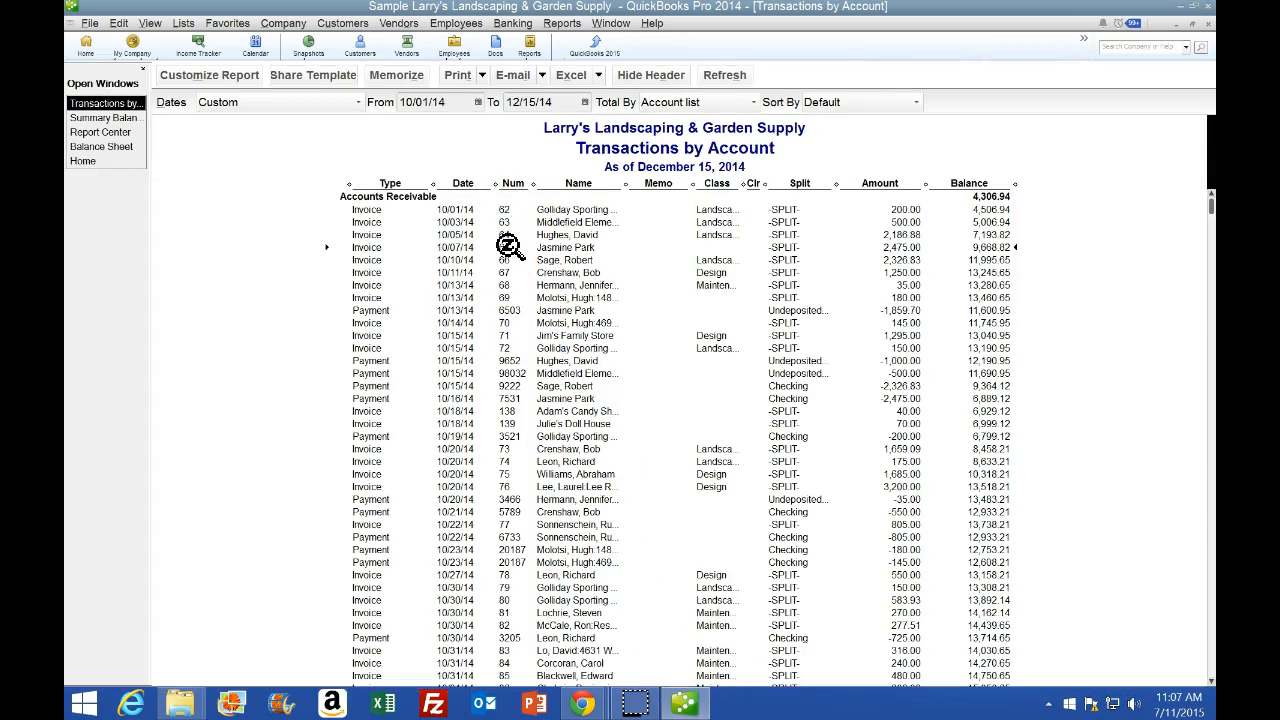
double_click(505, 246)
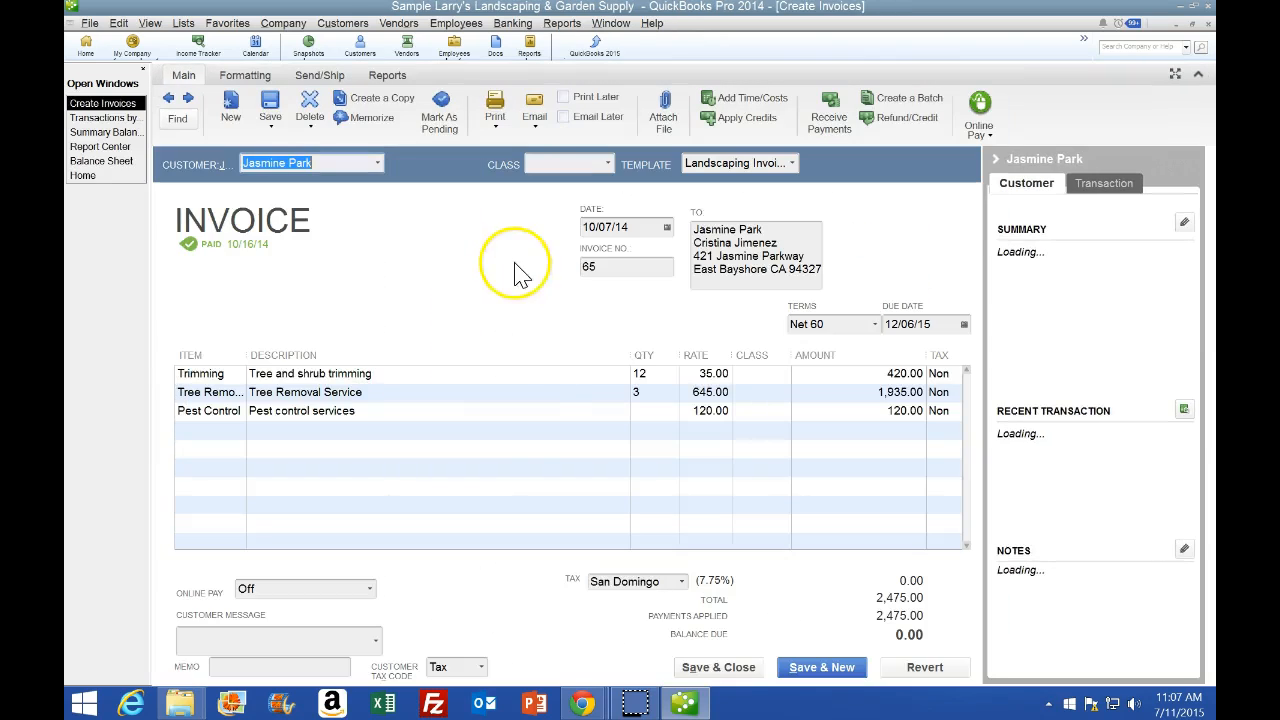
Switch to the CourseSmart textbook and read steps 5 through 8 below Figure 2.6.
left_click(692, 704)
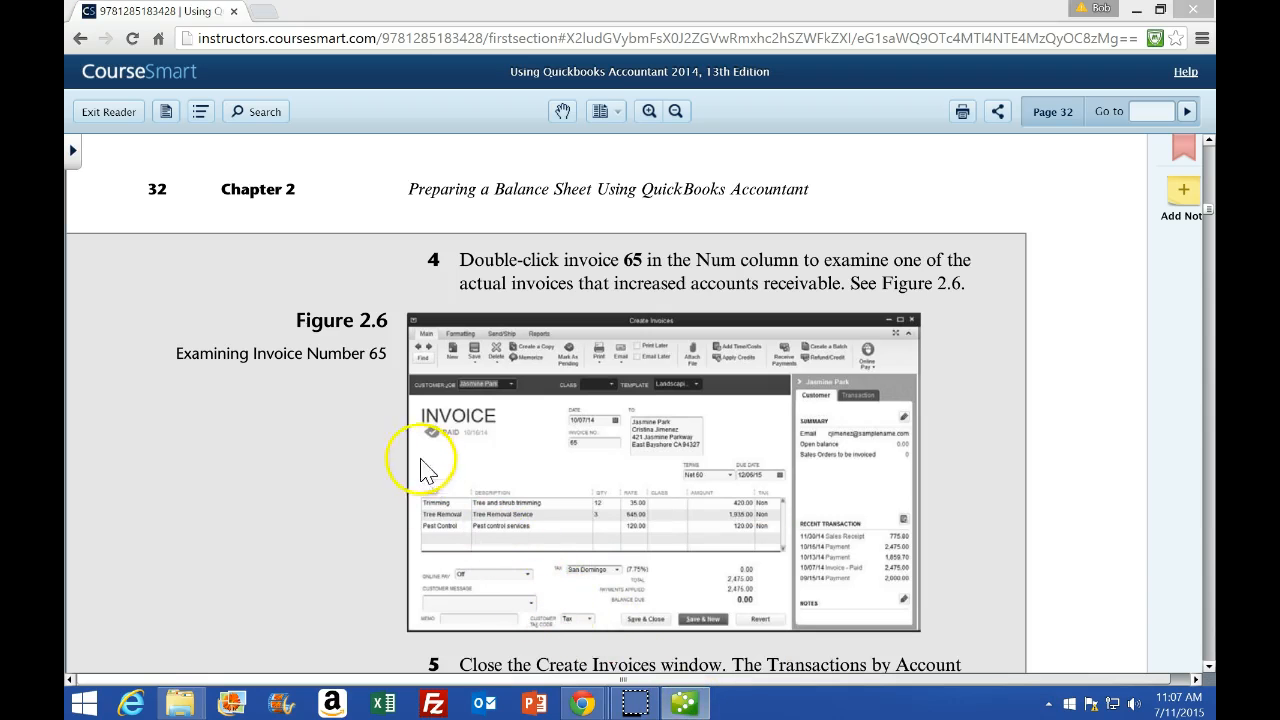
left_click(340, 464)
scroll(338, 470, "down", 3)
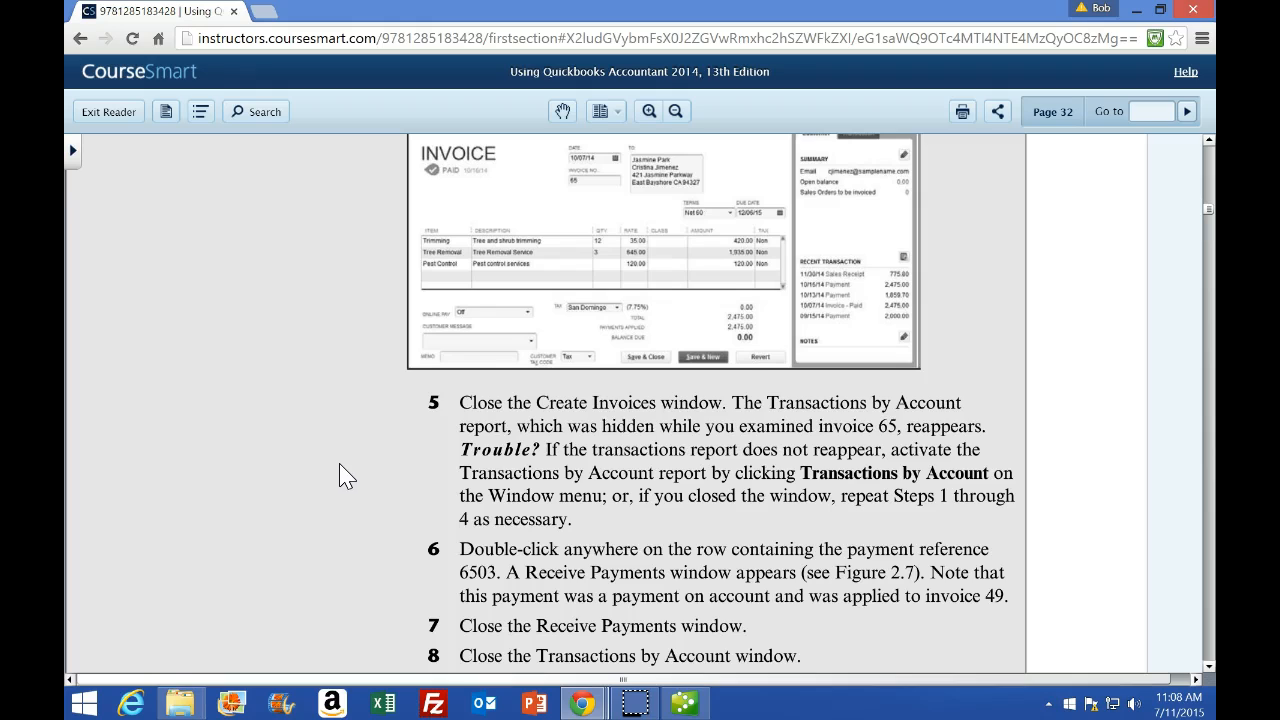
scroll(340, 468, "down", 1)
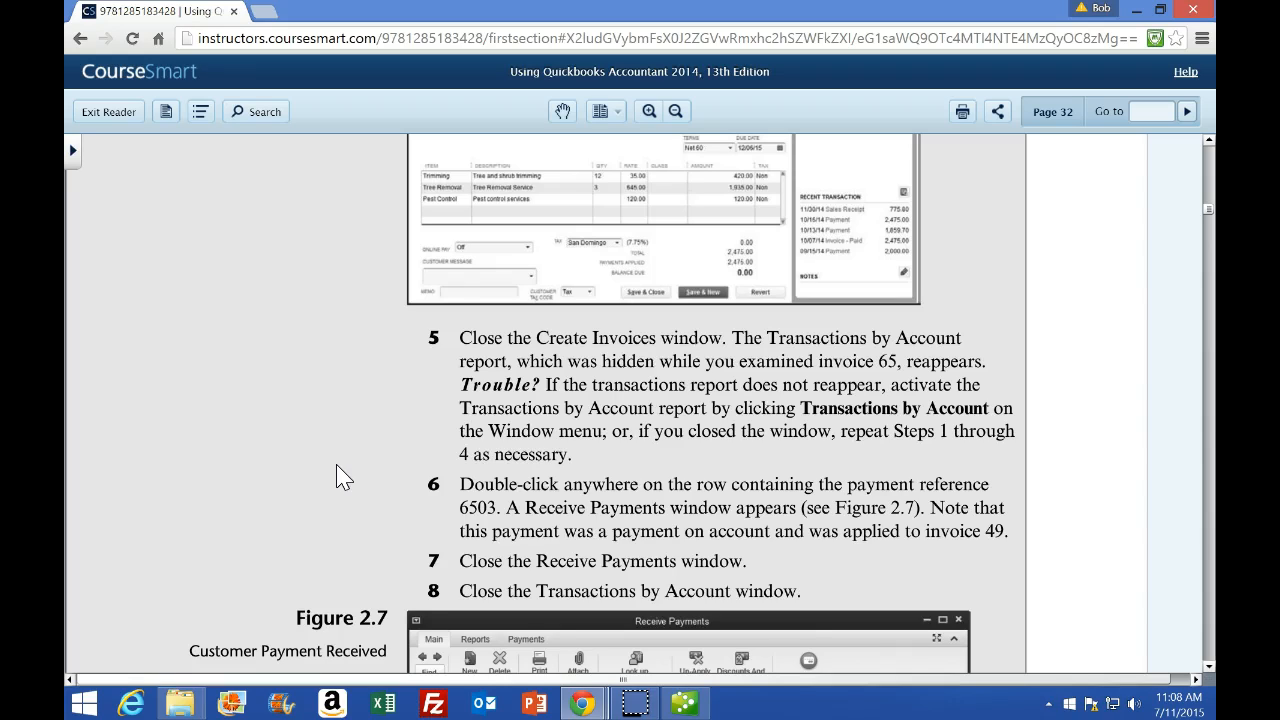
Return to QuickBooks and print invoice 65 with CutePDF Writer as the printer.
left_click(678, 704)
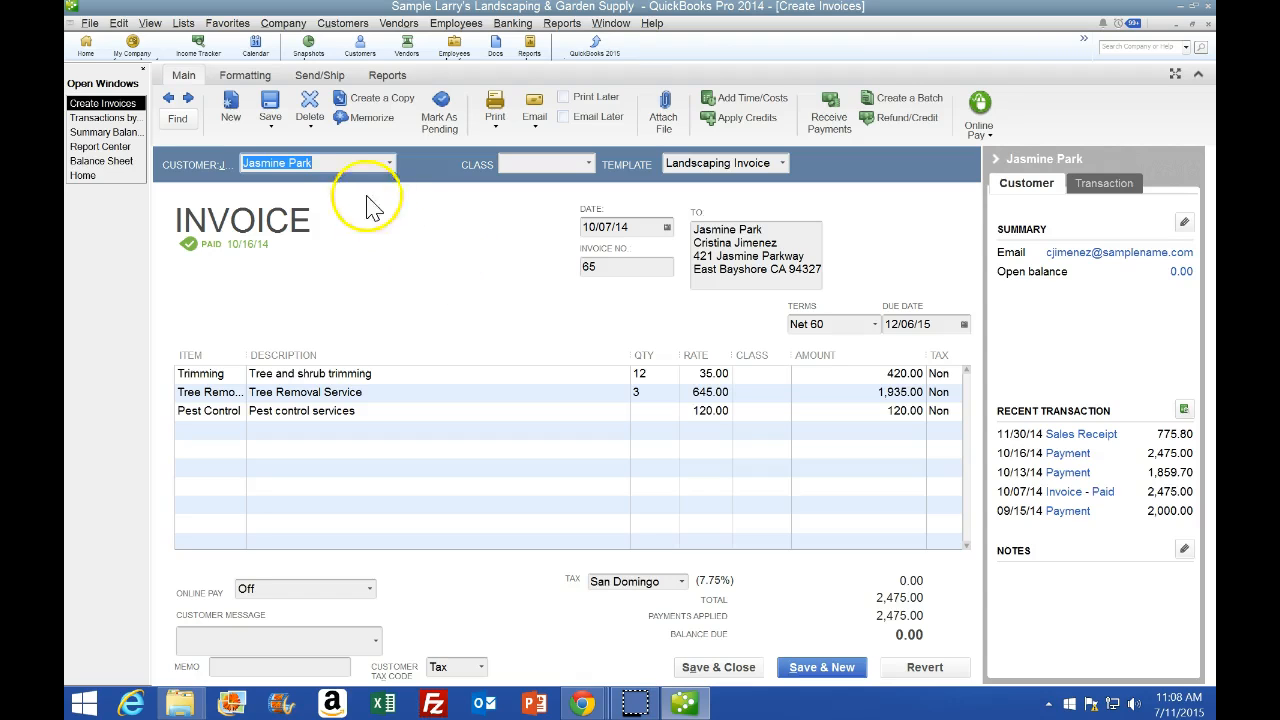
left_click(90, 23)
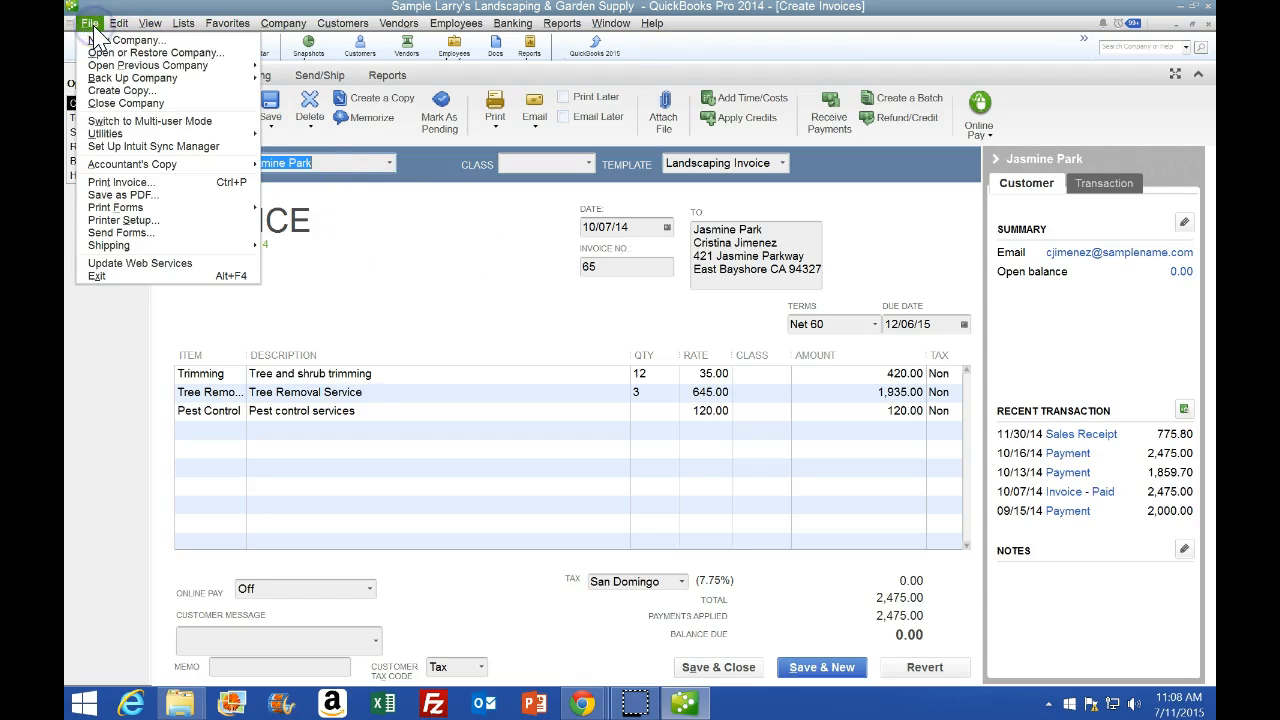
left_click(528, 292)
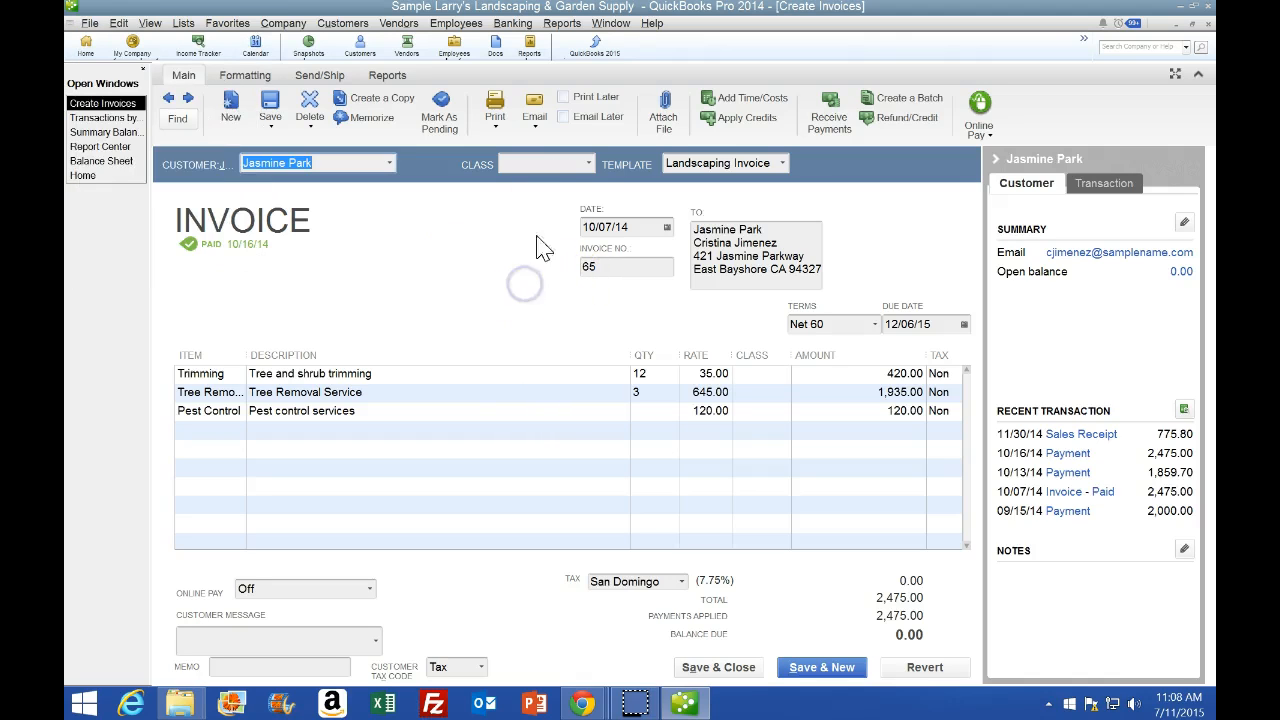
left_click(497, 112)
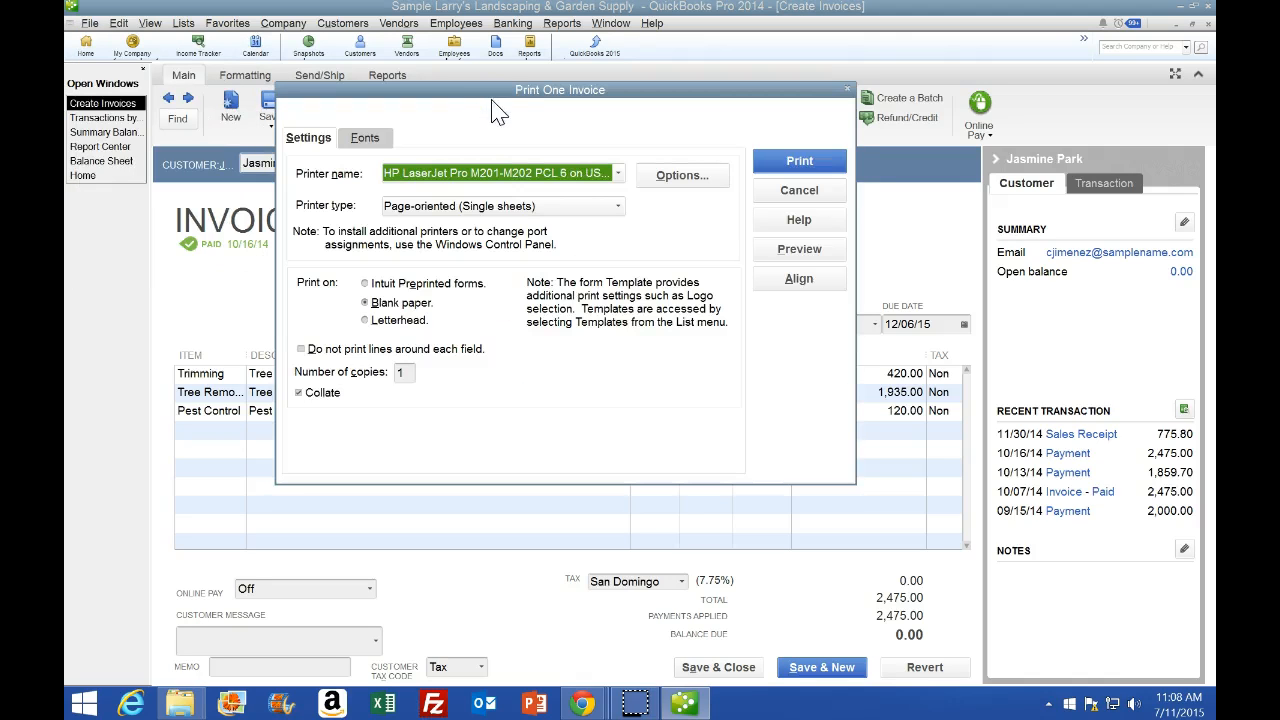
left_click(618, 173)
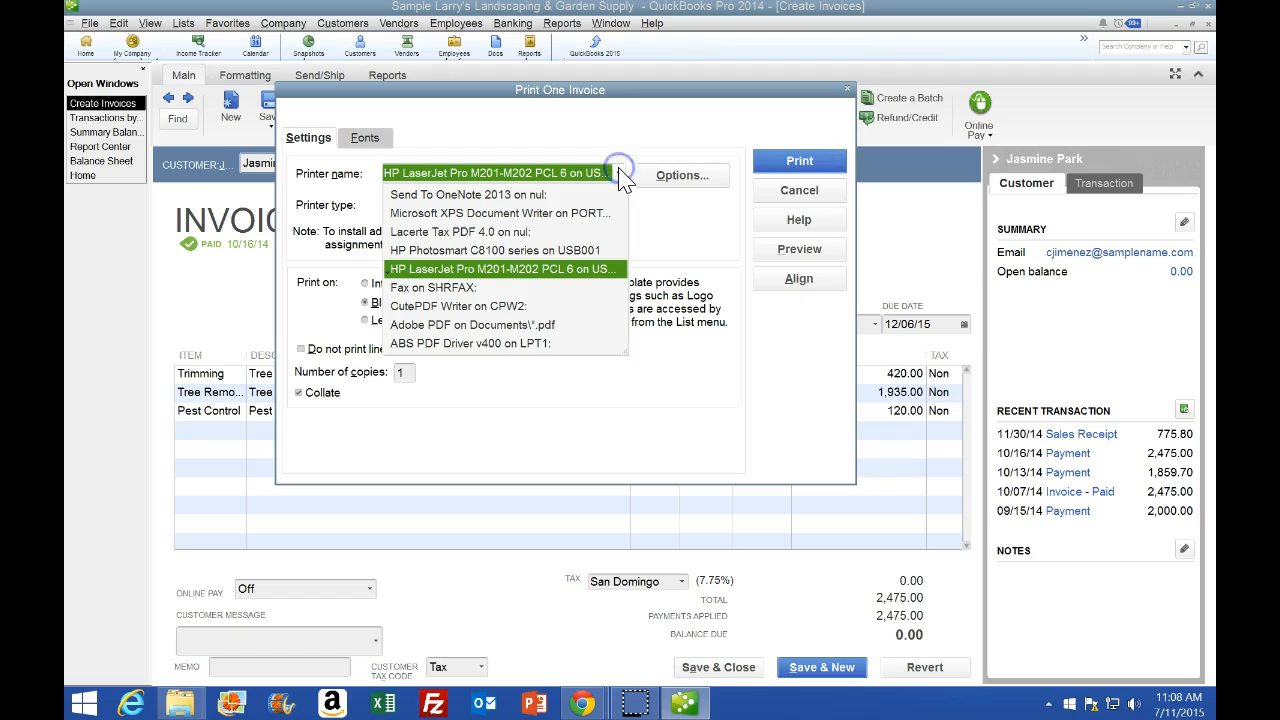
left_click(430, 305)
left_click(777, 164)
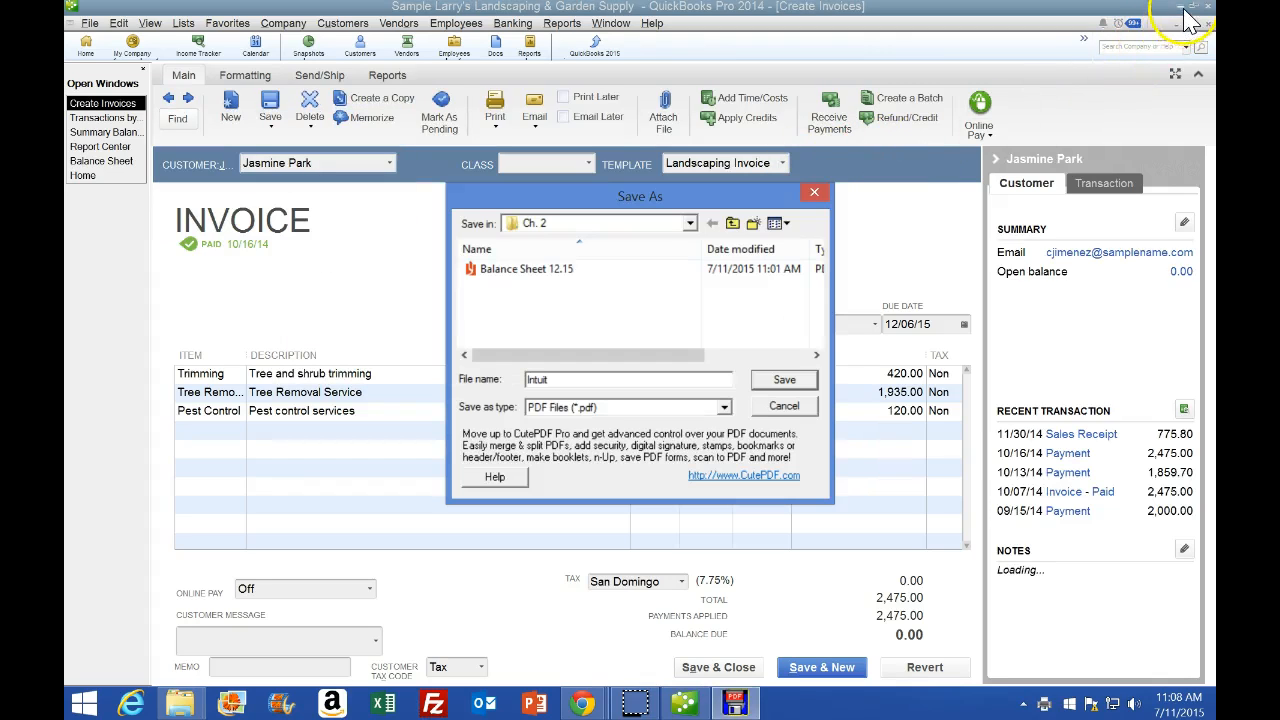
Save the invoice PDF in the Ch. 2 folder, naming the file after the invoice and its number.
left_click(689, 223)
left_click(690, 224)
left_click(690, 224)
left_click(690, 224)
left_click_drag(617, 378, 498, 367)
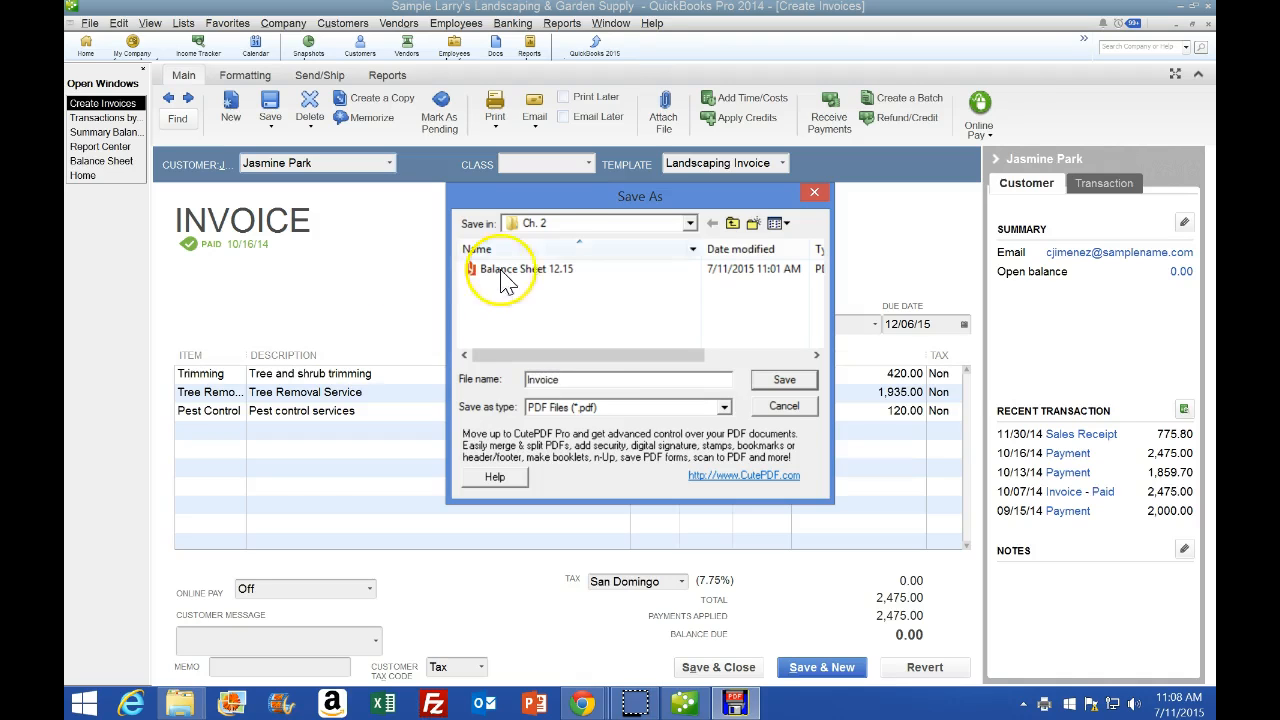
left_click_drag(556, 209, 456, 350)
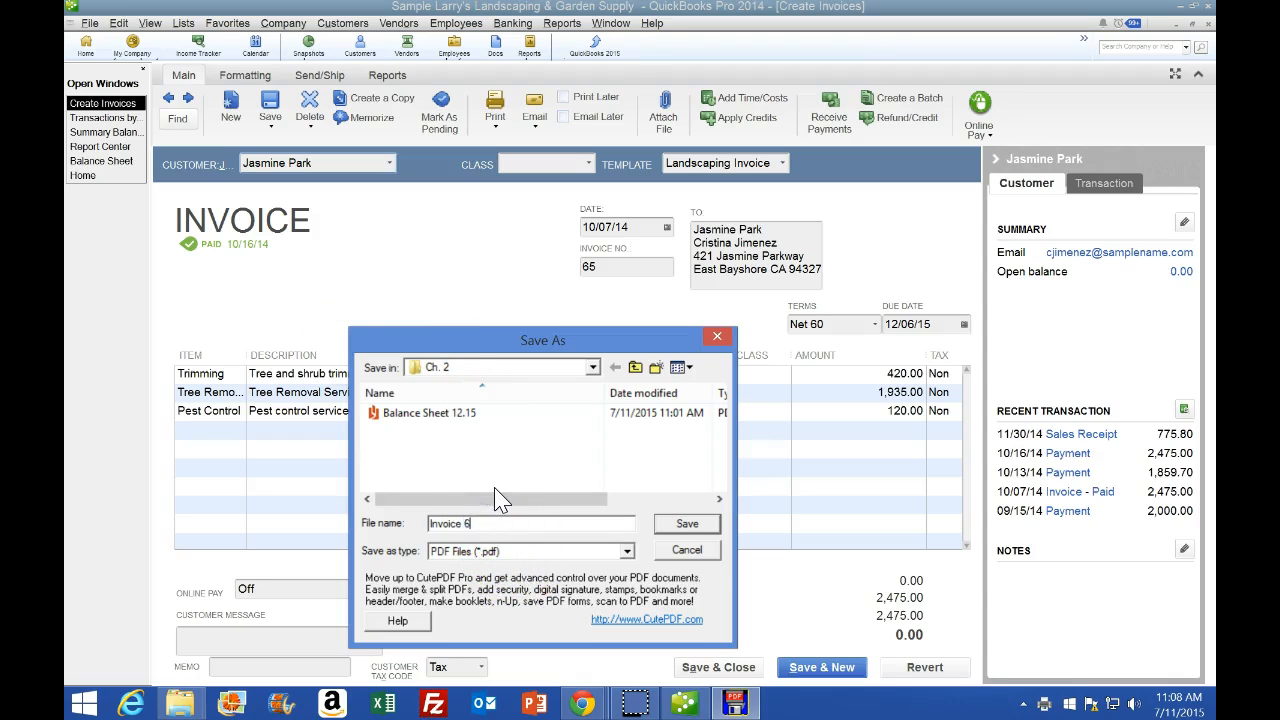
left_click(688, 524)
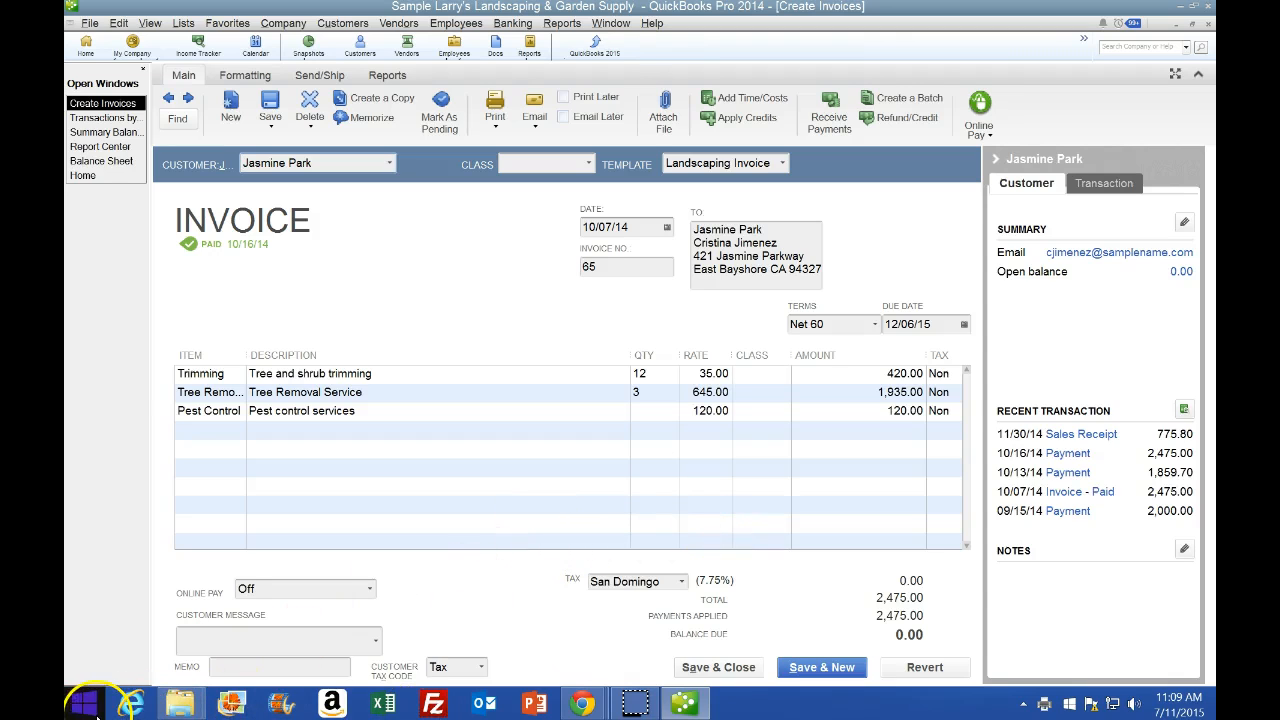
Launch Word 2013 and create a blank document.
left_click(90, 705)
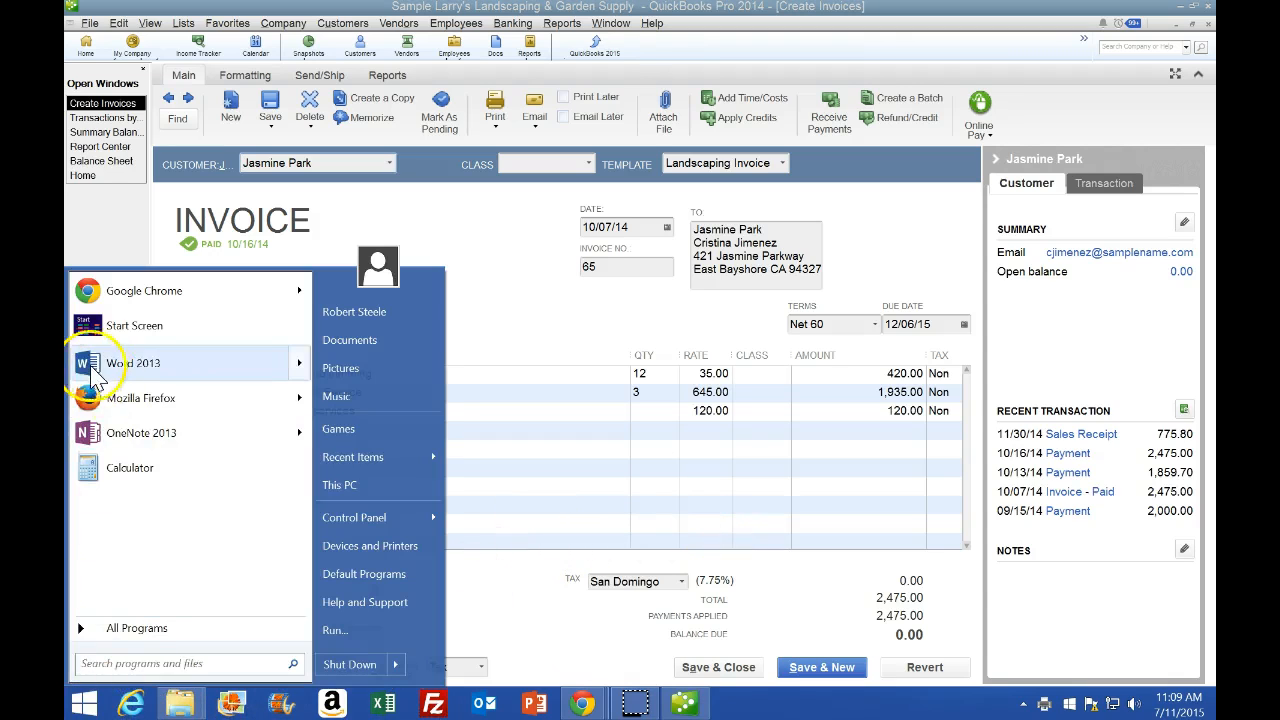
left_click(120, 363)
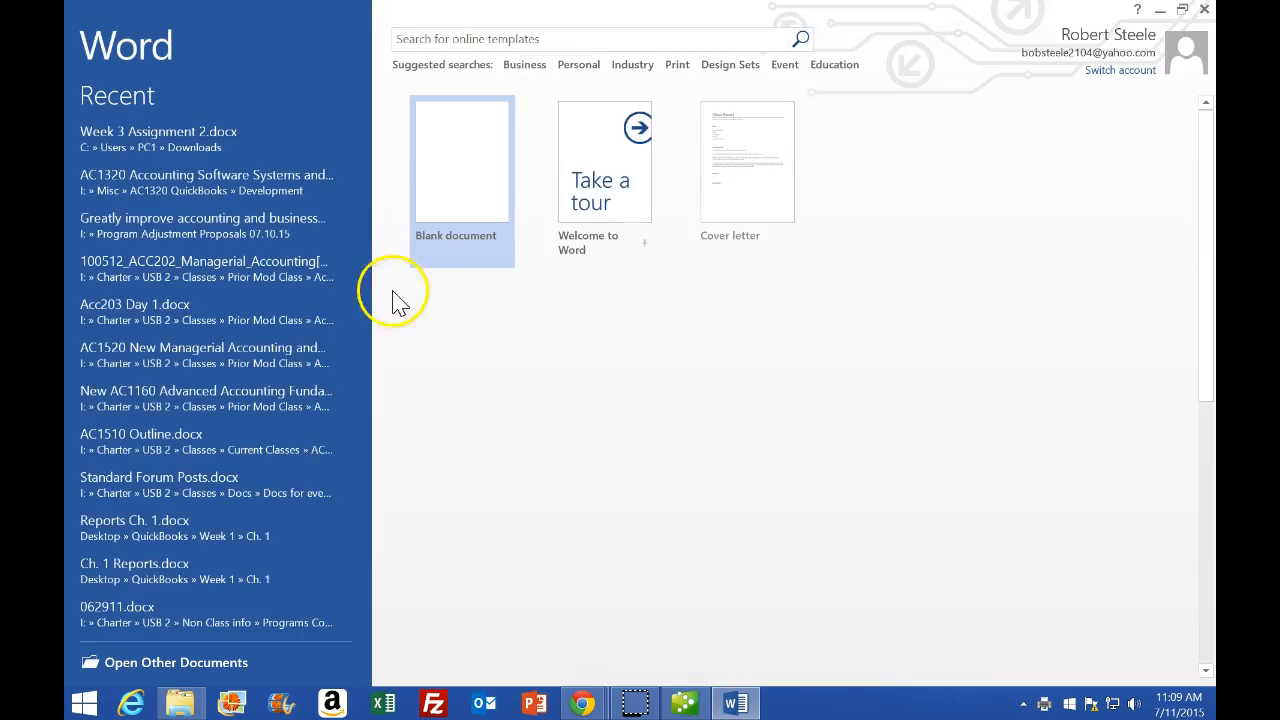
left_click(476, 145)
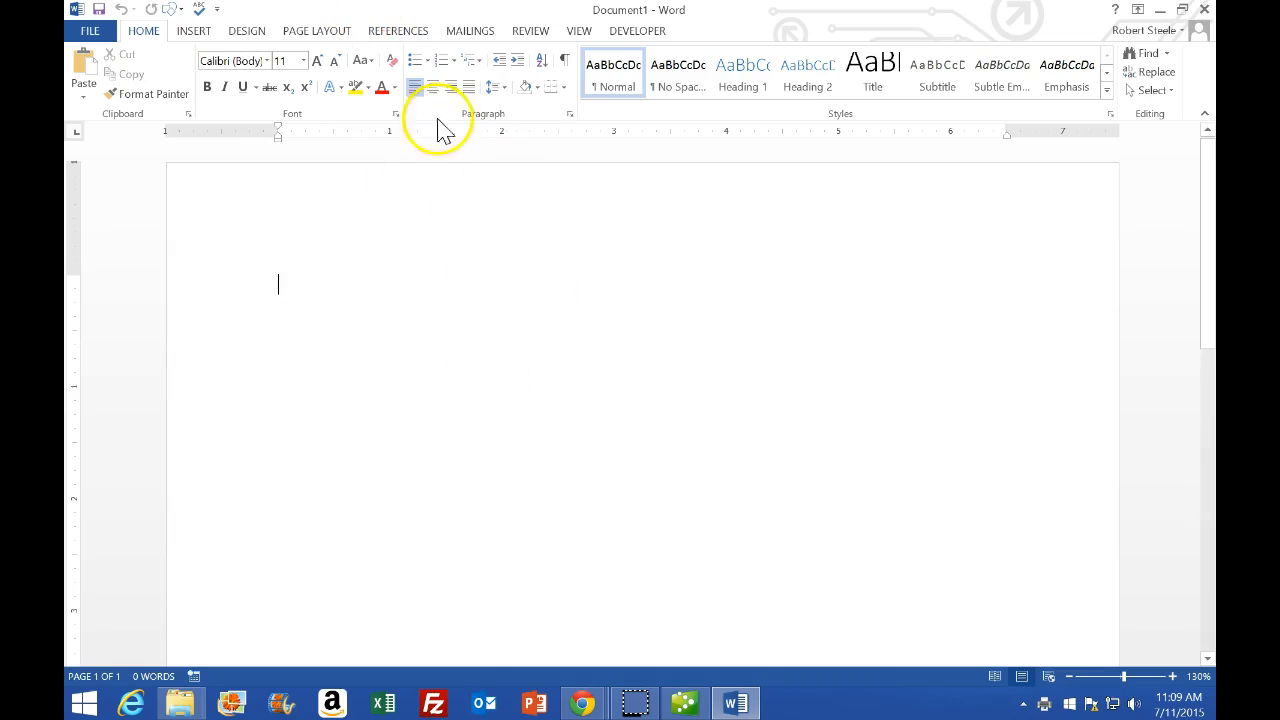
Insert a screen clipping of the QuickBooks invoice form, from its customer bar down to the totals, into the document.
left_click(194, 31)
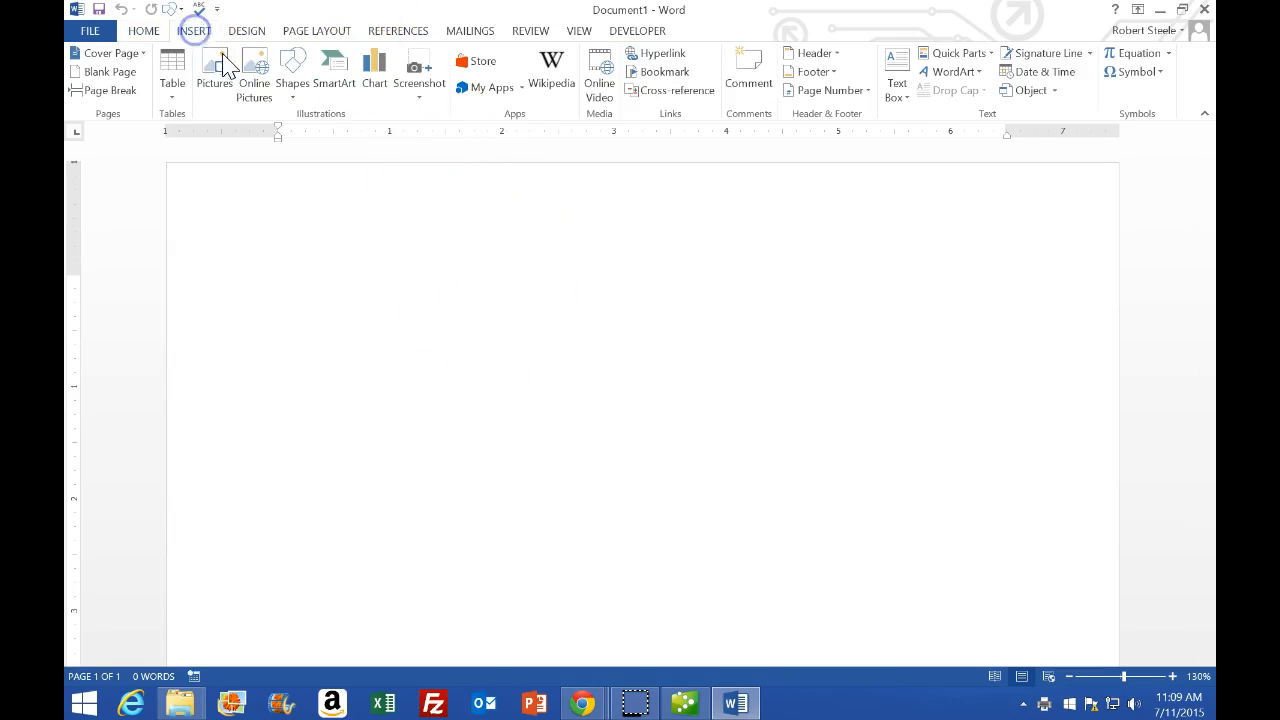
left_click(417, 80)
left_click(429, 234)
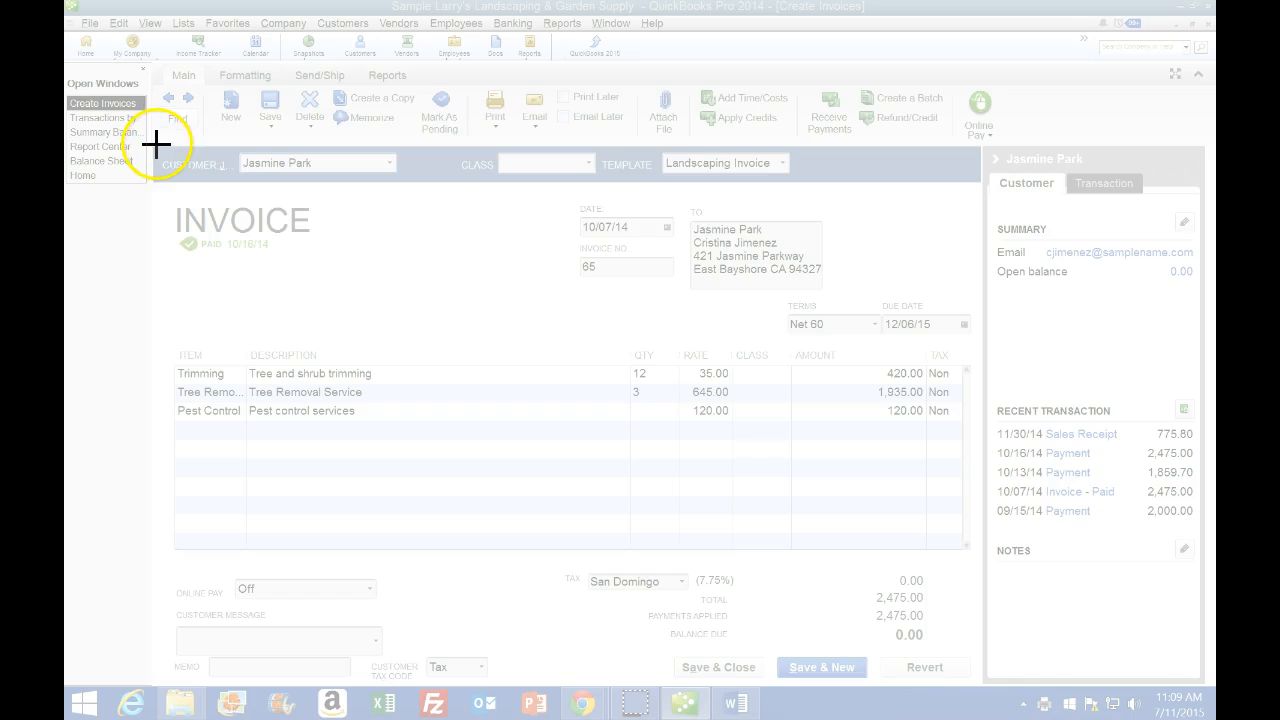
left_click_drag(157, 143, 963, 659)
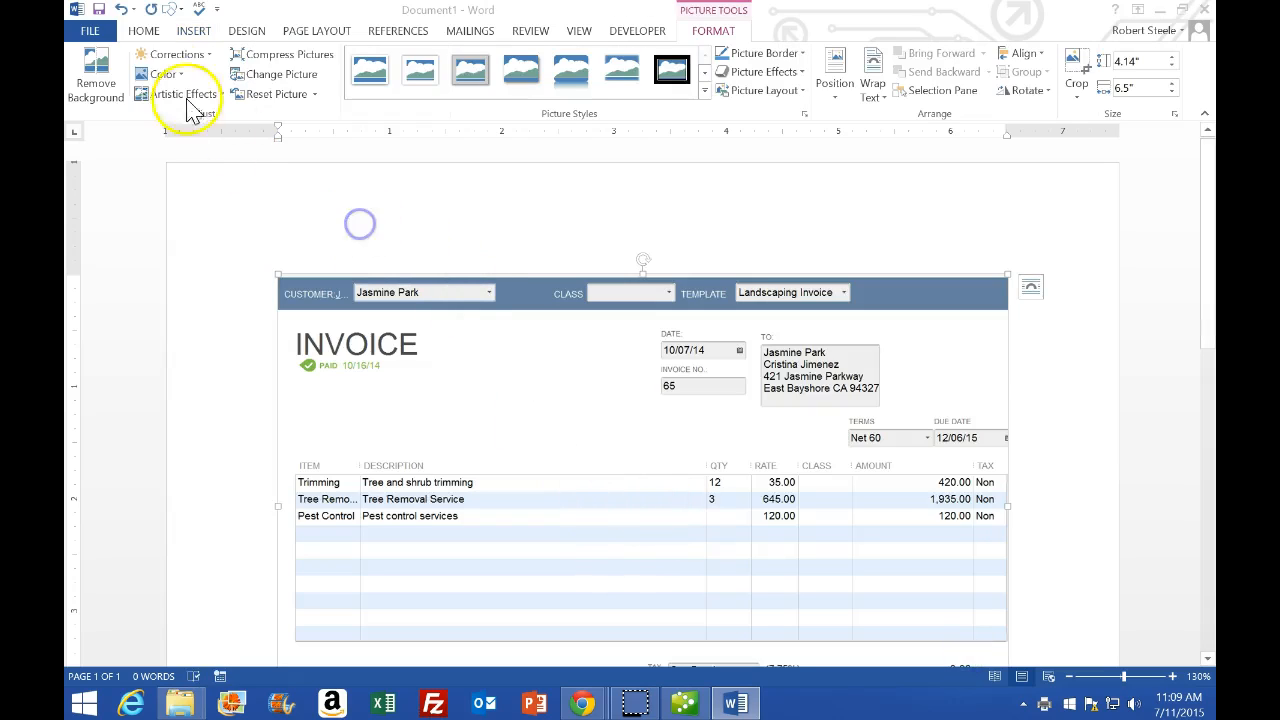
Start saving the Word document to the computer and browse to the QuickBooks folder on the Desktop.
left_click(95, 28)
left_click(98, 181)
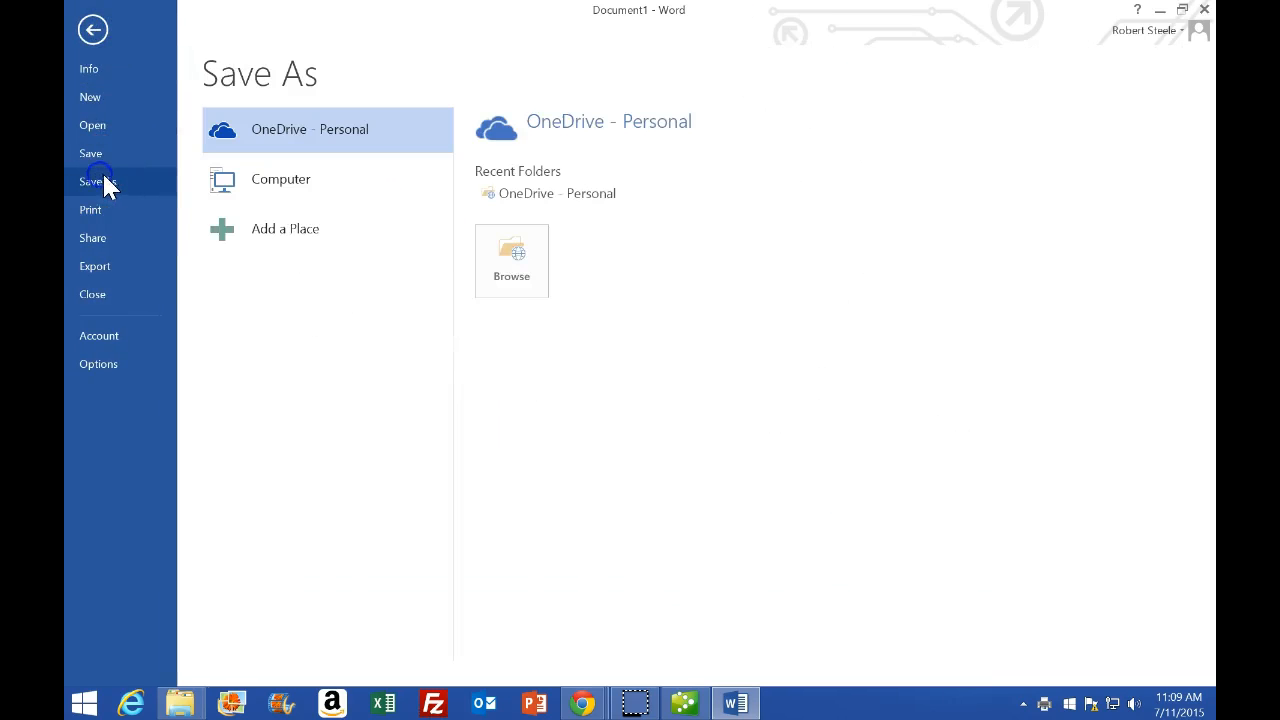
left_click(292, 188)
left_click(513, 480)
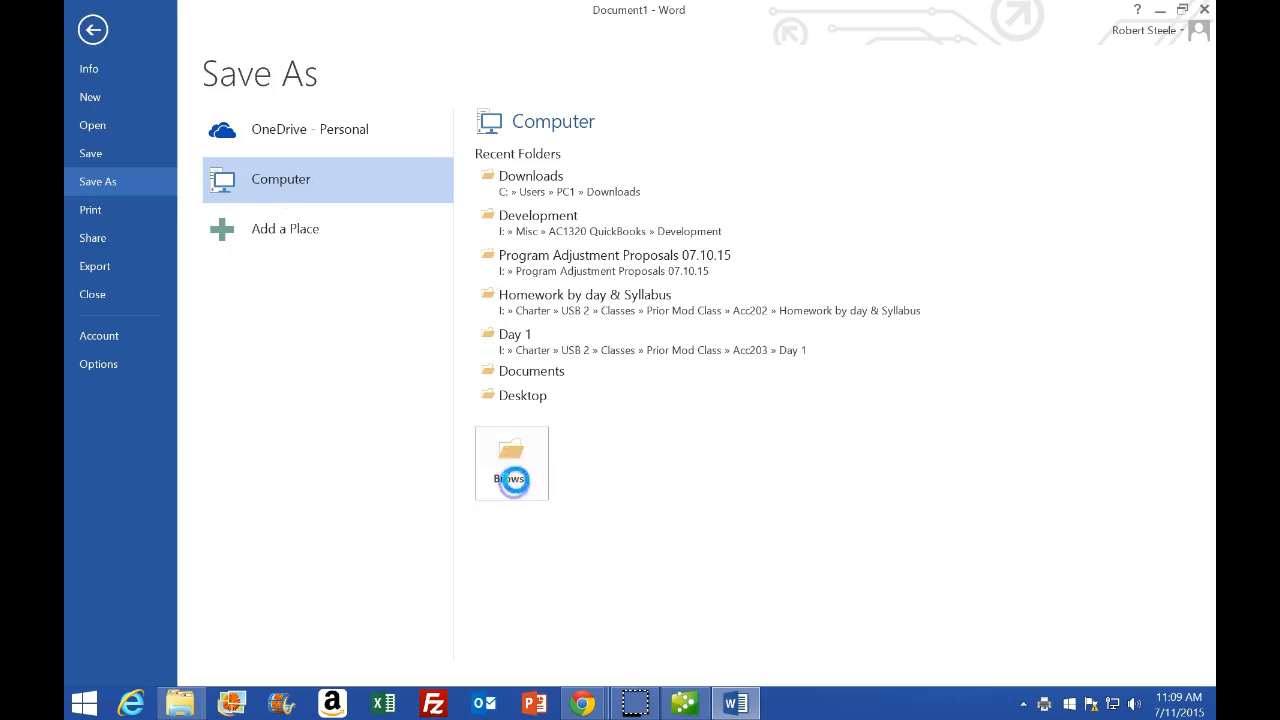
left_click(203, 137)
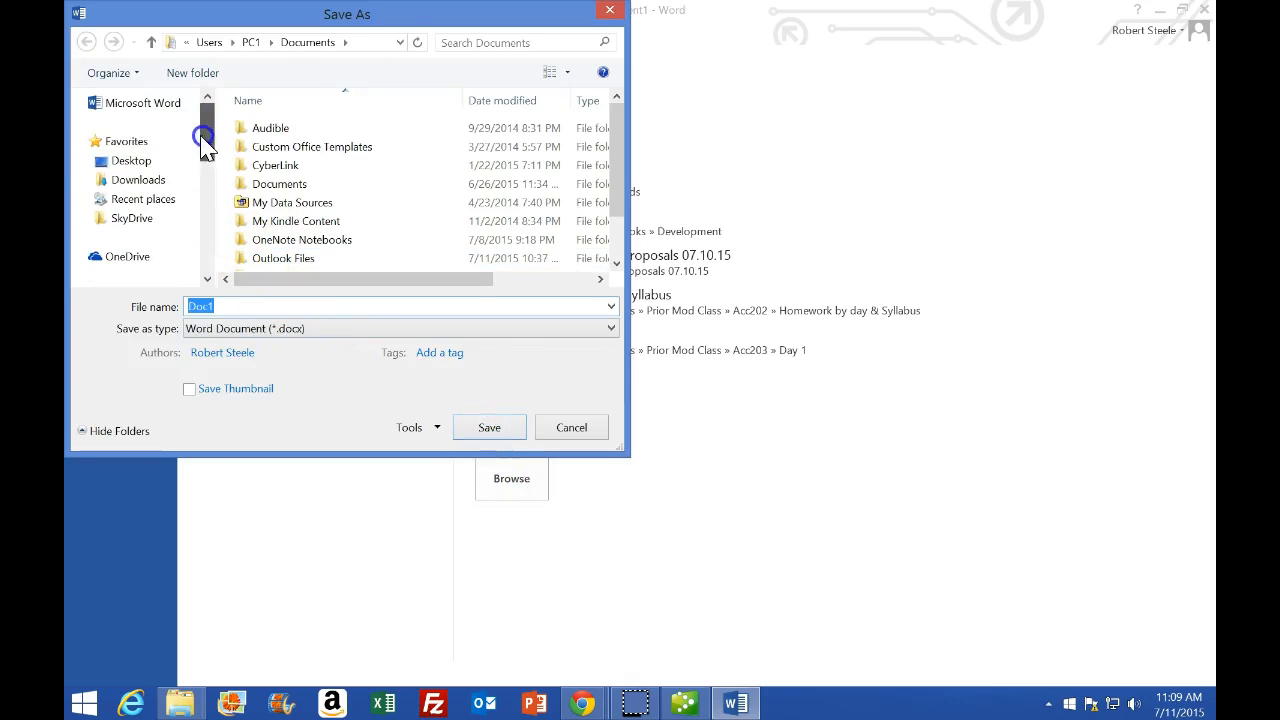
left_click(128, 161)
left_click(609, 142)
left_click_drag(609, 142, 583, 197)
double_click(320, 232)
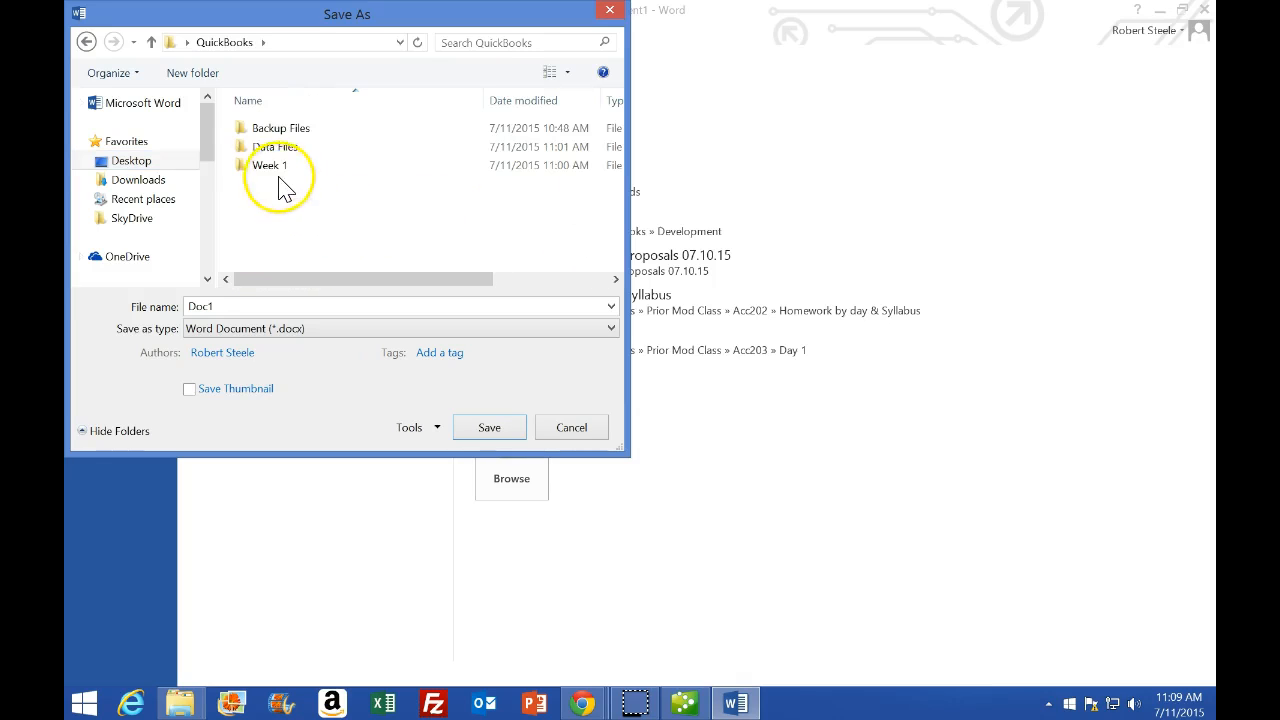
Save the document in the Week 1 > Ch. 2 folder under a file name beginning with "Docs".
double_click(274, 168)
double_click(270, 148)
double_click(186, 304)
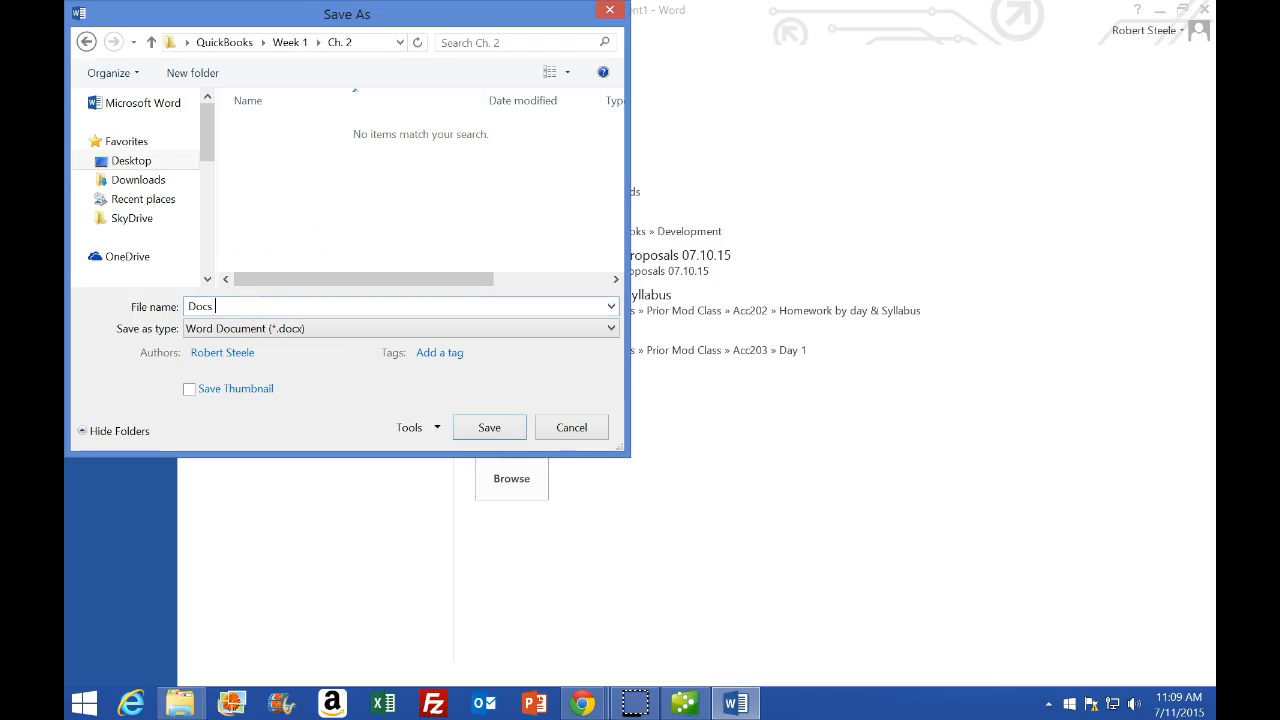
left_click(510, 430)
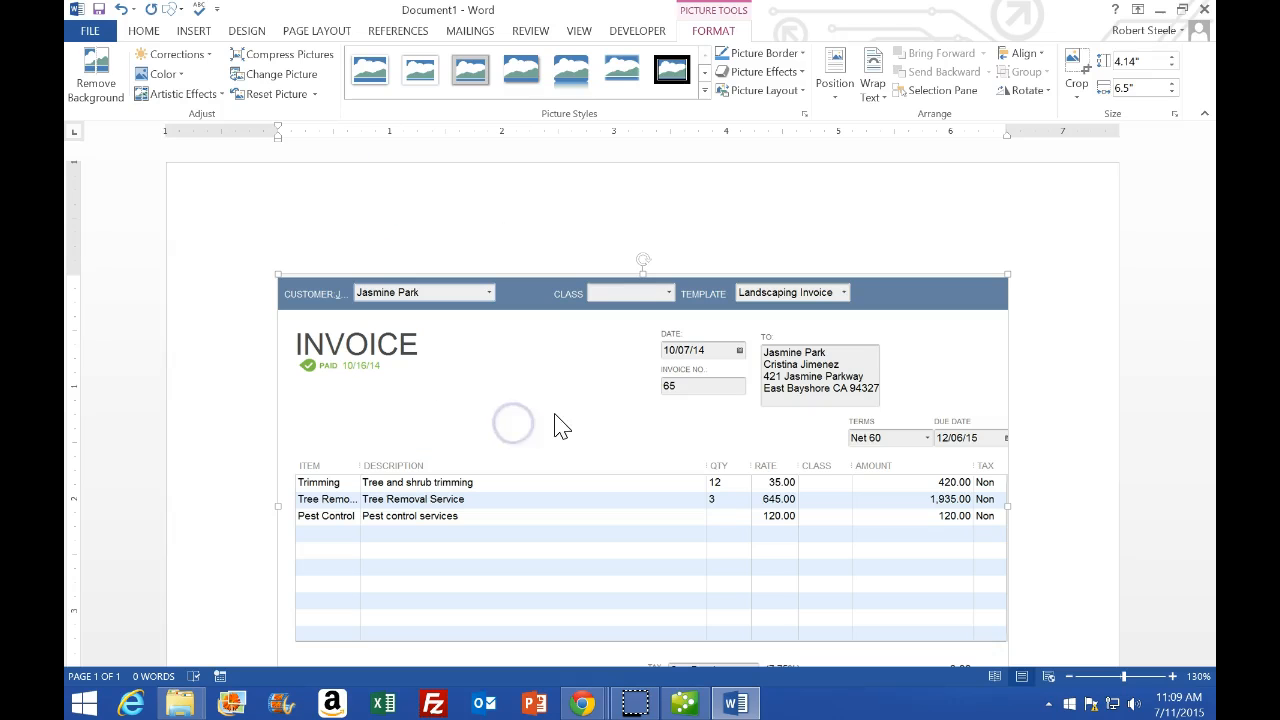
Close Word and the QuickBooks invoice to return to the Transactions by Account report.
left_click(1201, 11)
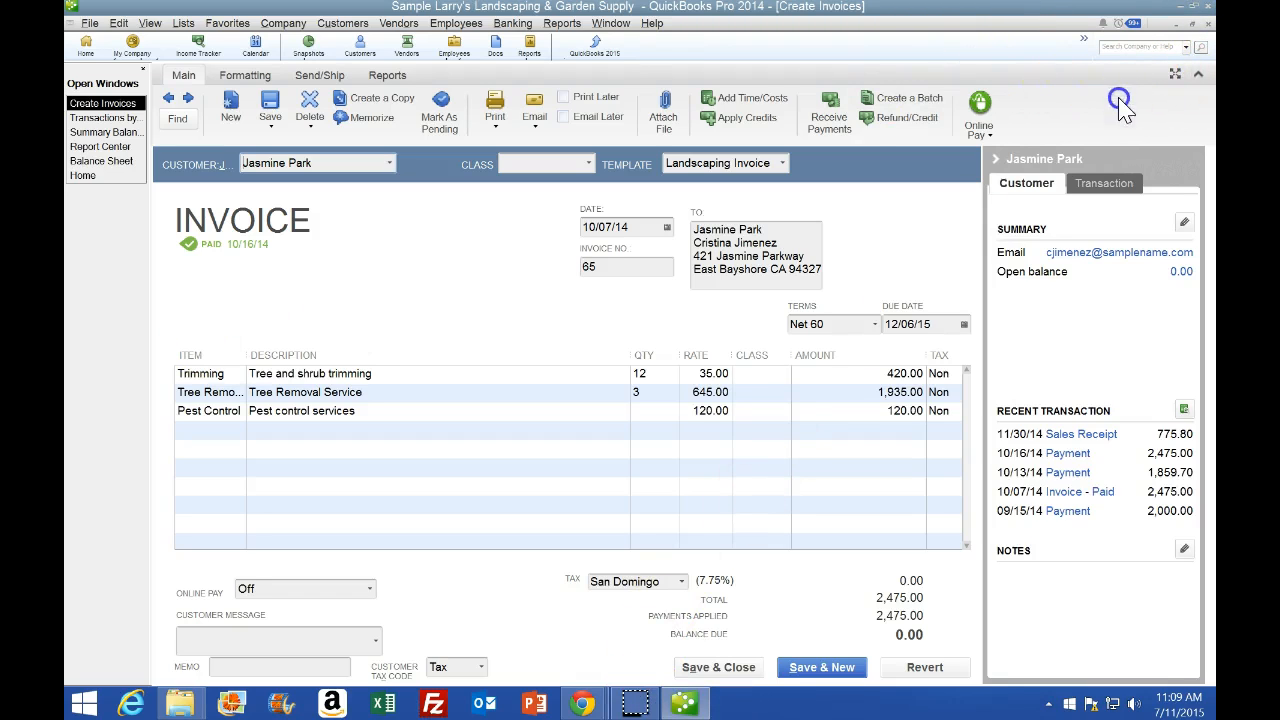
left_click(1209, 24)
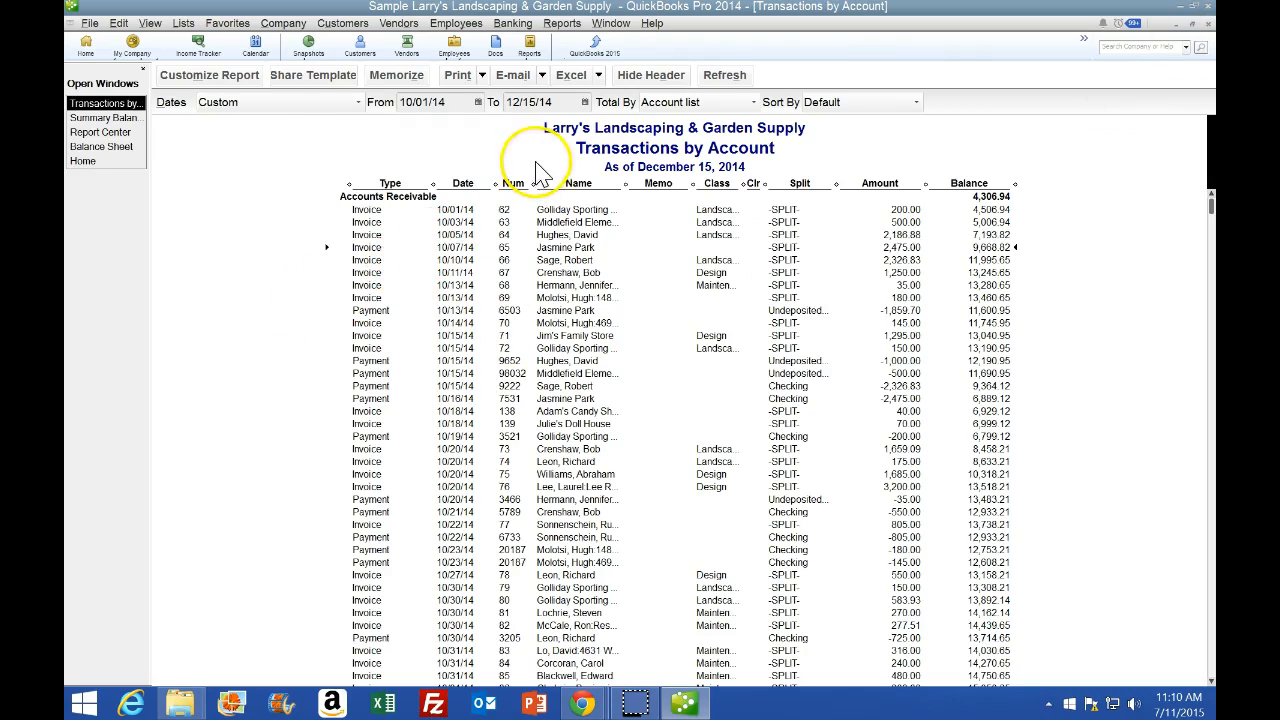
Set the Transactions by Account report to export to Excel as a new worksheet in an existing workbook.
left_click(598, 76)
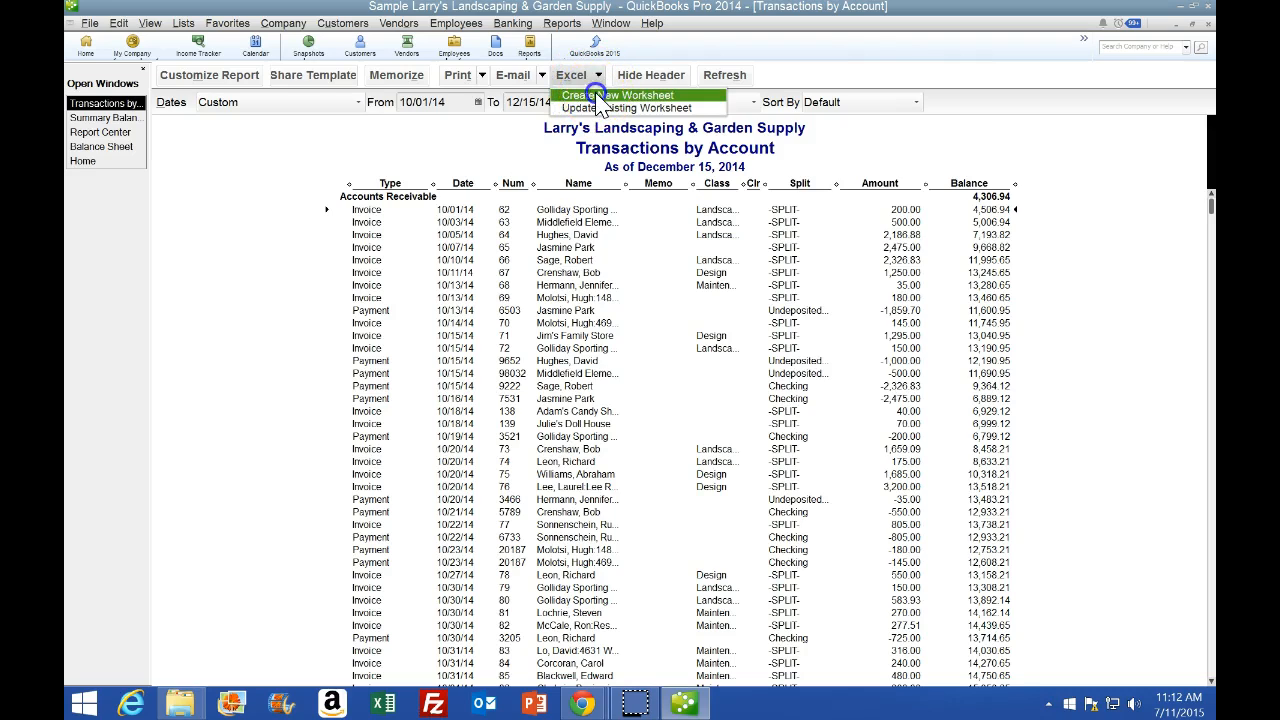
left_click(598, 96)
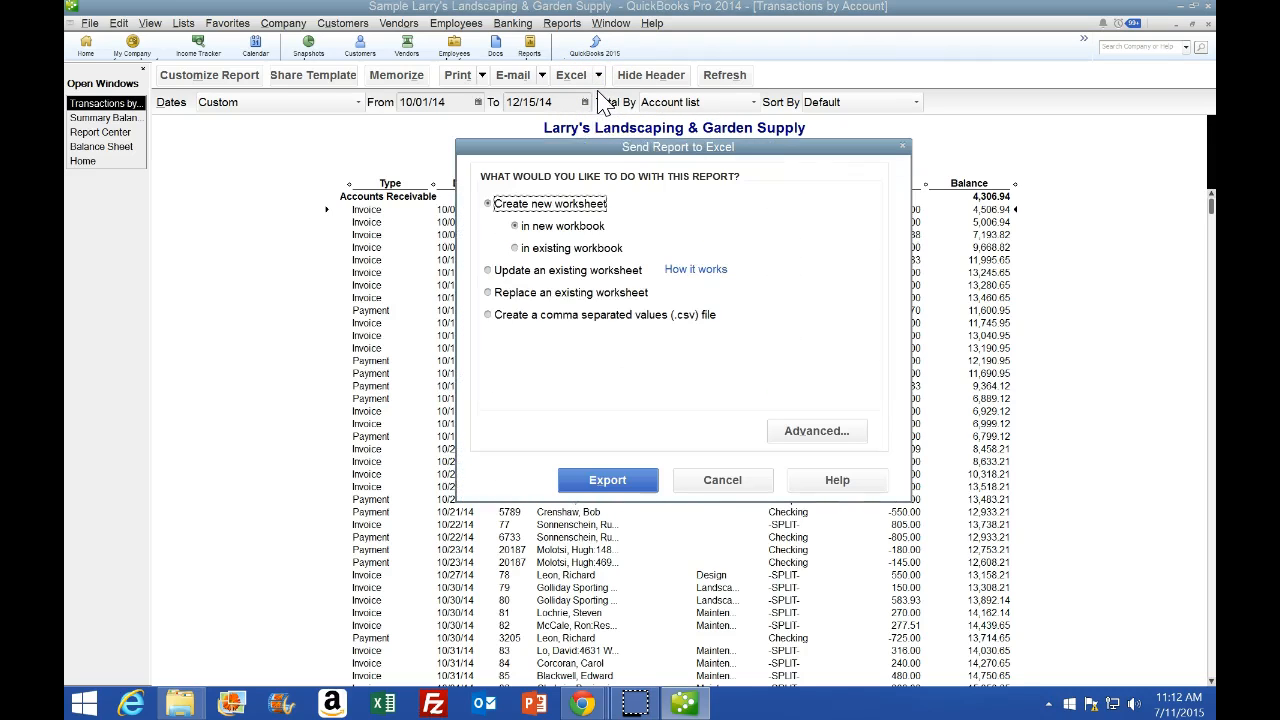
left_click(524, 249)
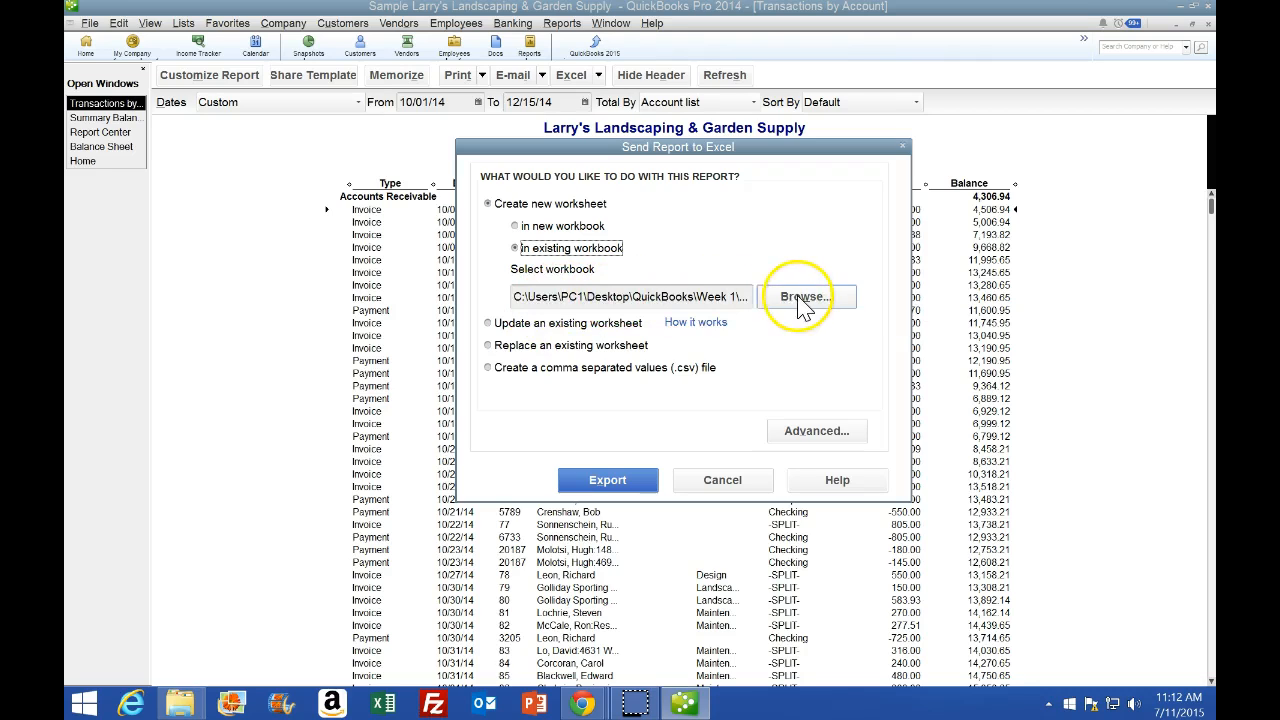
Choose the Ch. 2 Reports workbook from the Desktop's QuickBooks > Week 1 > Ch. 2 folder and export the report to it.
left_click(805, 297)
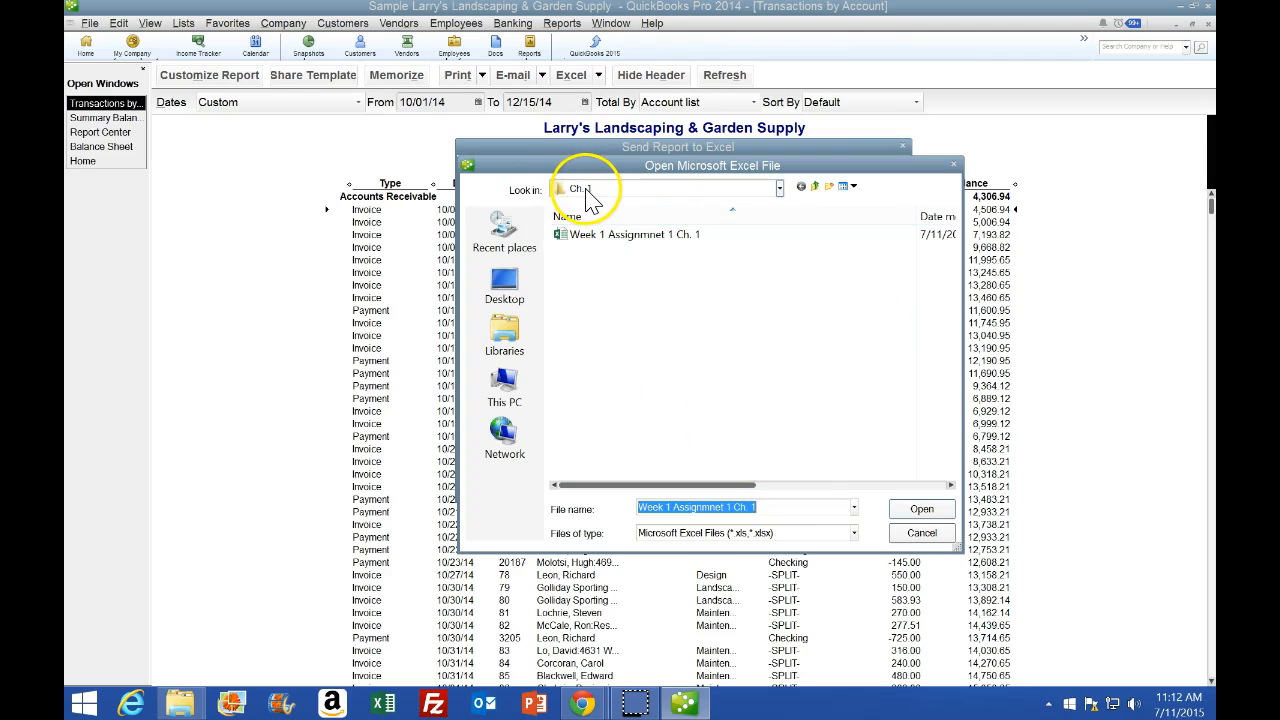
left_click(779, 188)
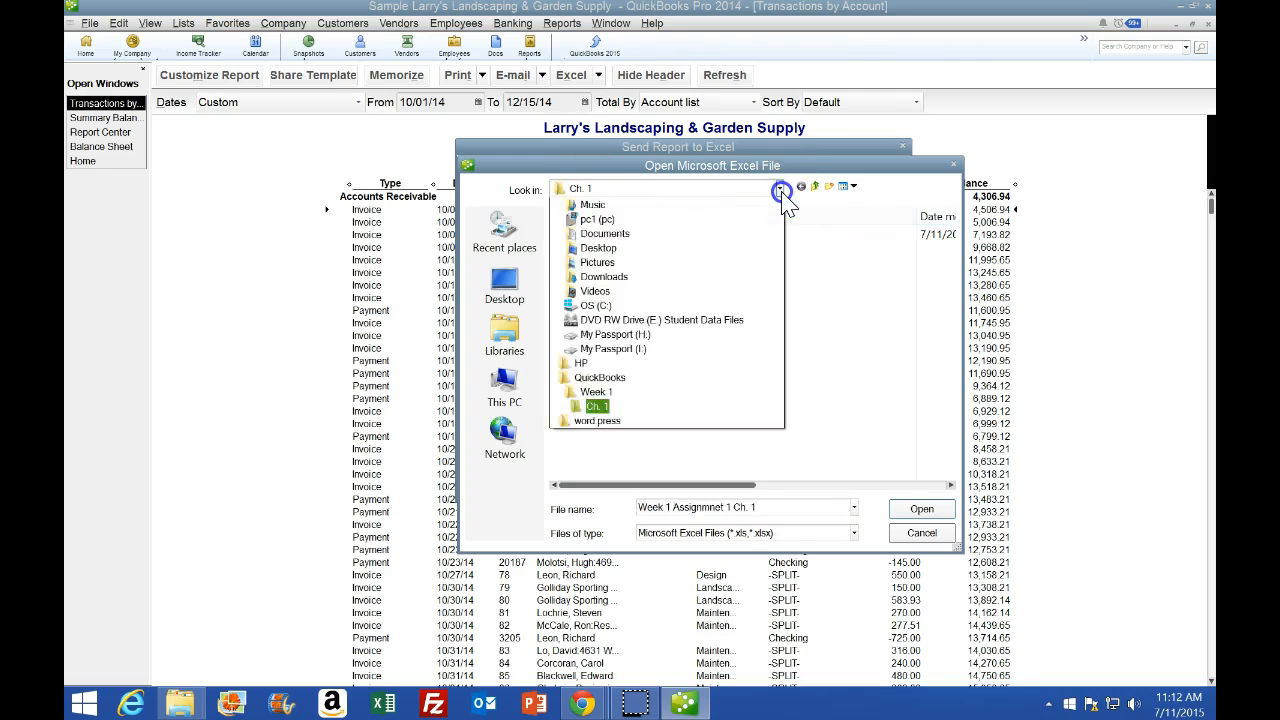
left_click(785, 203)
left_click(518, 287)
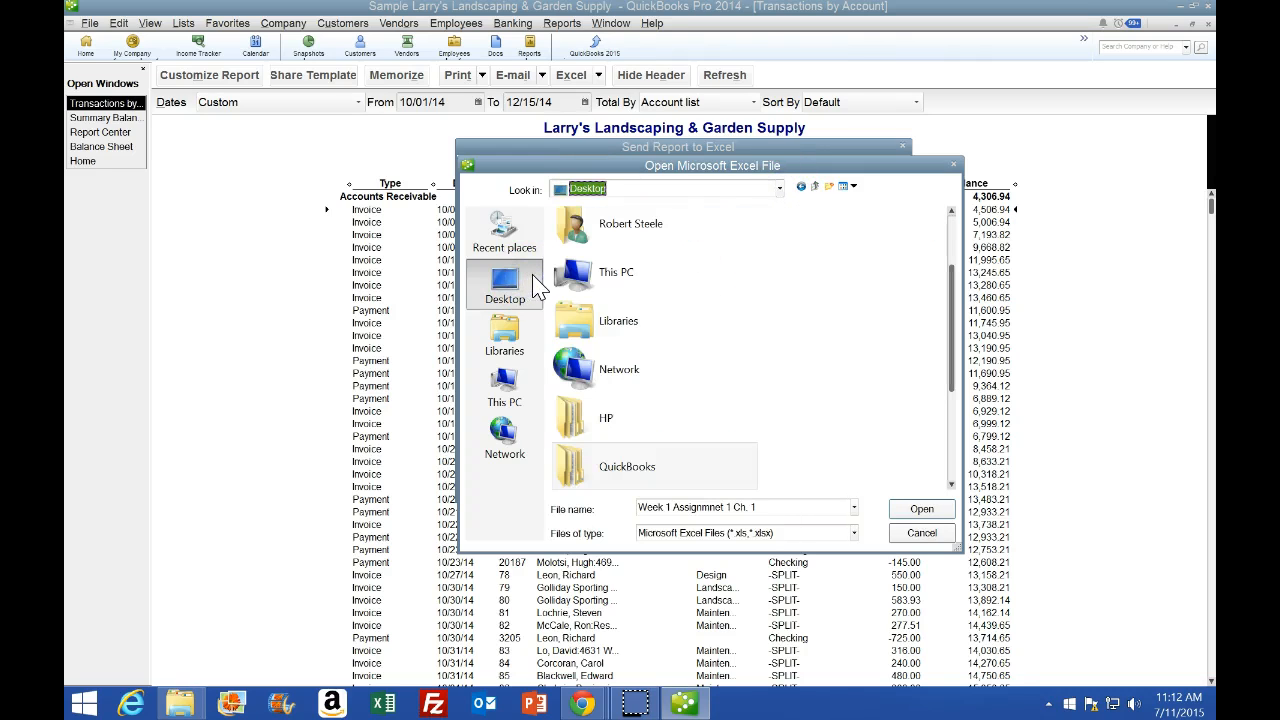
double_click(608, 478)
double_click(605, 266)
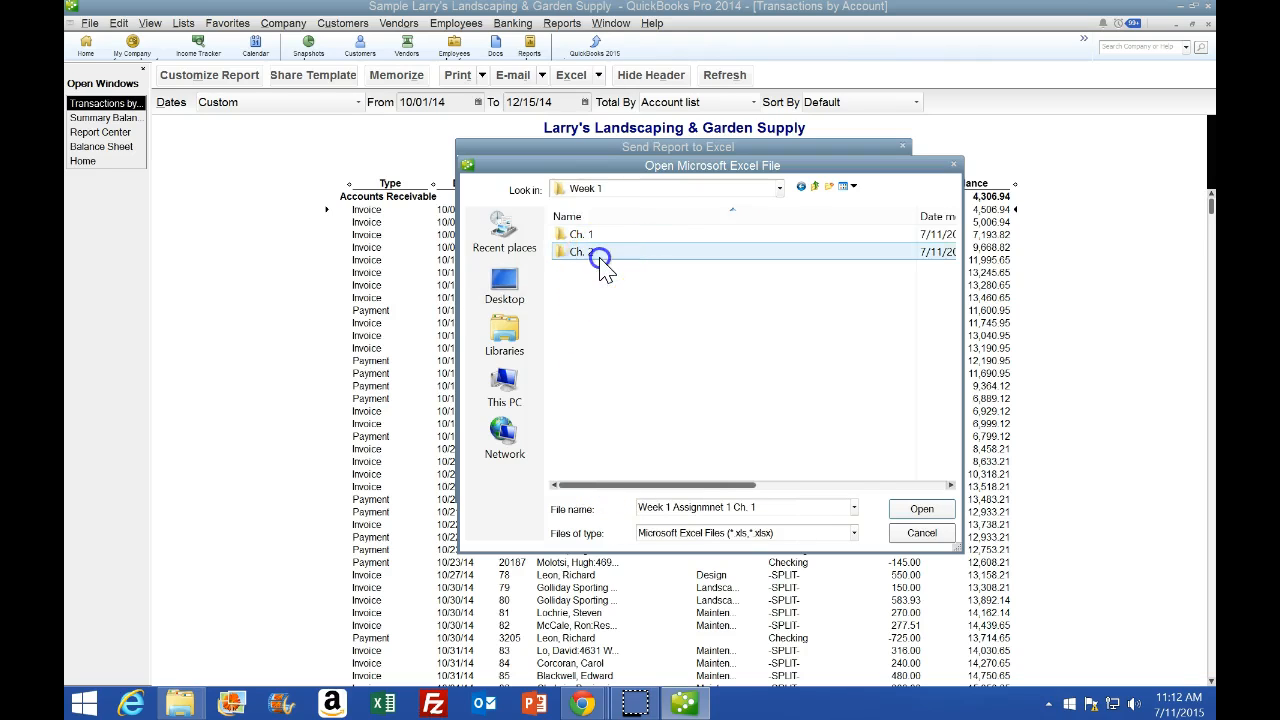
double_click(598, 254)
double_click(598, 254)
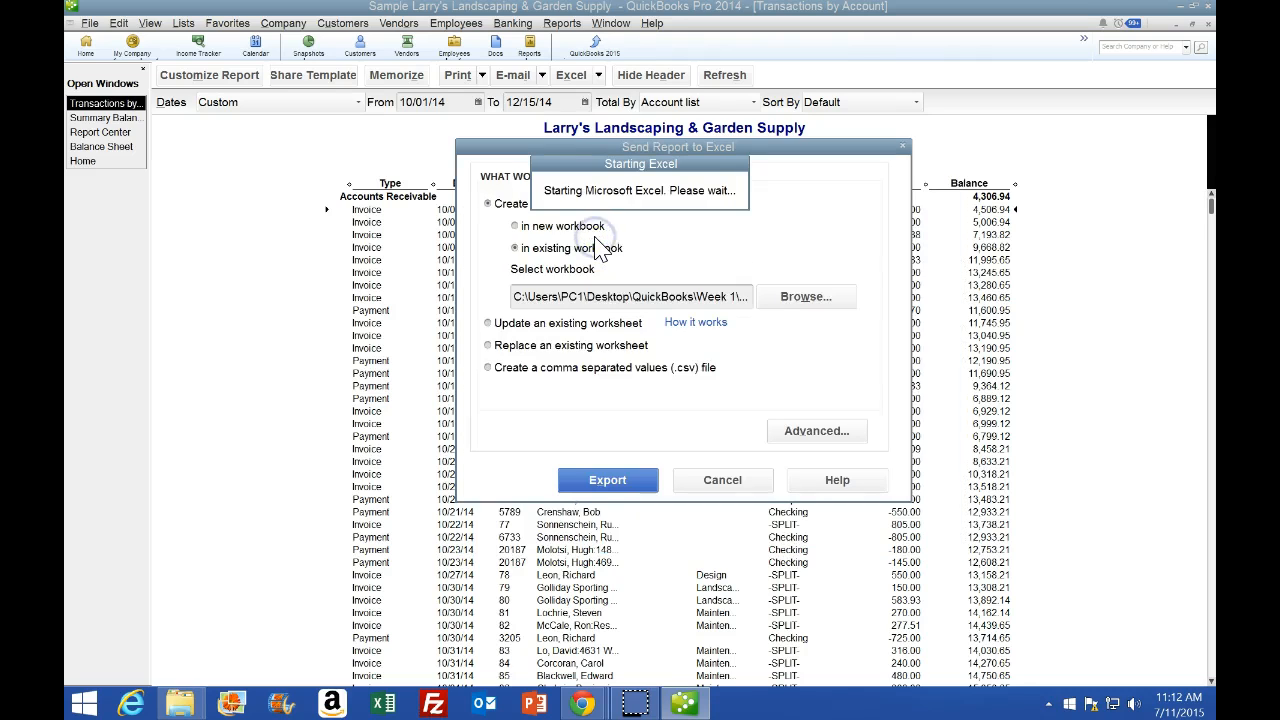
left_click(614, 485)
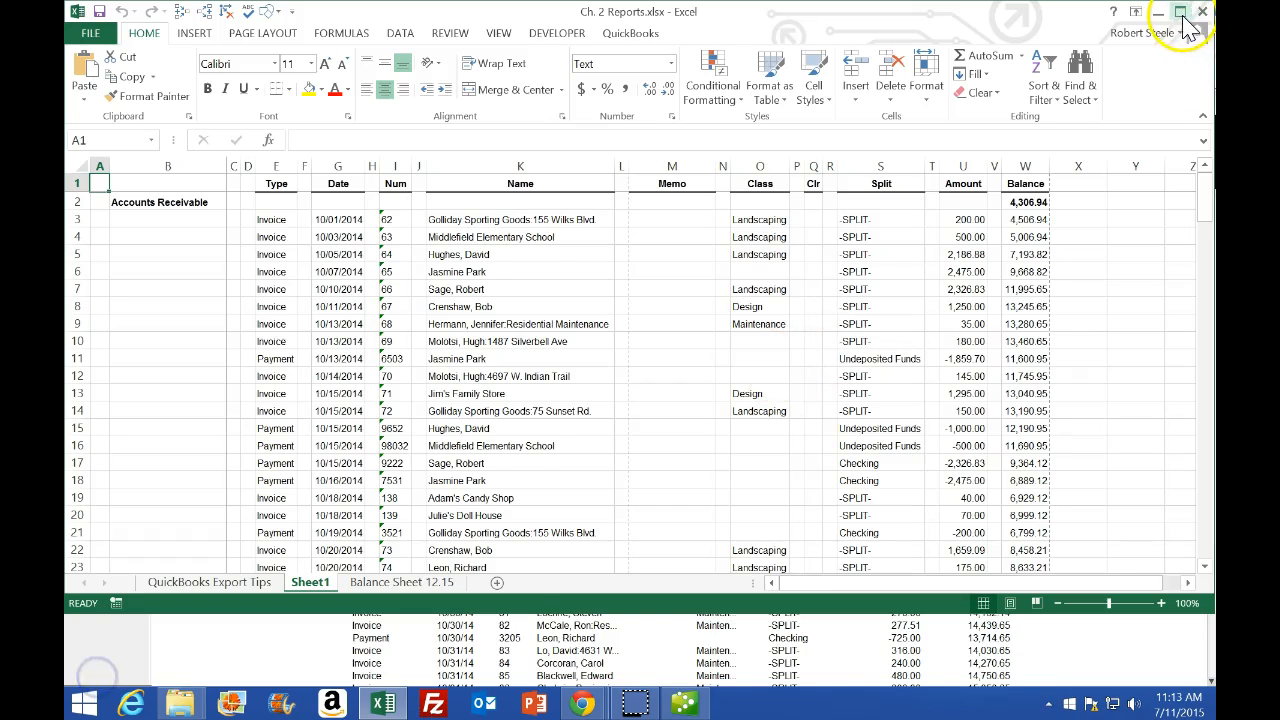
Maximize the Excel window and display Sheet1 in Page Layout view, accepting that its panes are unfrozen.
left_click(1182, 10)
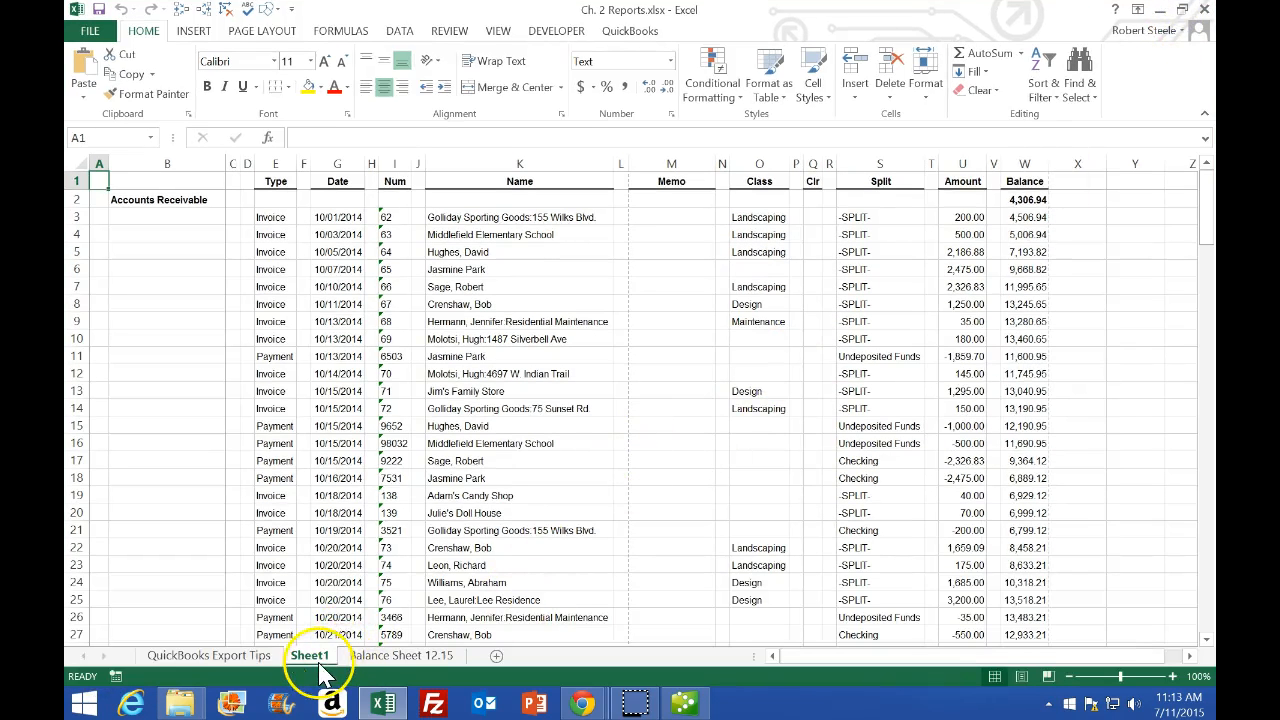
left_click(1023, 677)
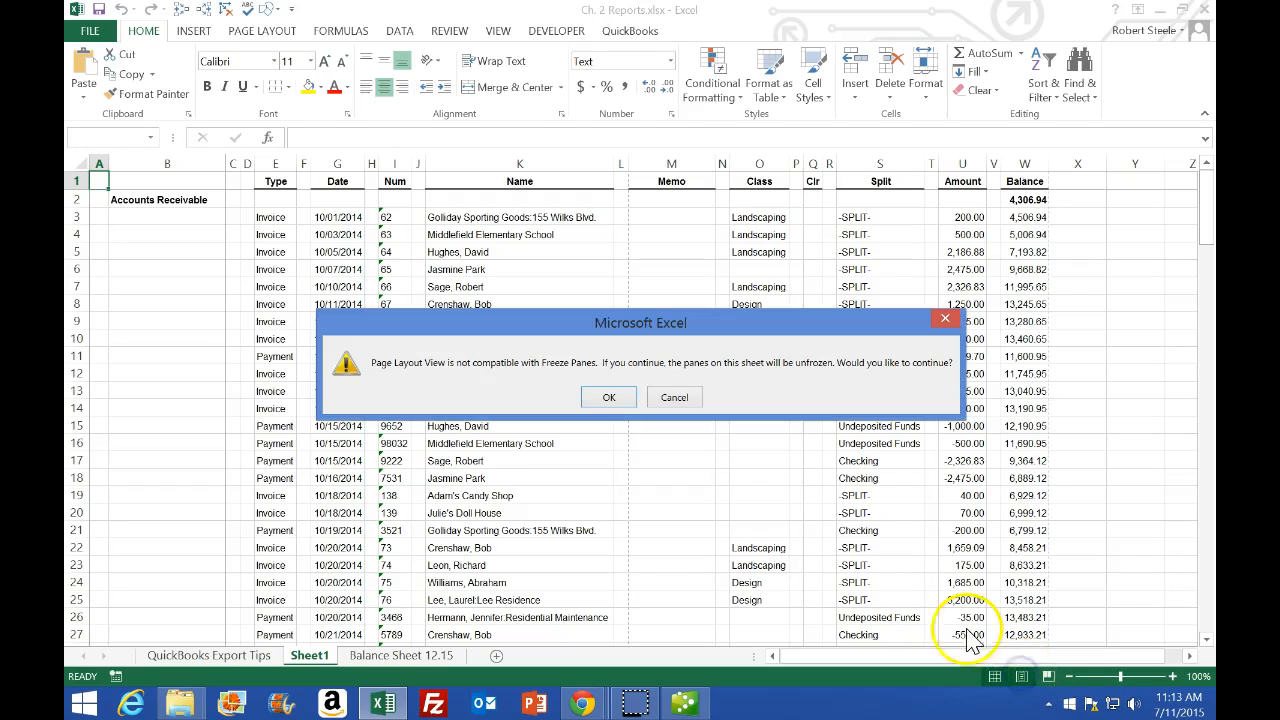
left_click(612, 399)
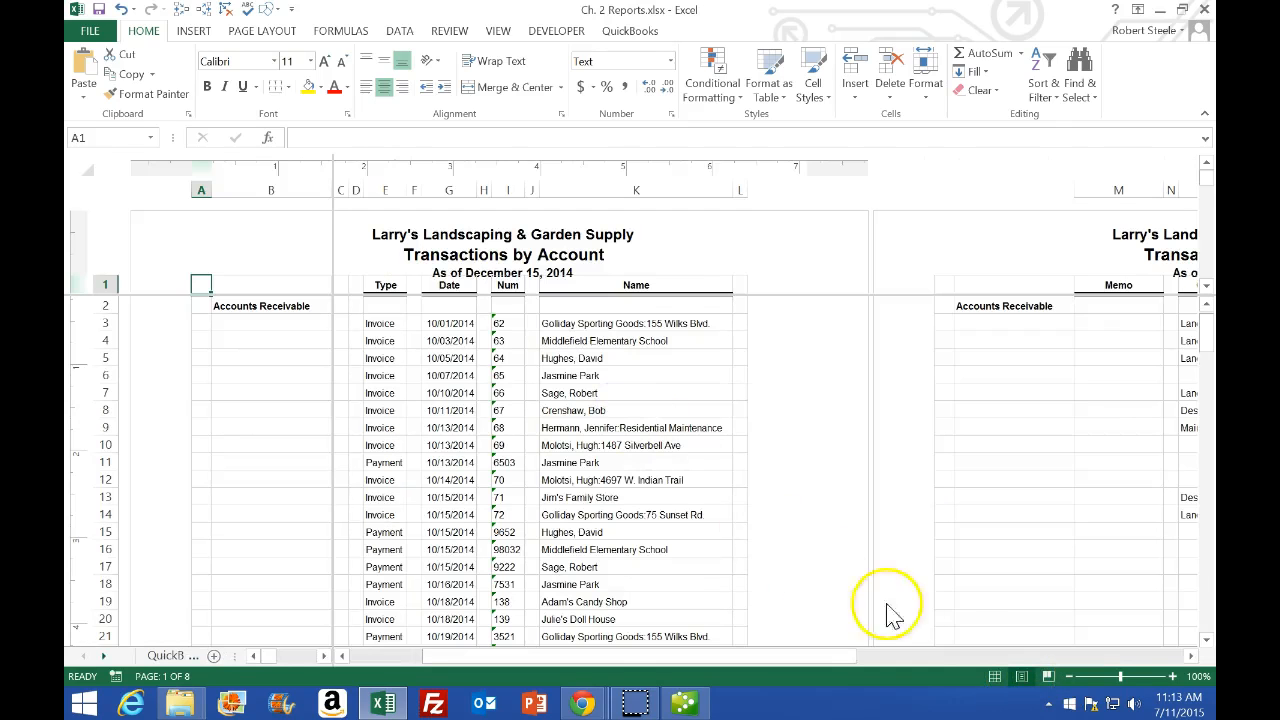
Return Sheet1 to Normal view and remove the window split.
left_click(994, 677)
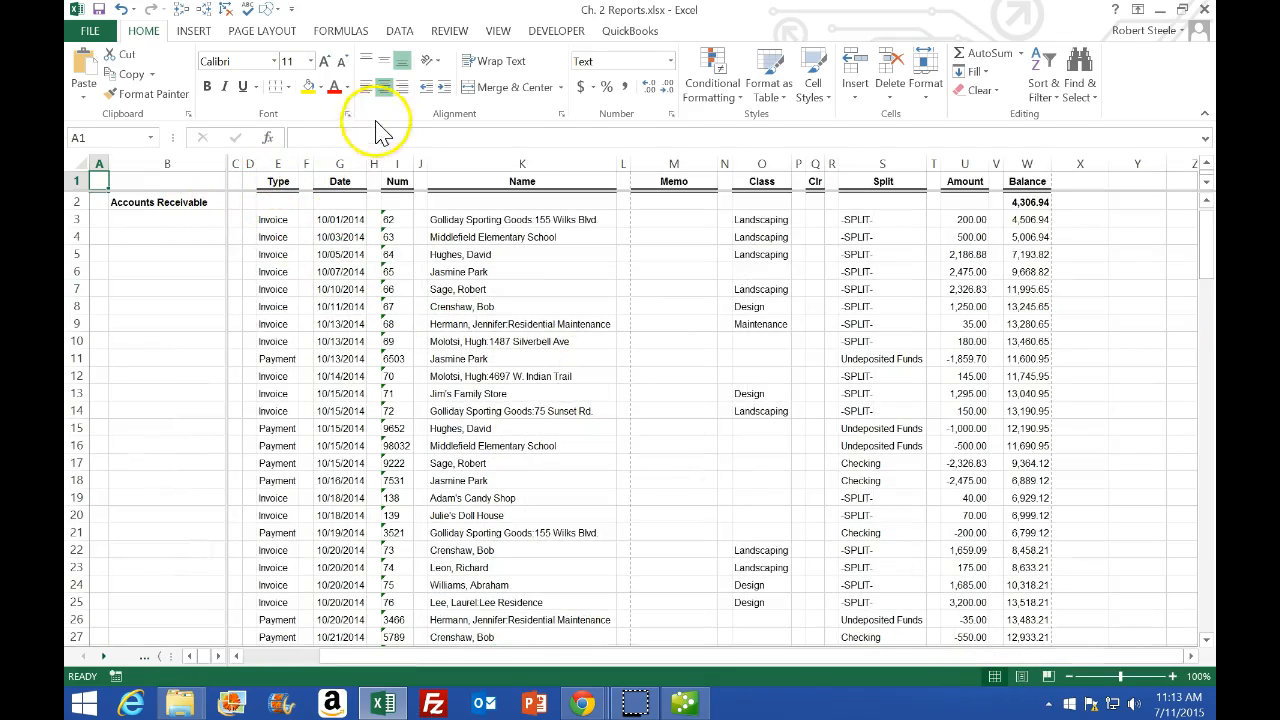
left_click(498, 31)
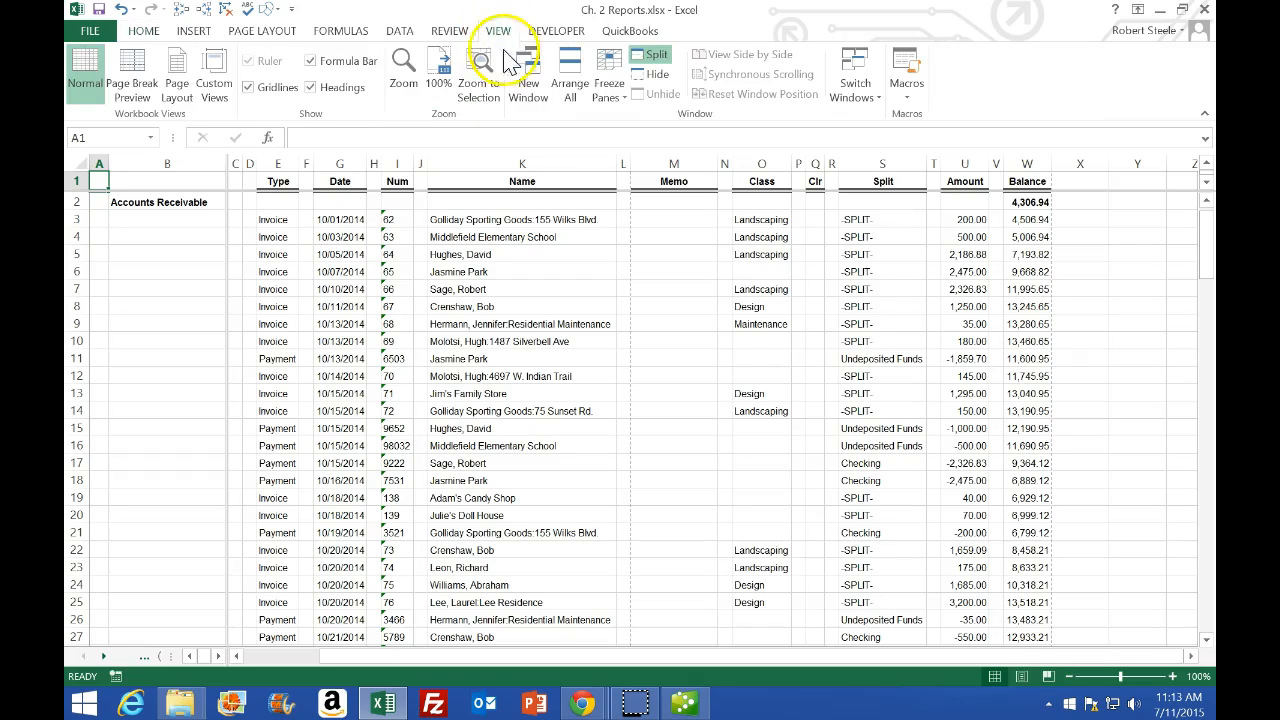
left_click(657, 58)
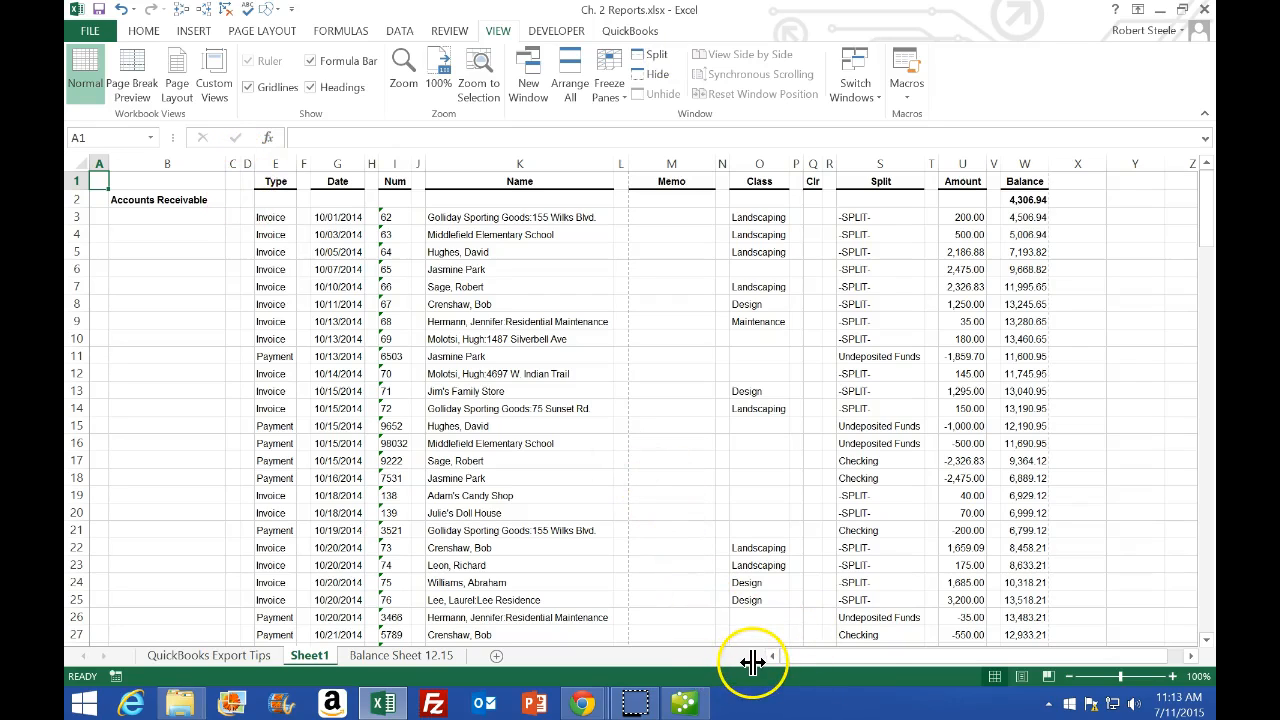
Show Sheet1 in Page Layout view and rename the sheet "Trans By Acc AR".
left_click(1021, 677)
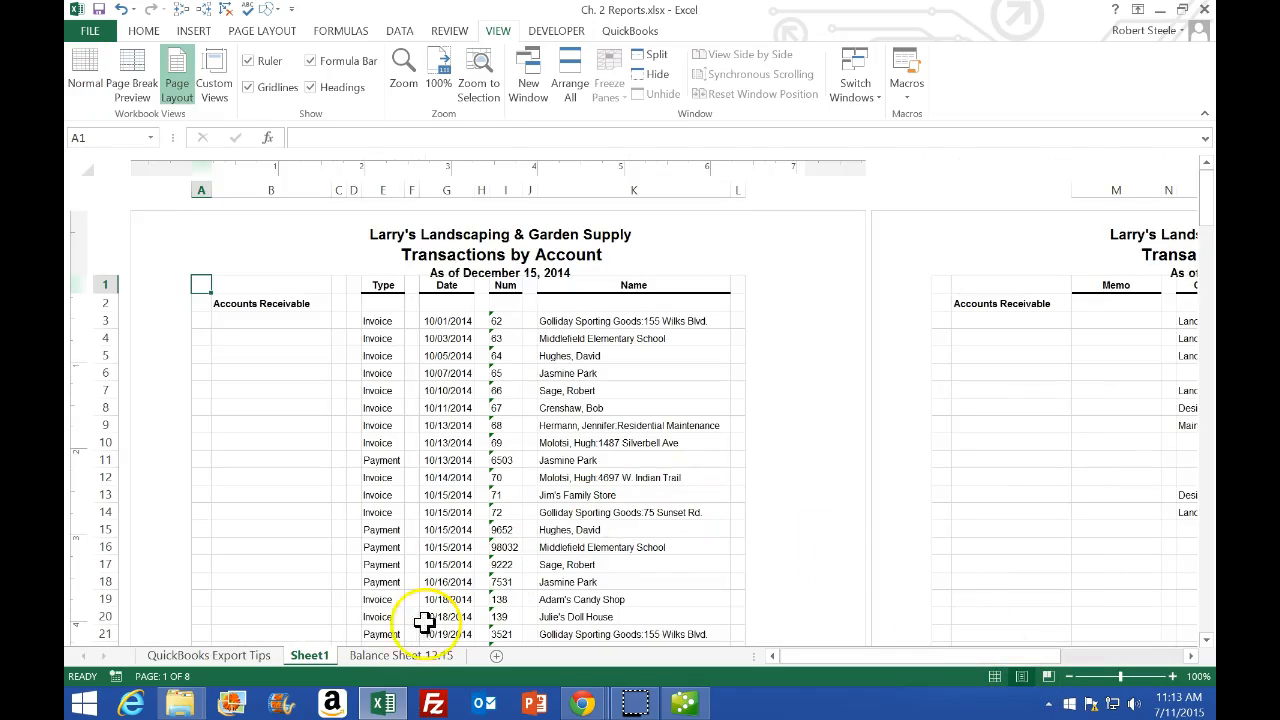
double_click(309, 661)
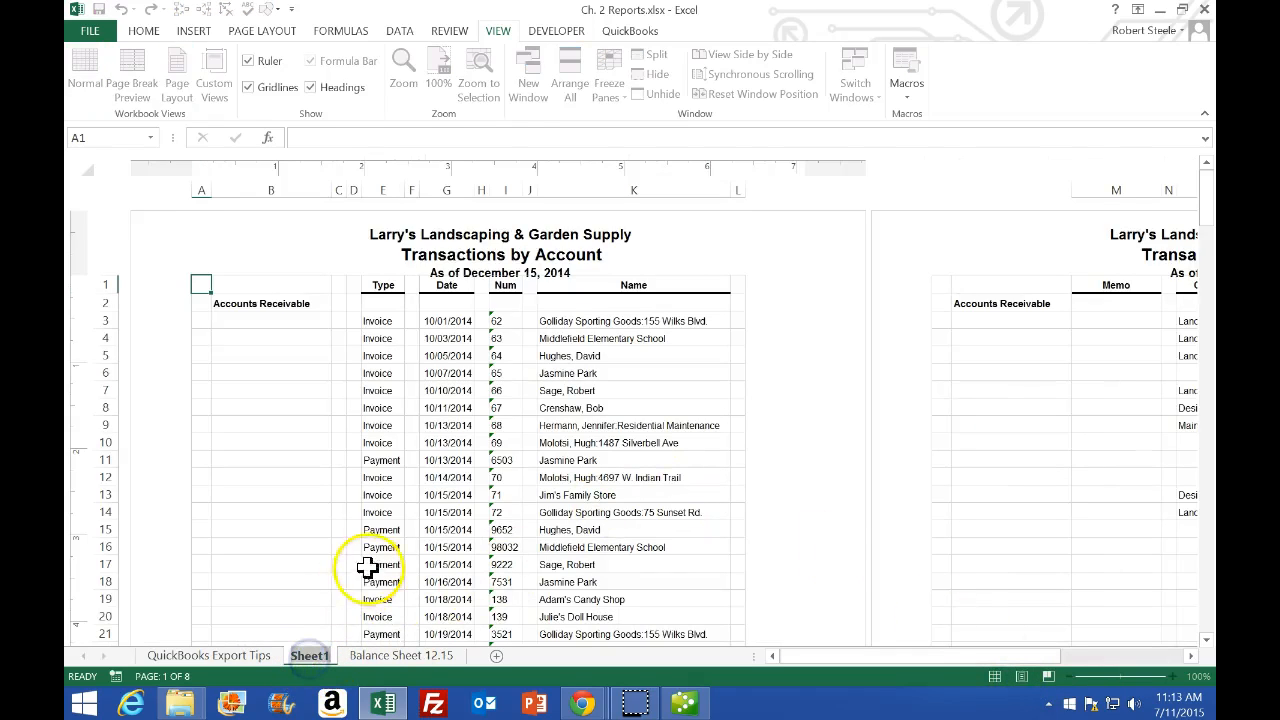
type("Tra")
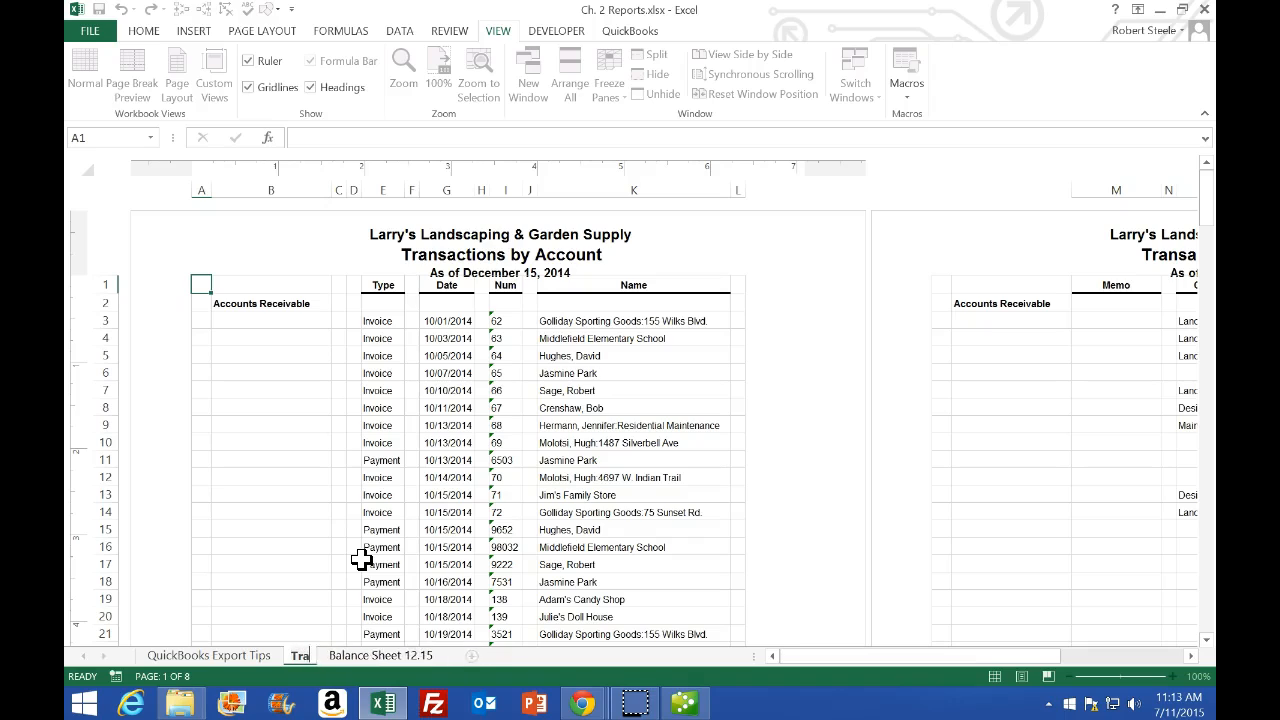
type("ns By Acc AR")
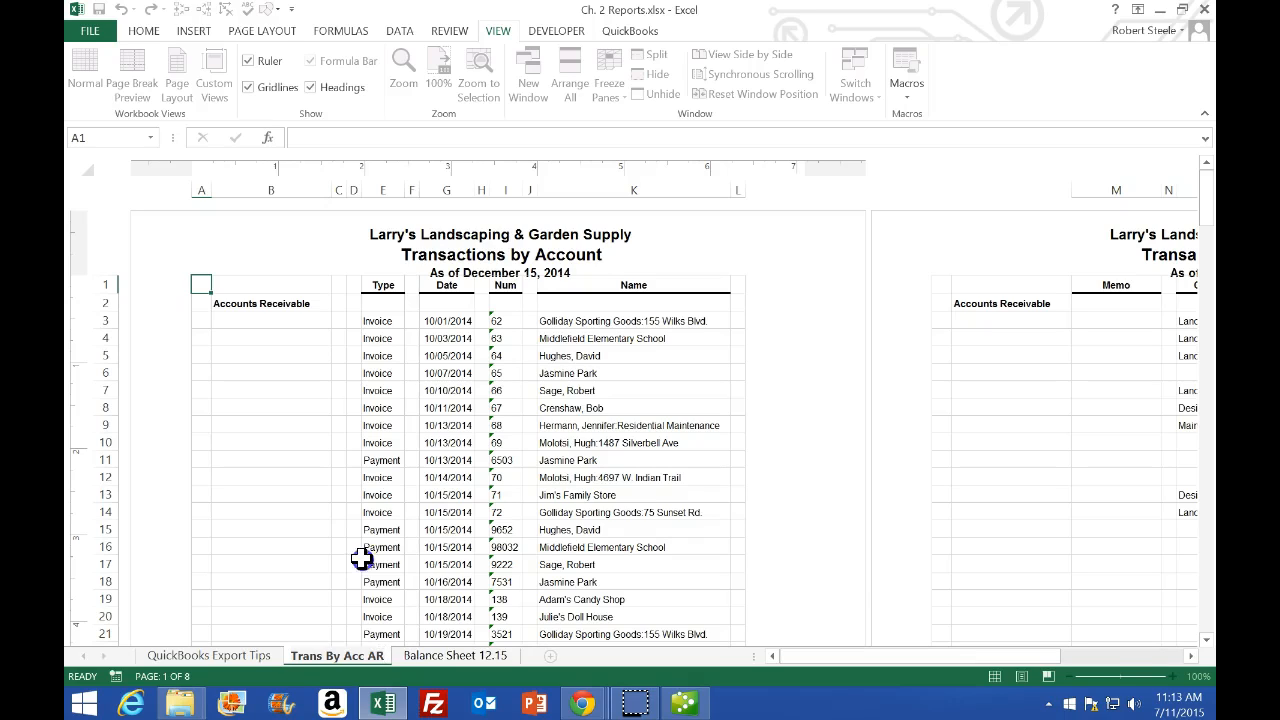
left_click(361, 560)
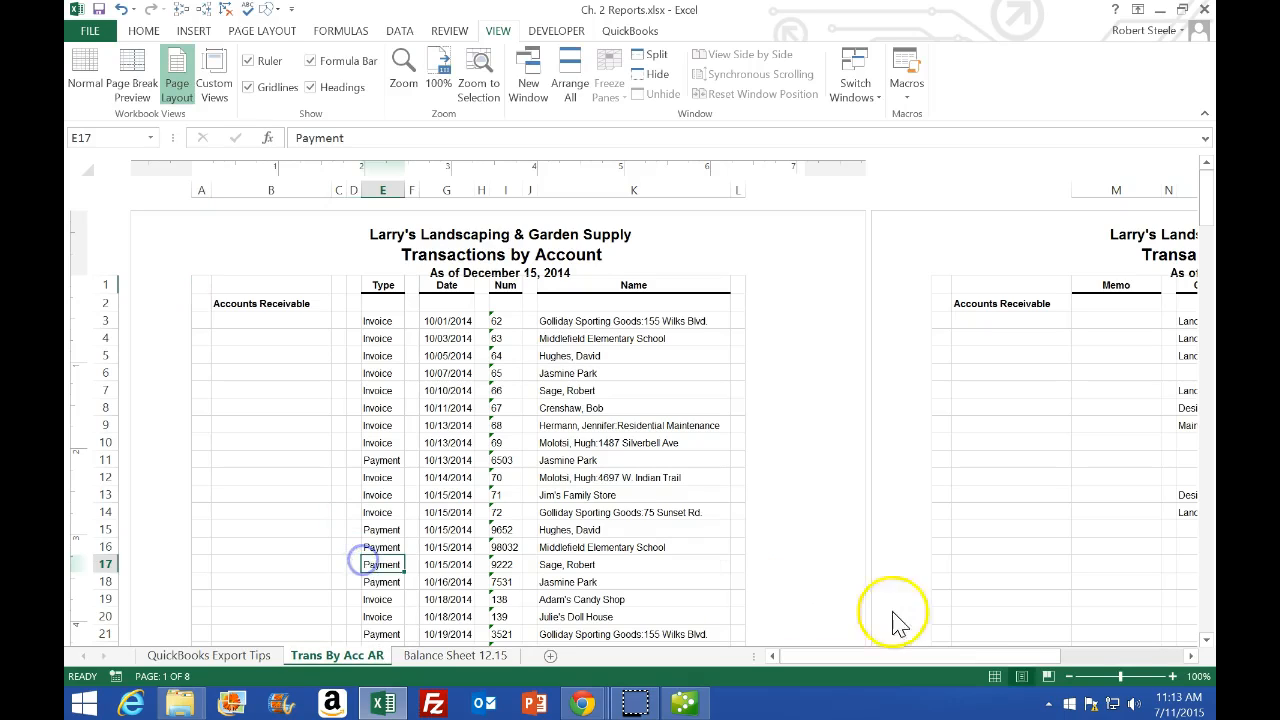
Move the Trans By Acc AR sheet after Balance Sheet 12.15 in Normal view and close the workbook.
left_click(995, 677)
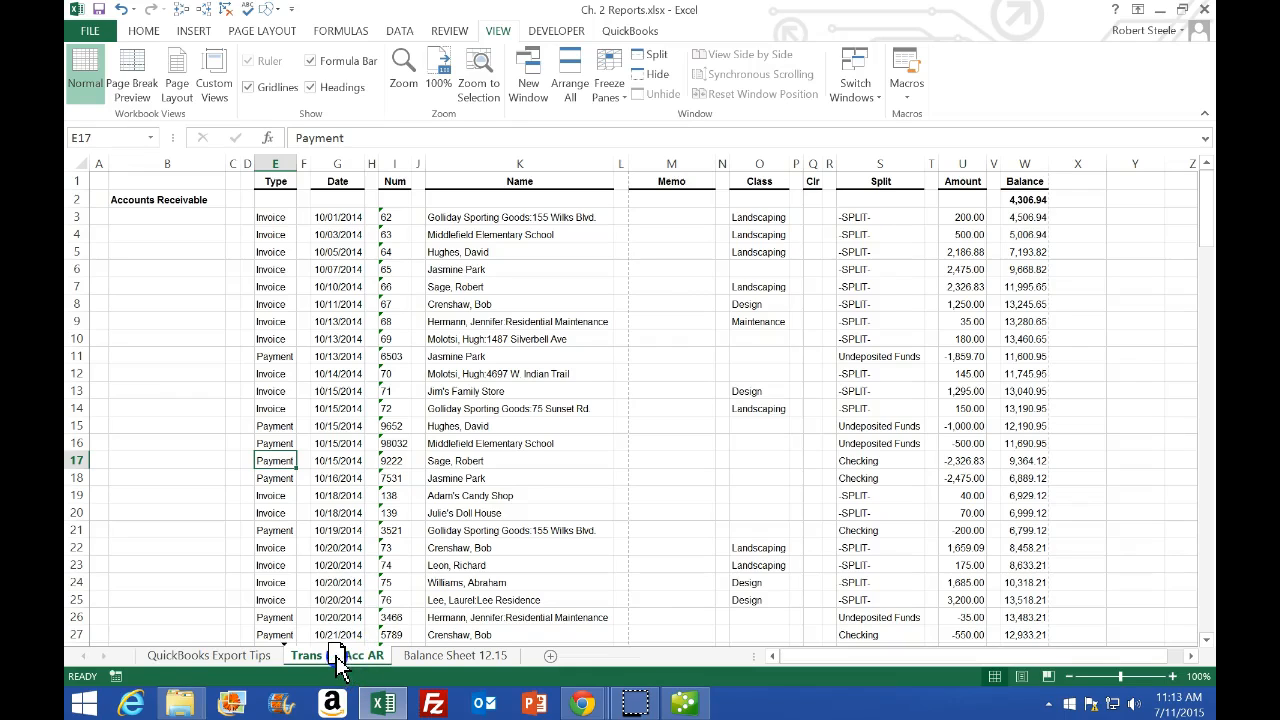
left_click_drag(340, 660, 540, 672)
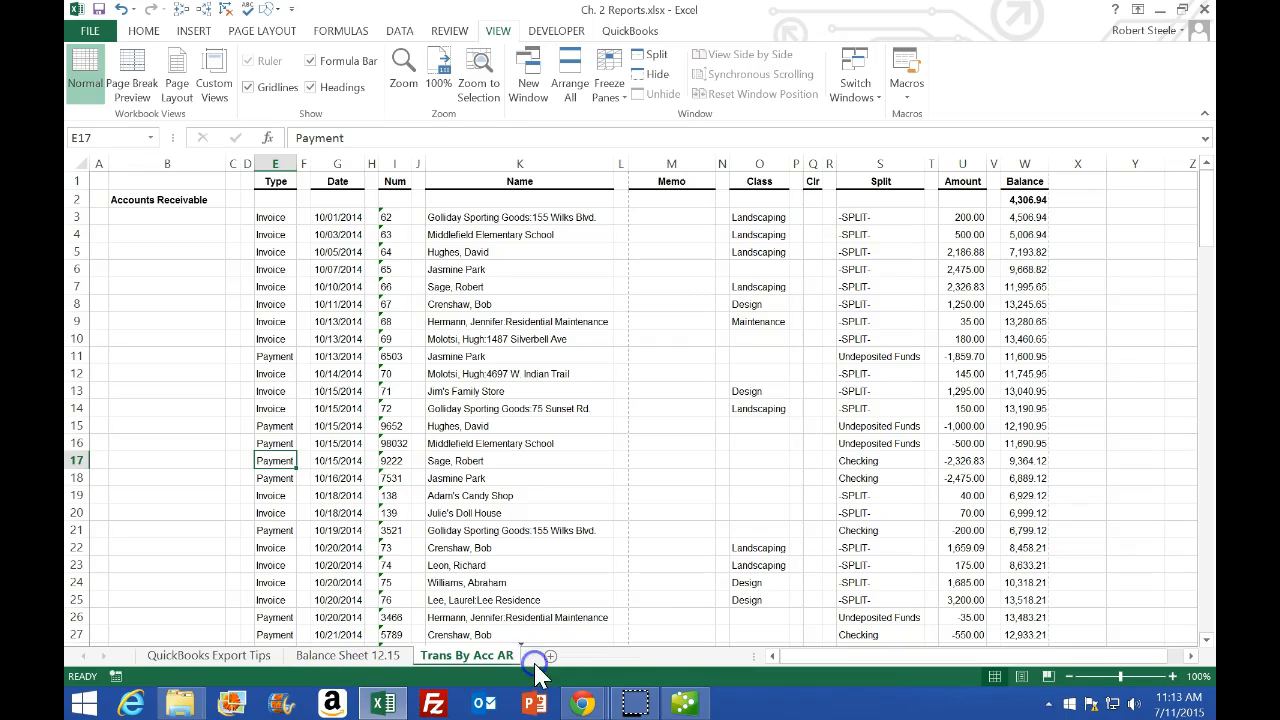
left_click(454, 530)
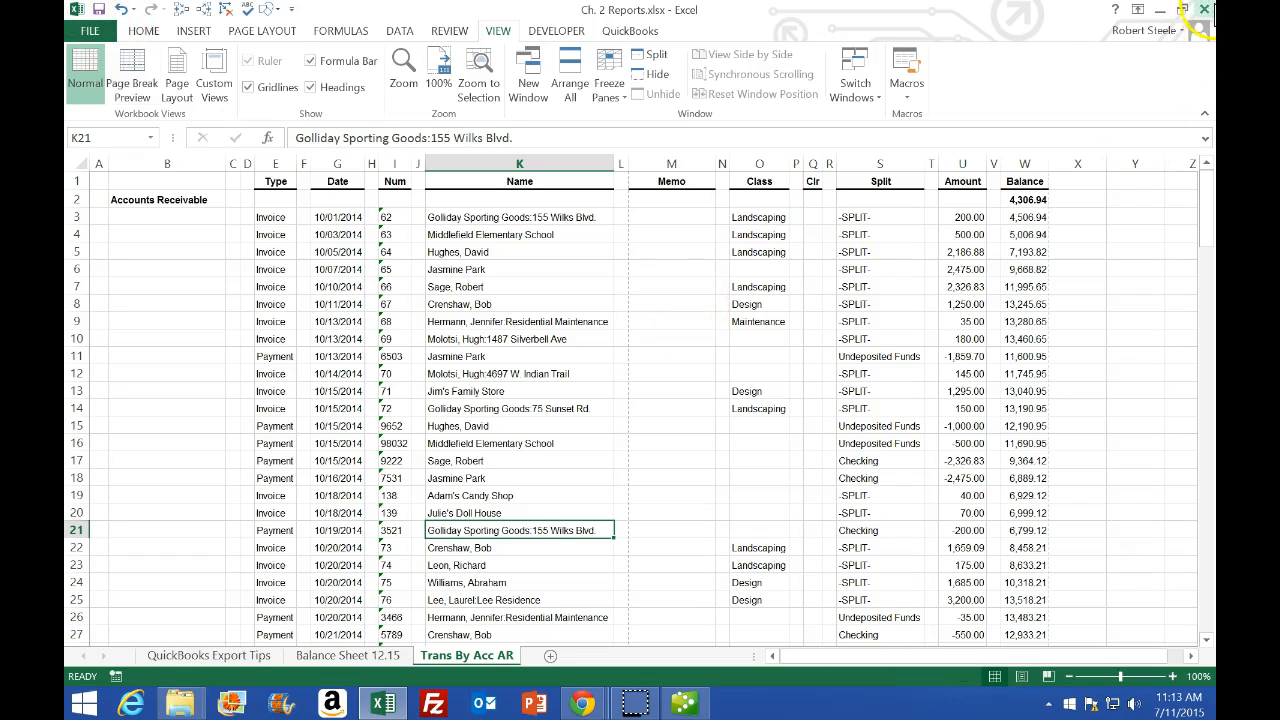
left_click(1205, 9)
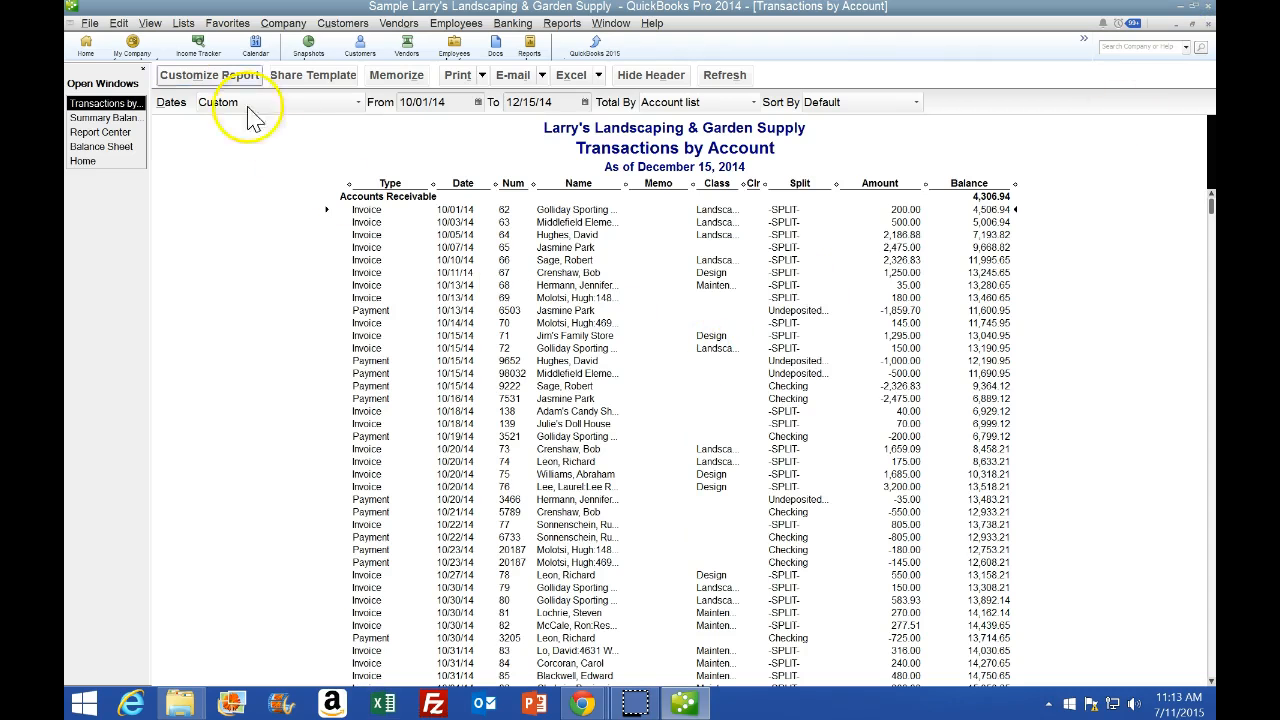
Save the Transactions by Account report as a PDF named "Transaction by Account AR 12.15" in the Week 1 Ch. 2 folder.
left_click(89, 22)
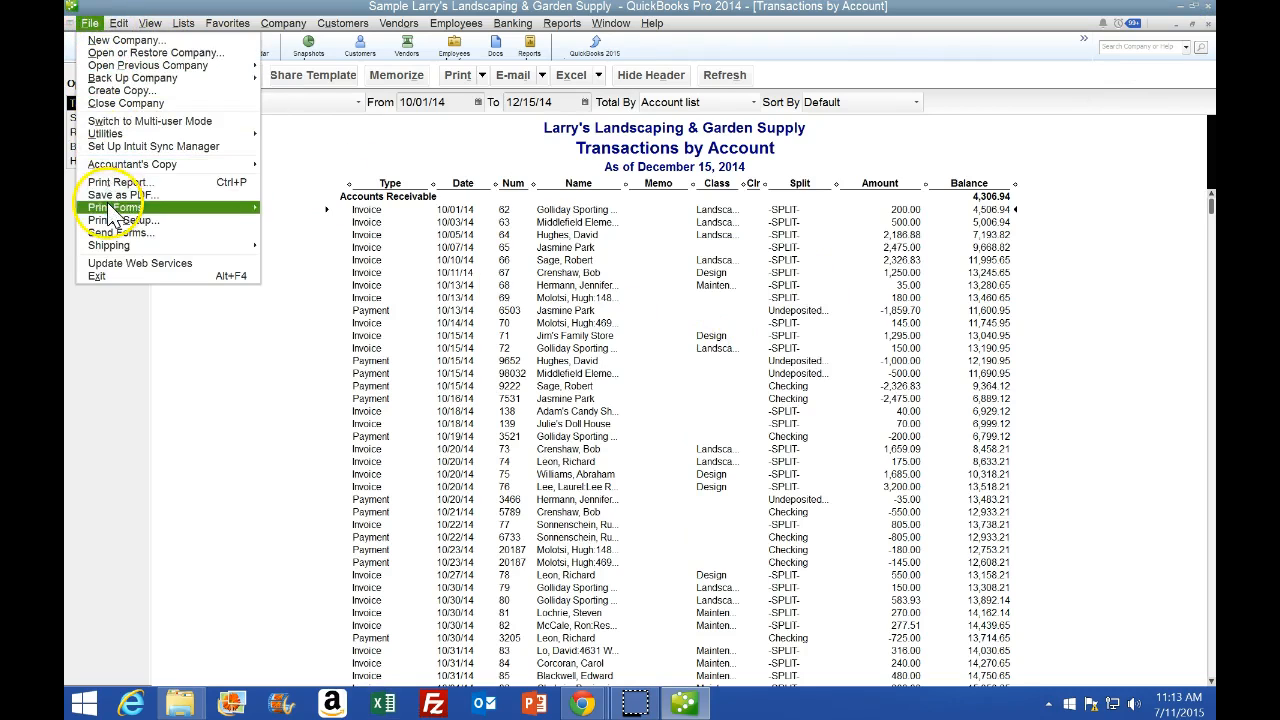
left_click(448, 221)
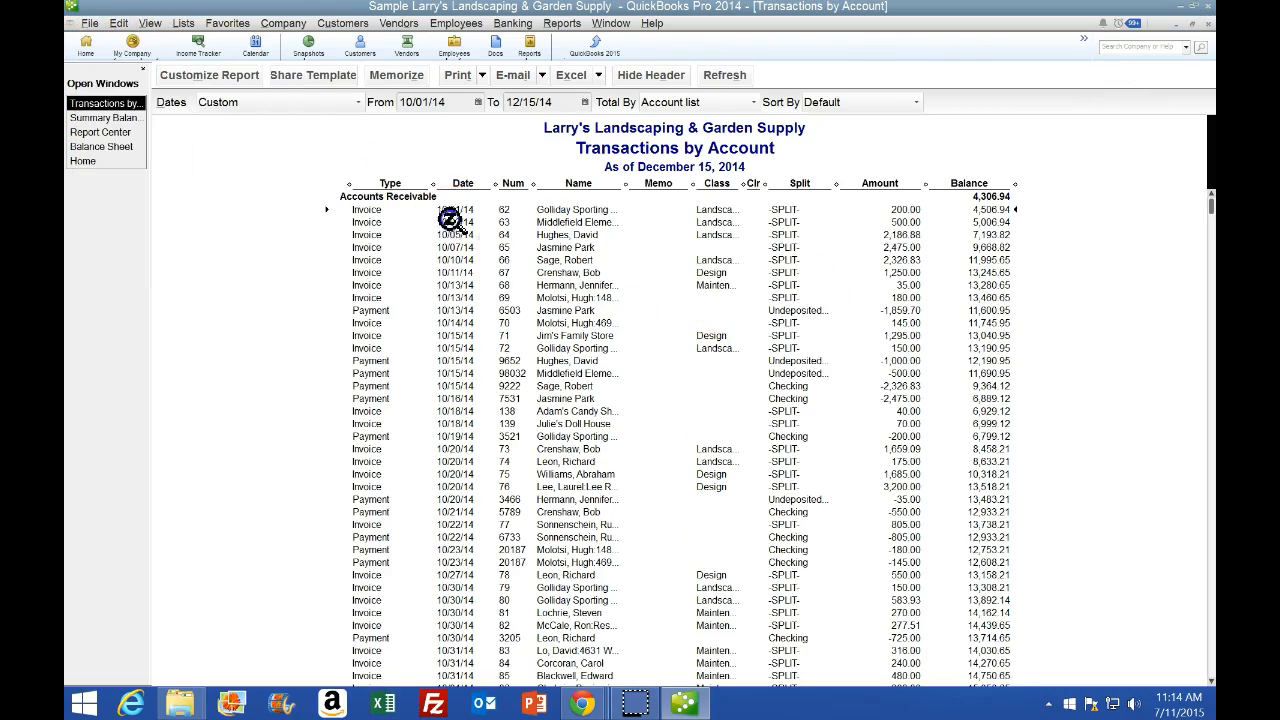
left_click(89, 22)
left_click(118, 205)
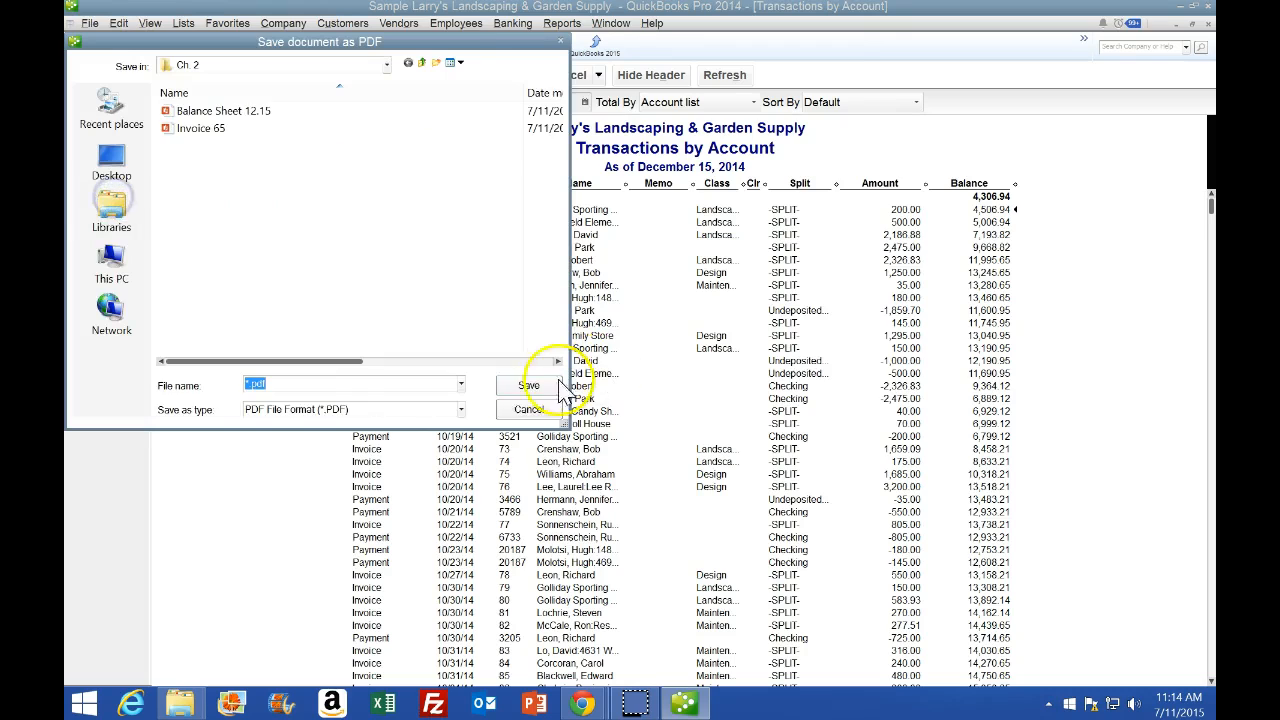
left_click(386, 64)
left_click(357, 372)
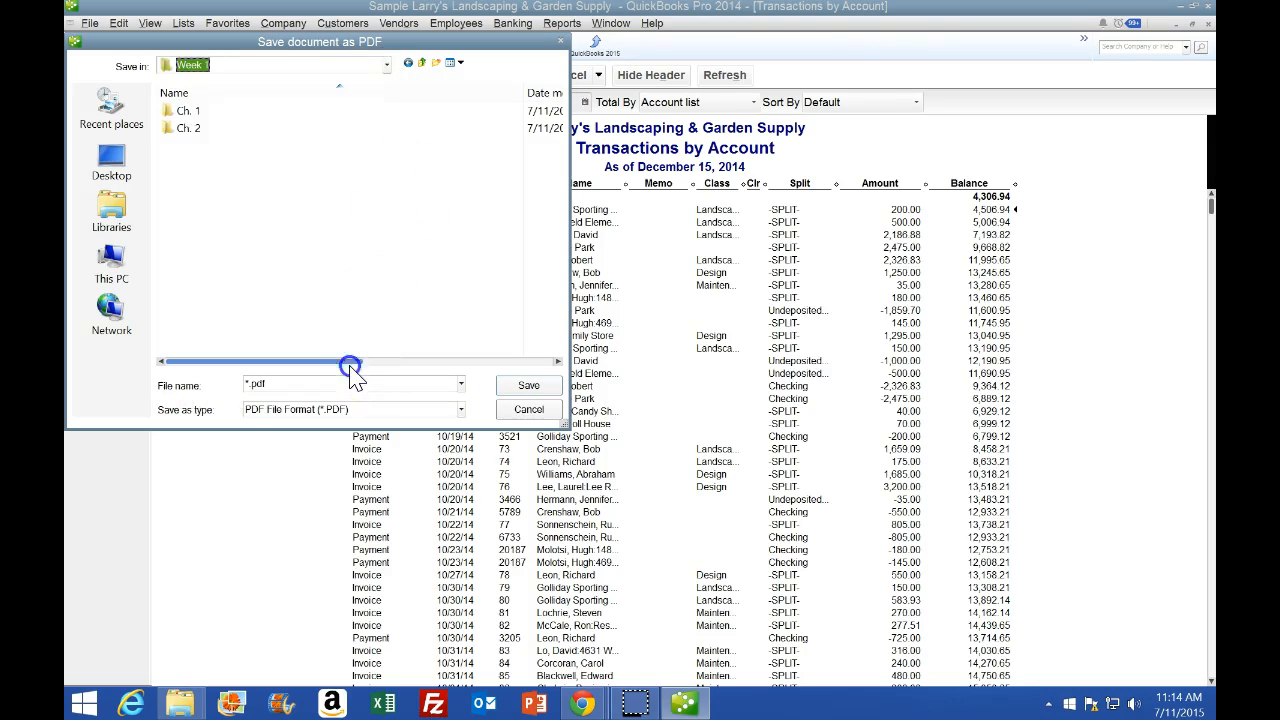
double_click(190, 128)
double_click(255, 384)
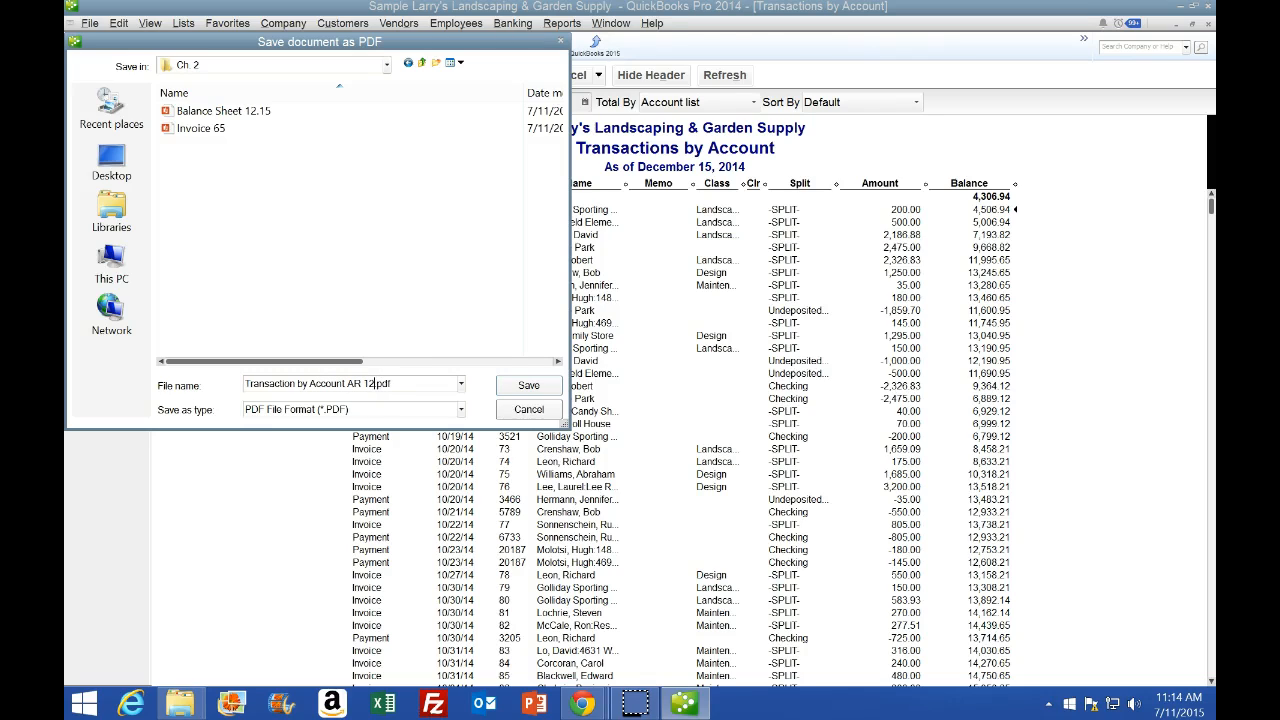
key("Return")
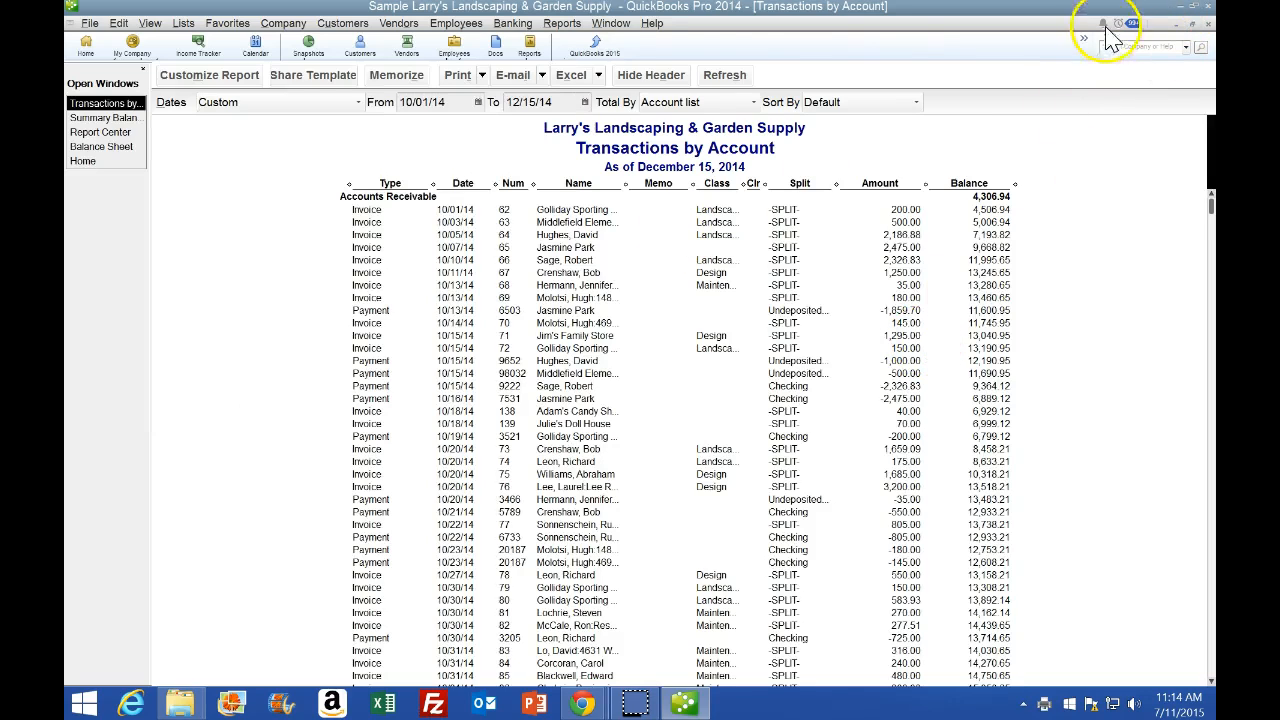
Check the saved files in the desktop QuickBooks folder under Week 1, Ch. 2, and close the folder window.
left_click(1177, 8)
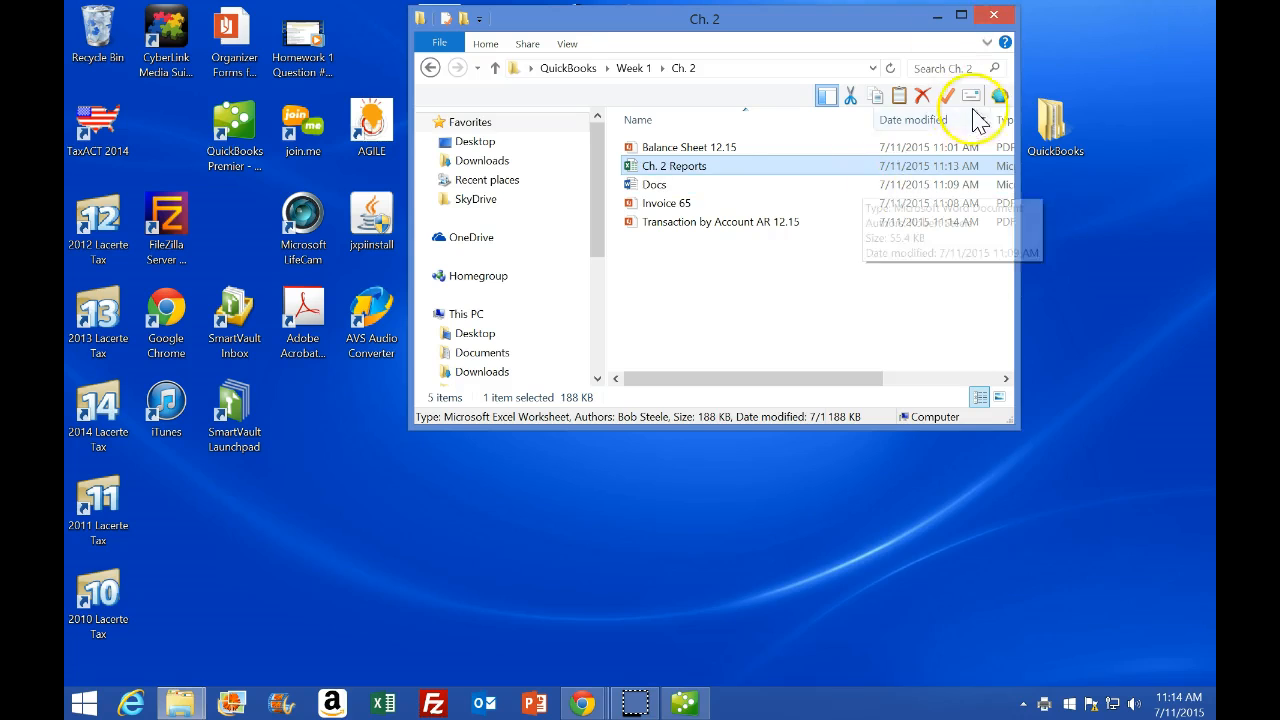
left_click(993, 15)
double_click(1080, 165)
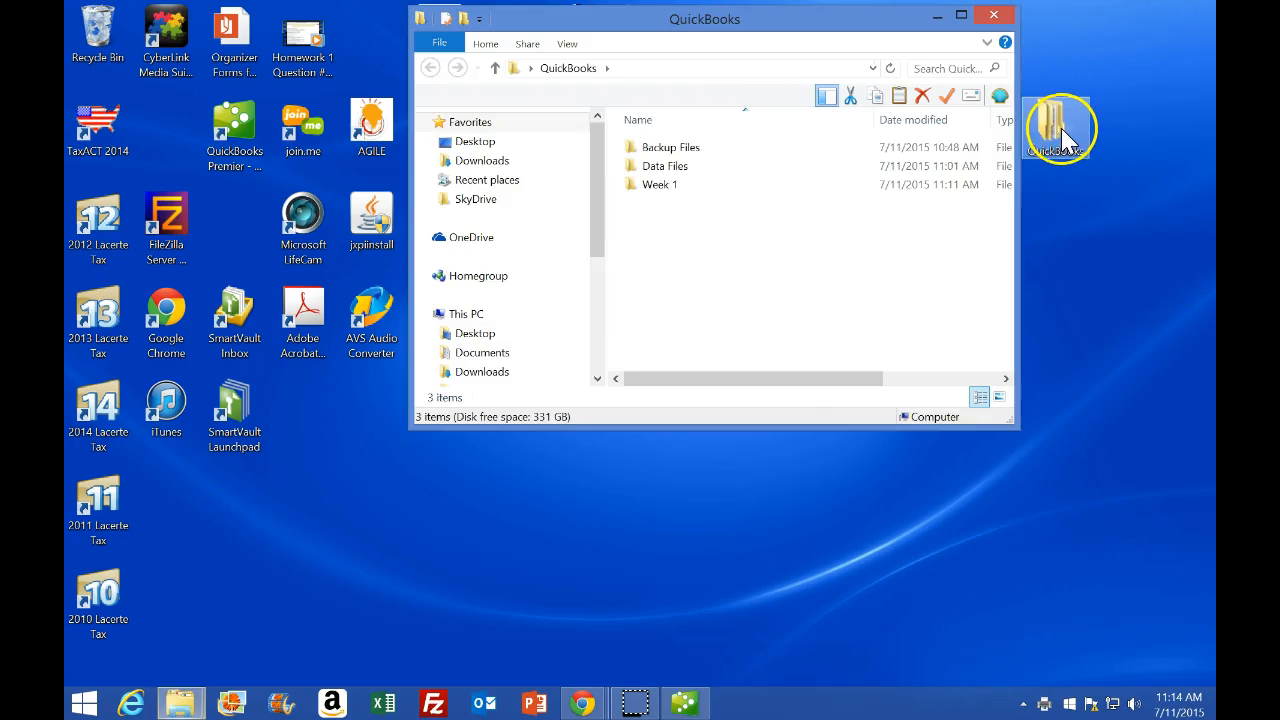
double_click(671, 191)
double_click(668, 165)
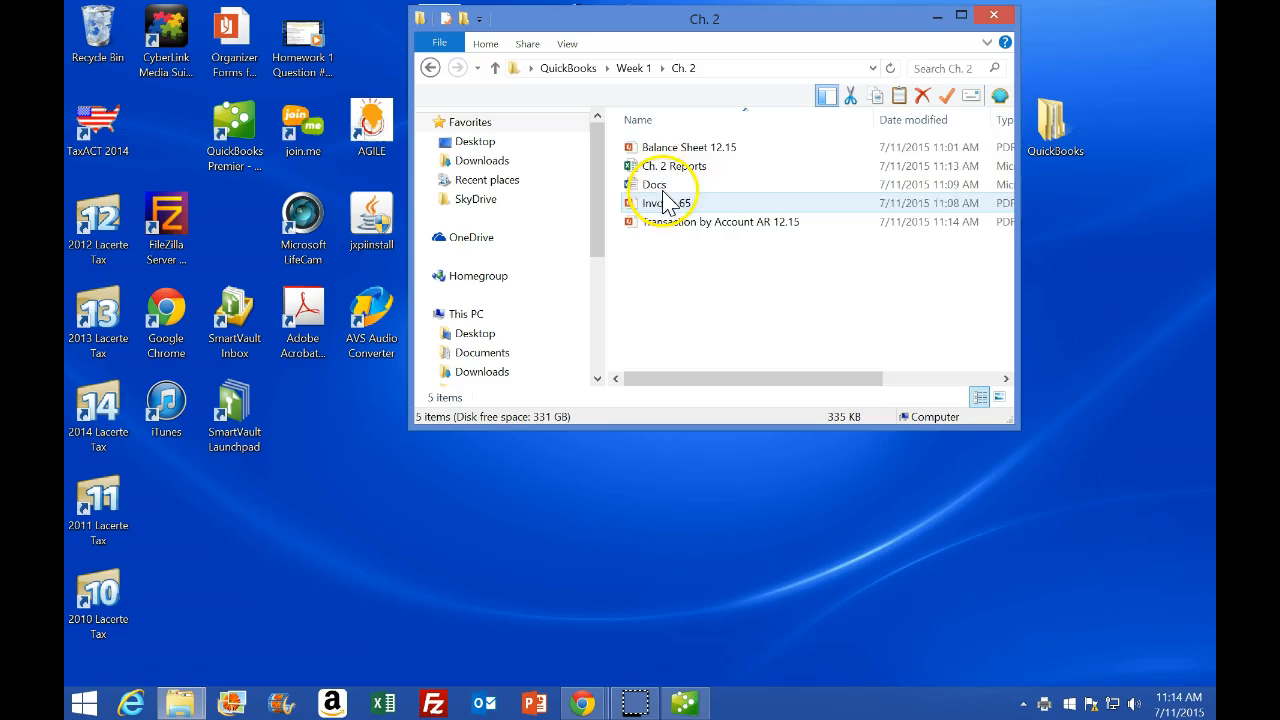
left_click(990, 22)
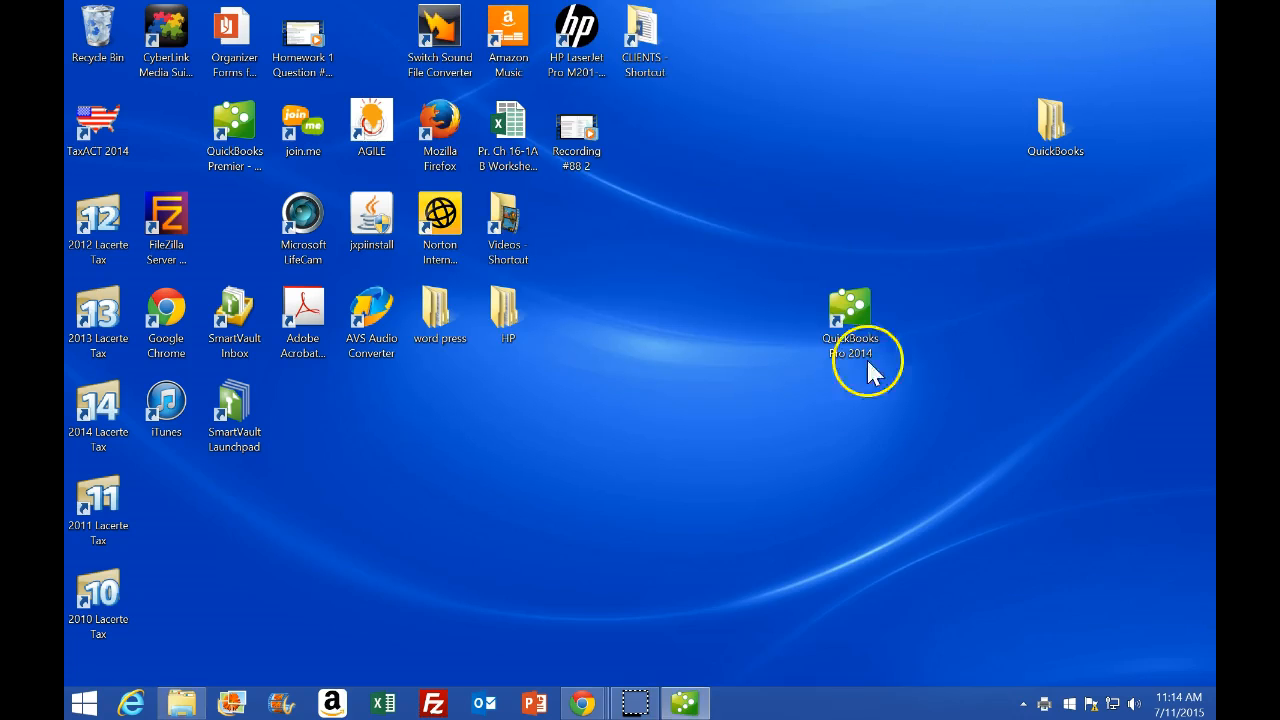
Switch to the CourseSmart textbook in Chrome and read steps 5 to 8 of the QuickZoom exercise.
left_click(700, 705)
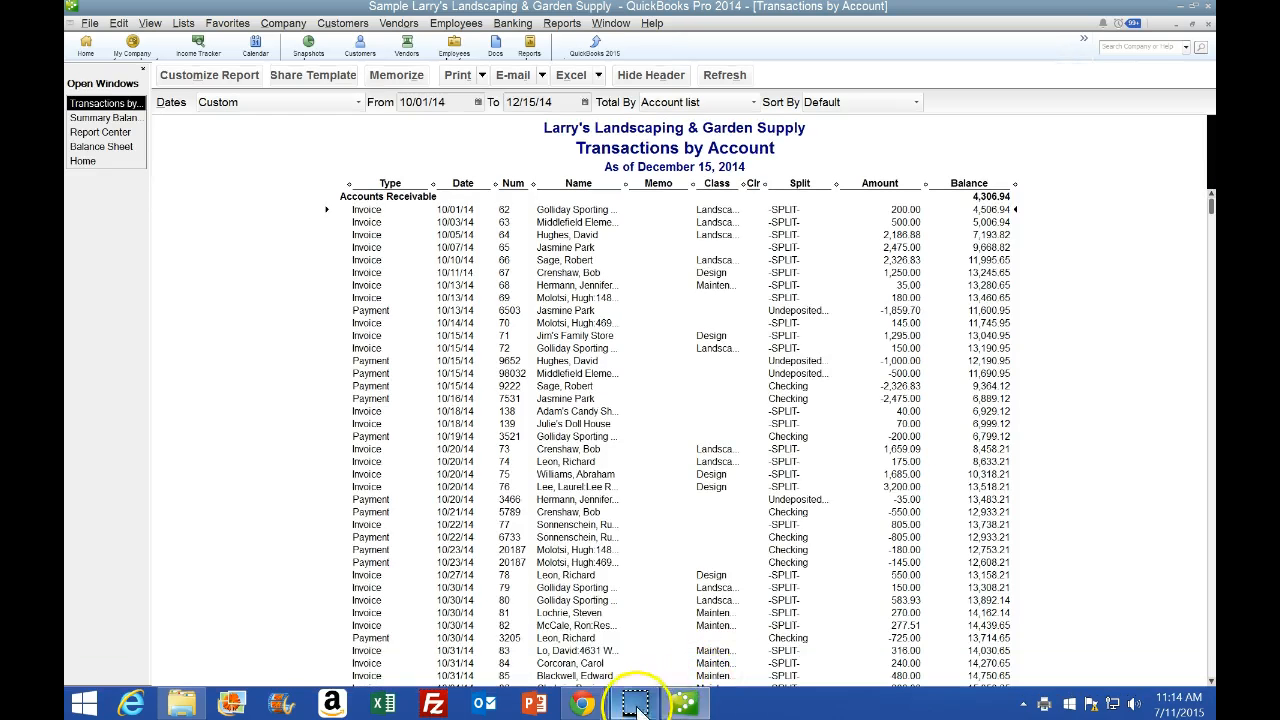
mouse_move(590, 708)
left_click(562, 585)
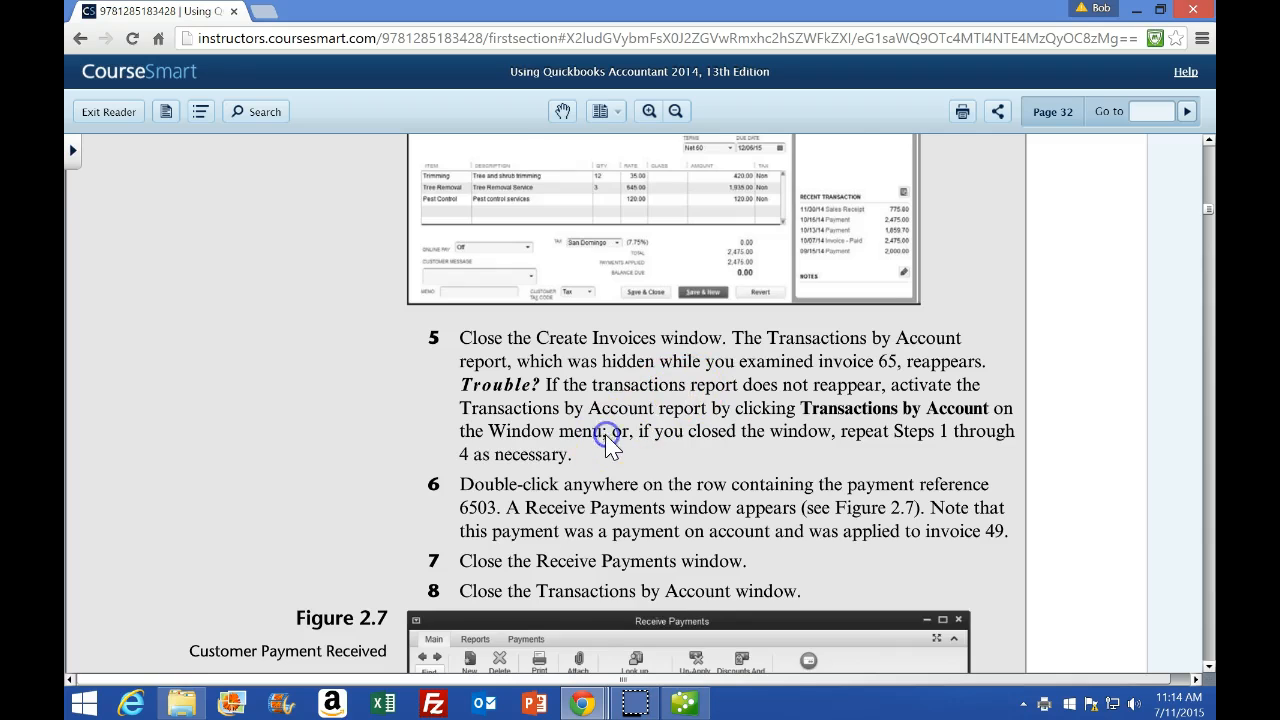
scroll(600, 440, "down", 3)
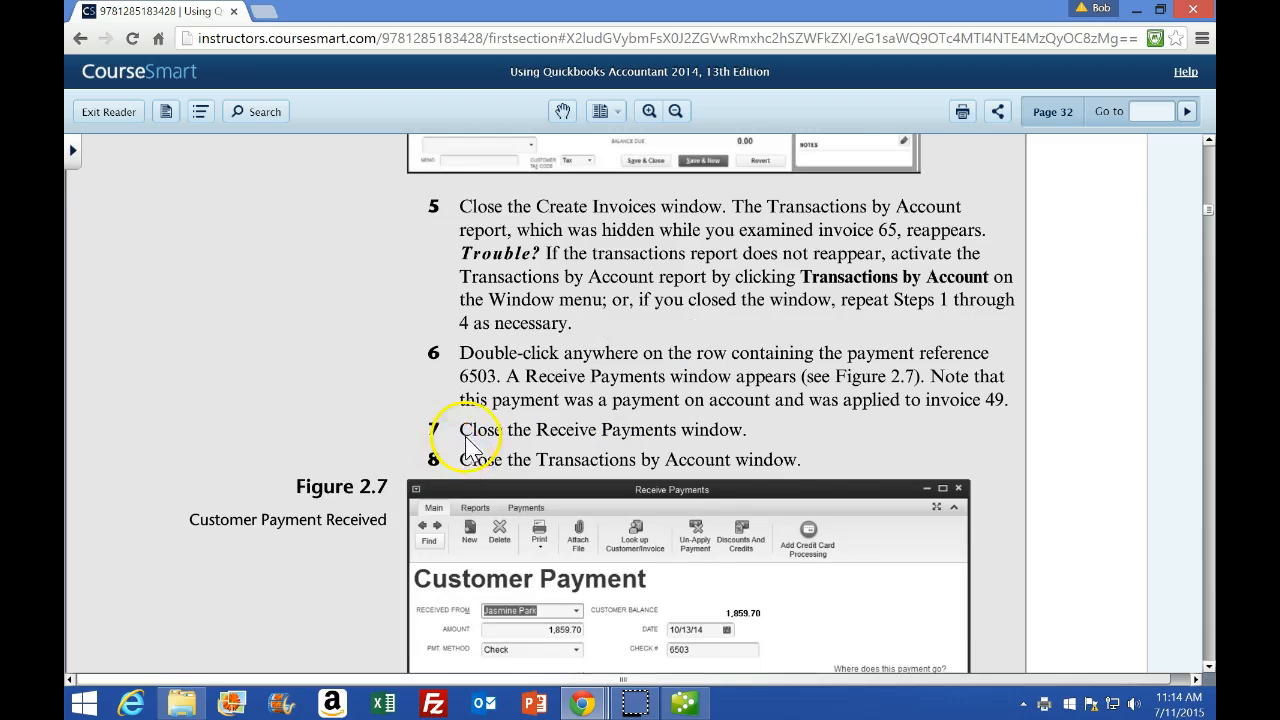
scroll(460, 445, "down", 1)
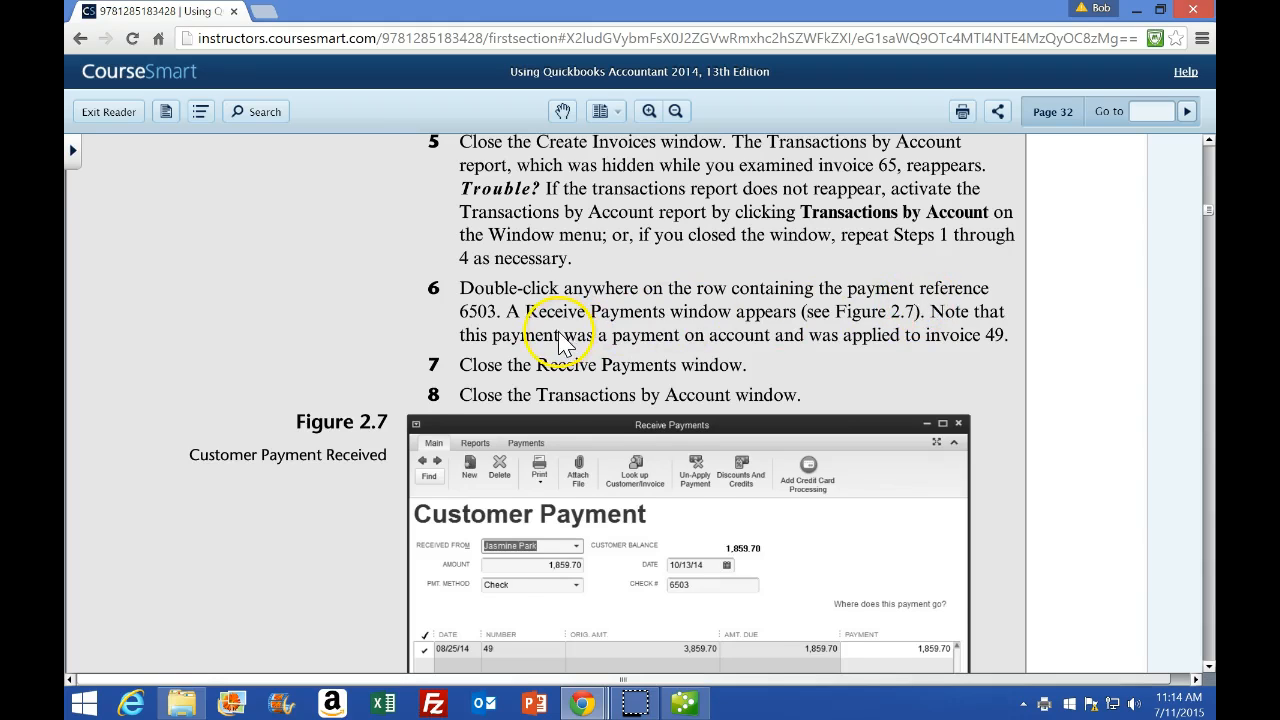
scroll(565, 343, "down", 1)
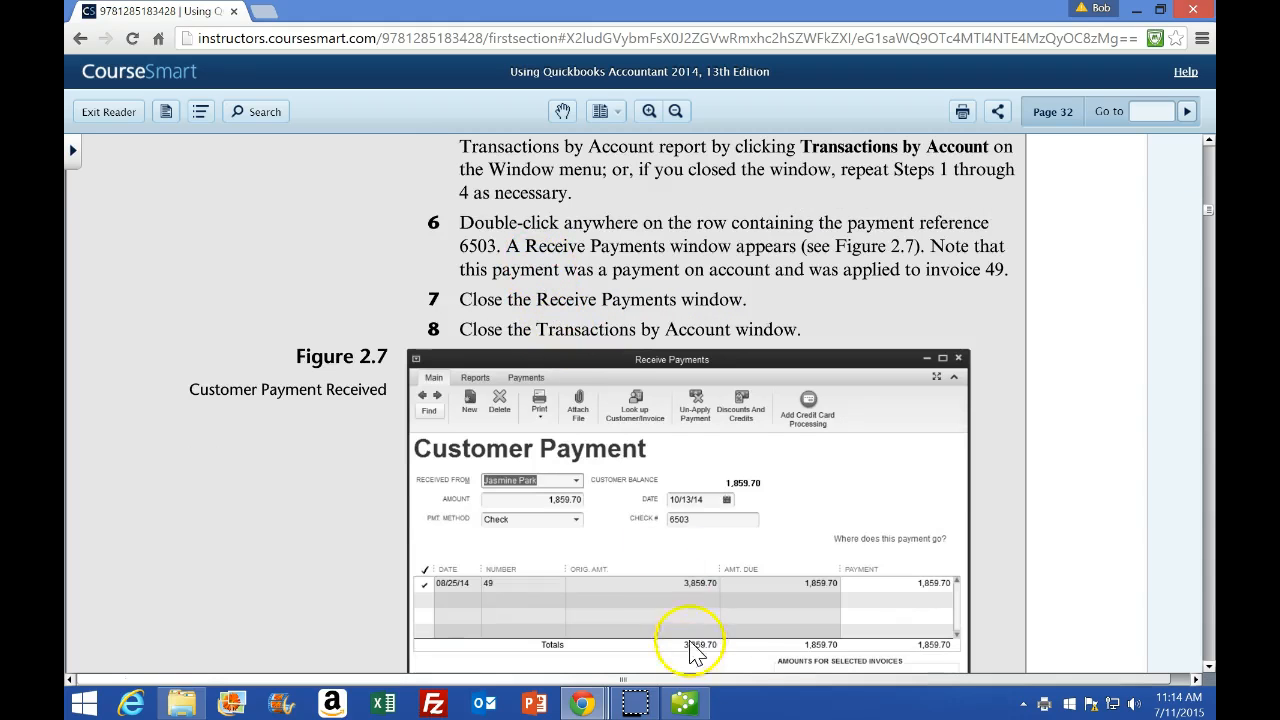
Return to QuickBooks and open the payment with reference 6503 from the Transactions by Account report.
left_click(684, 703)
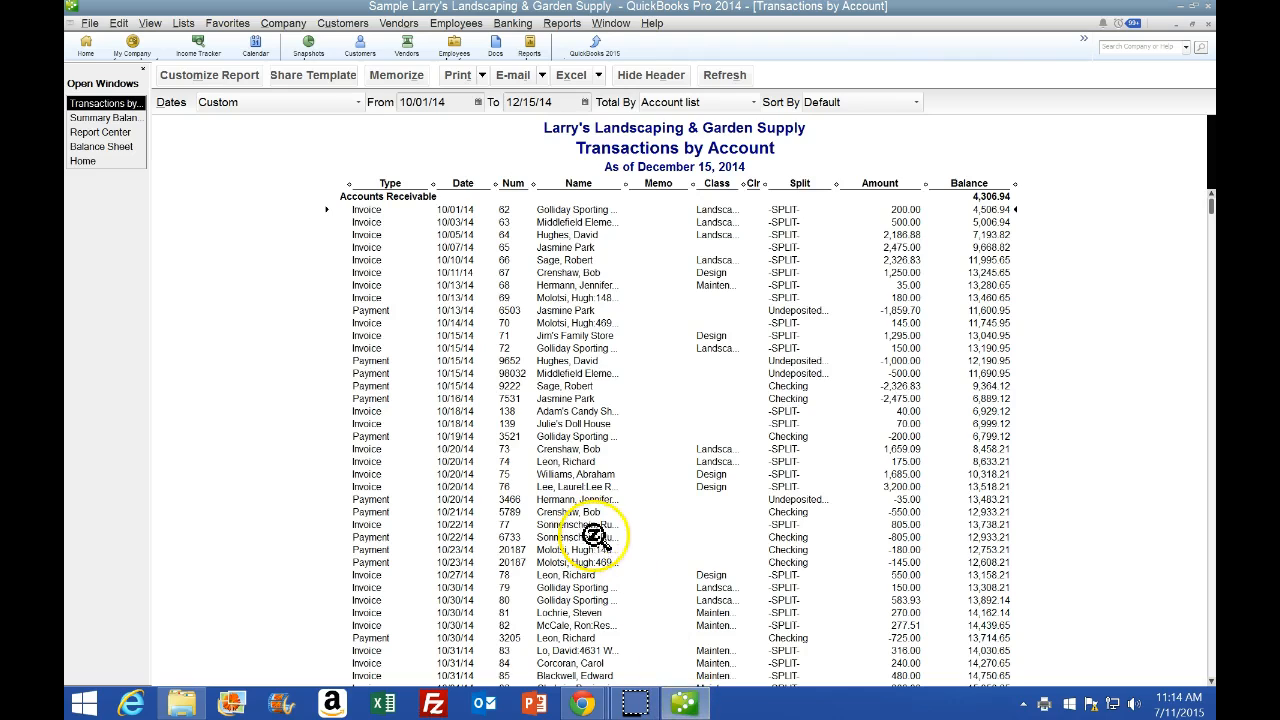
left_click(513, 310)
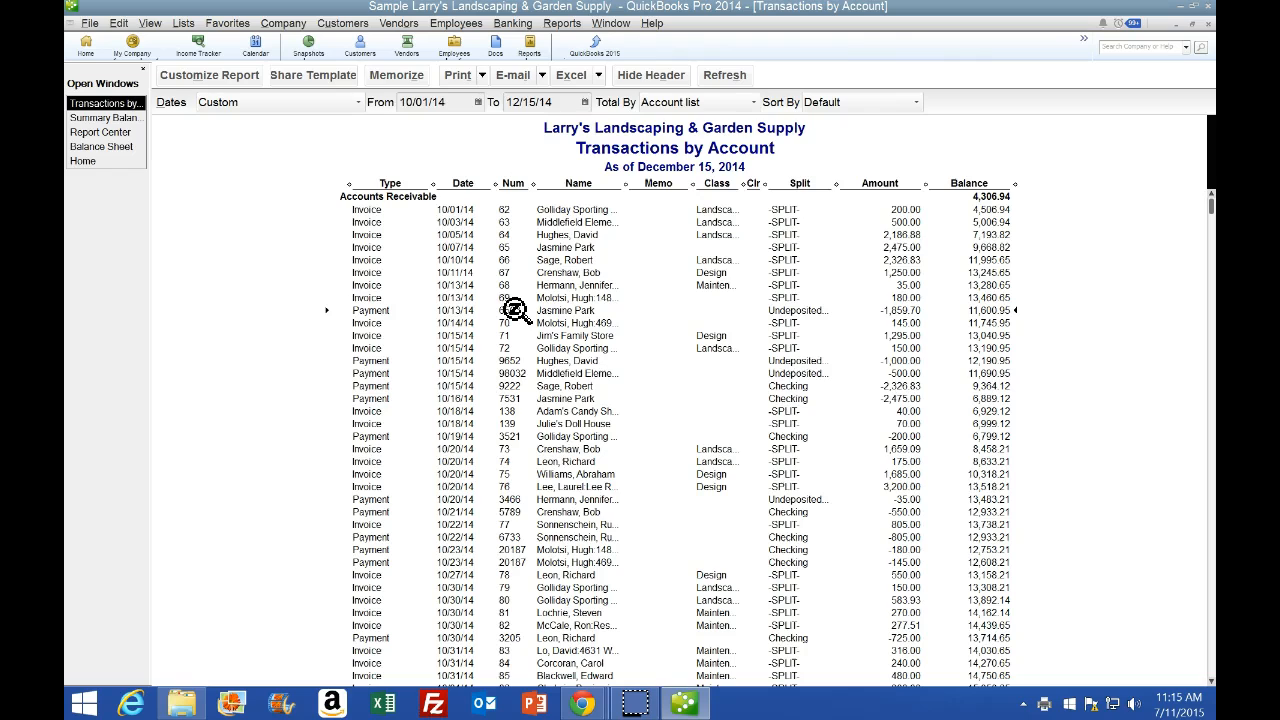
double_click(513, 310)
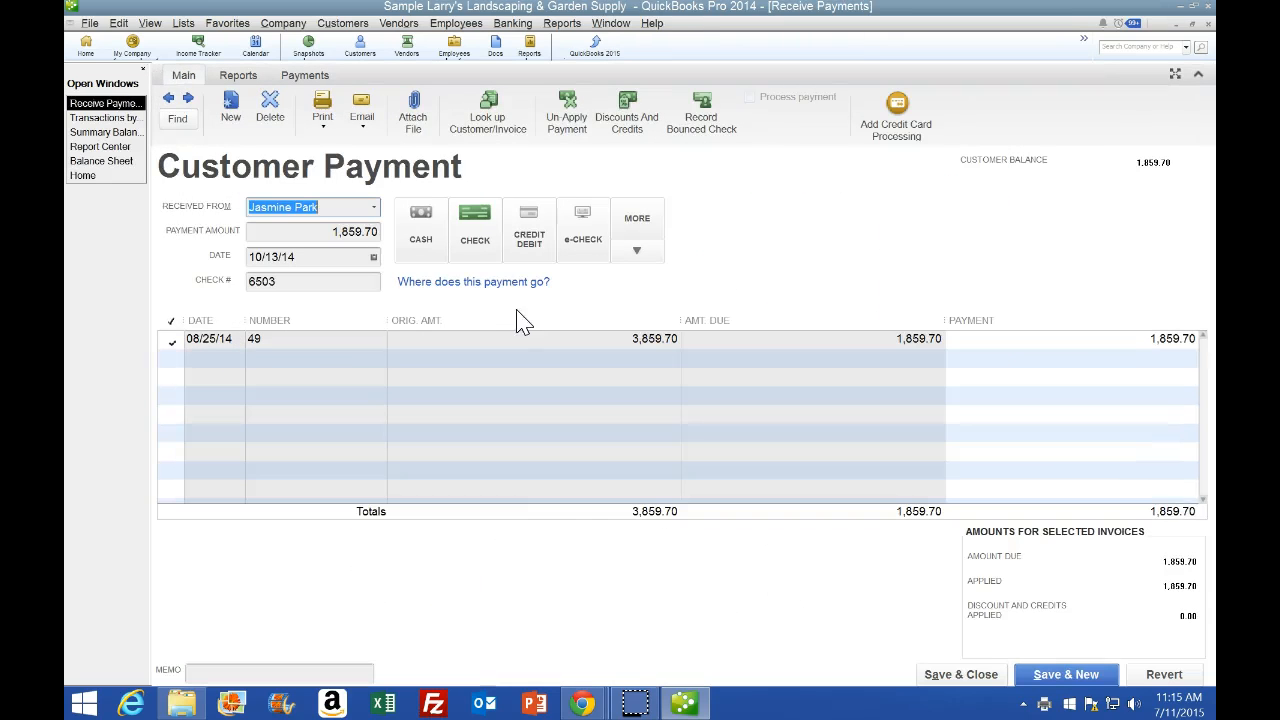
Compare the open customer payment with Figure 2.7 and the remaining exercise steps in the textbook, returning to QuickBooks.
left_click(684, 703)
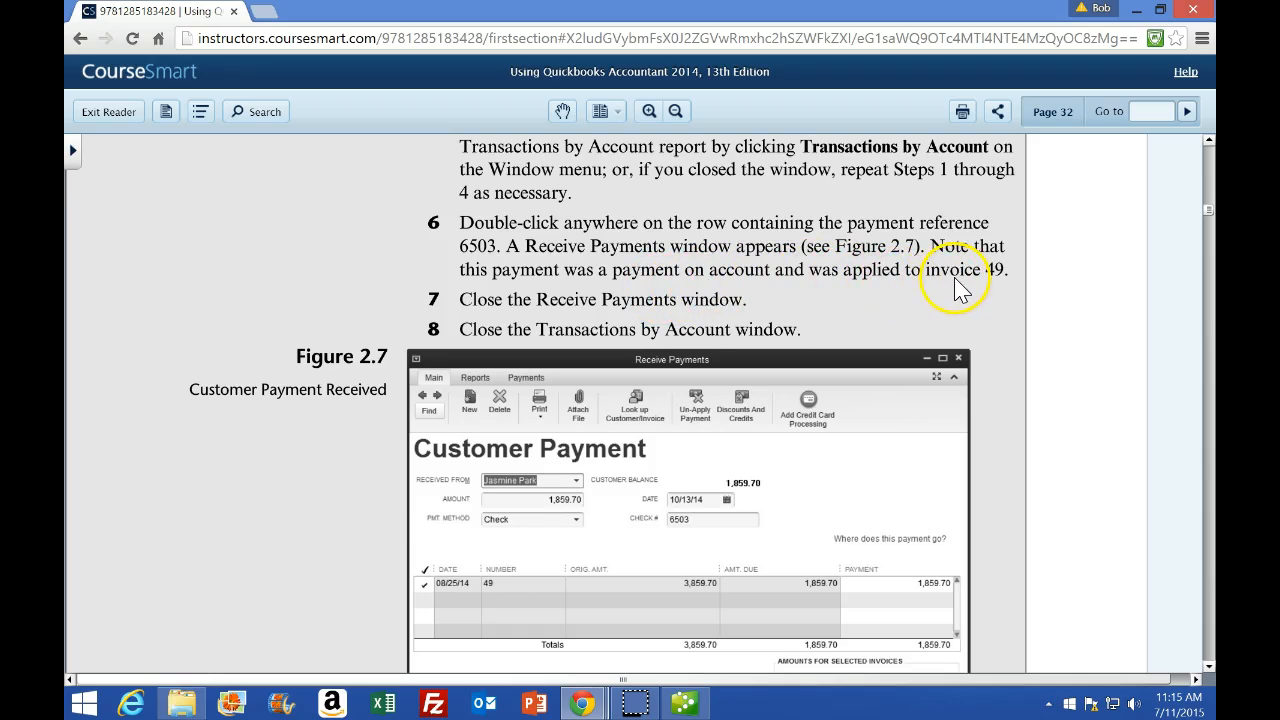
scroll(360, 514, "down", 1)
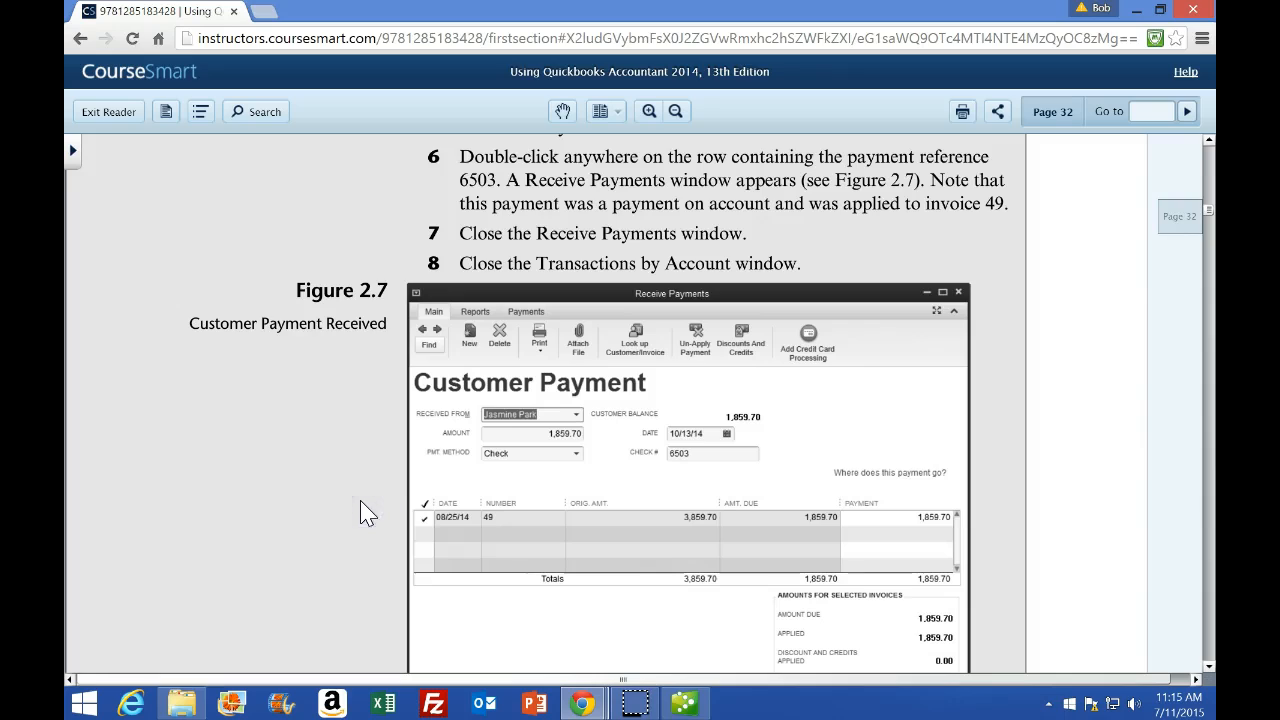
left_click(684, 703)
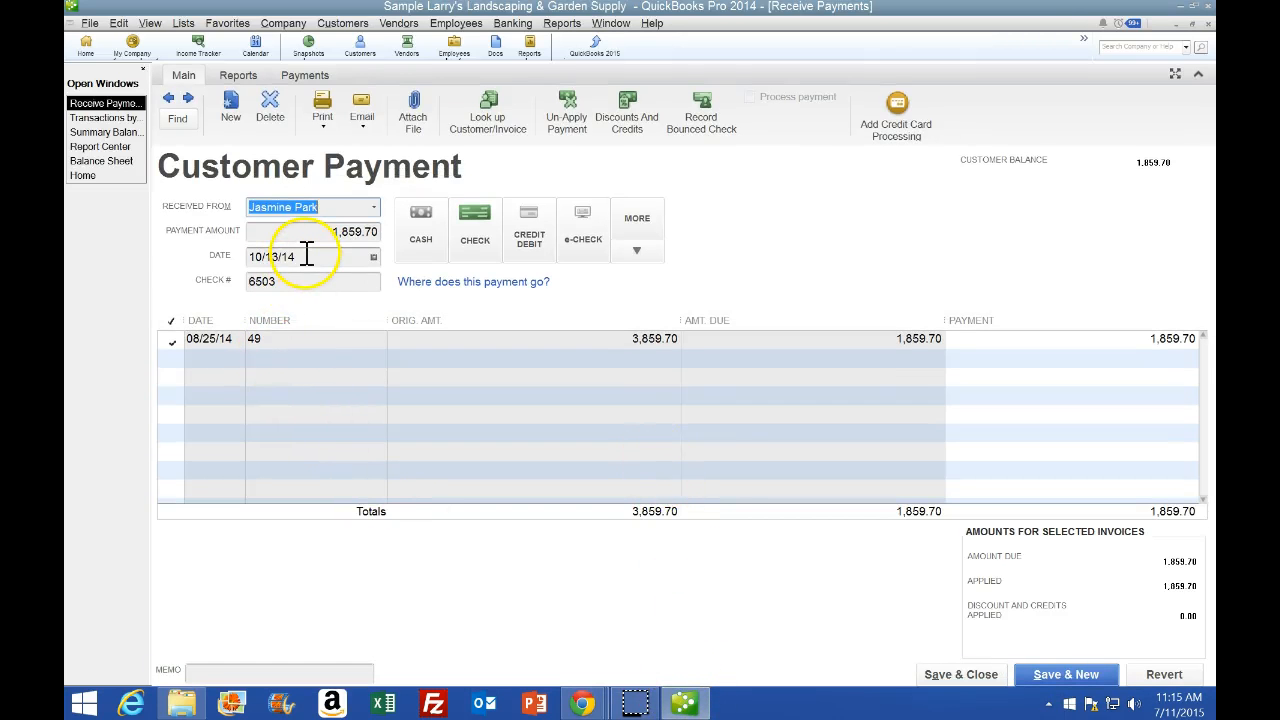
left_click(682, 700)
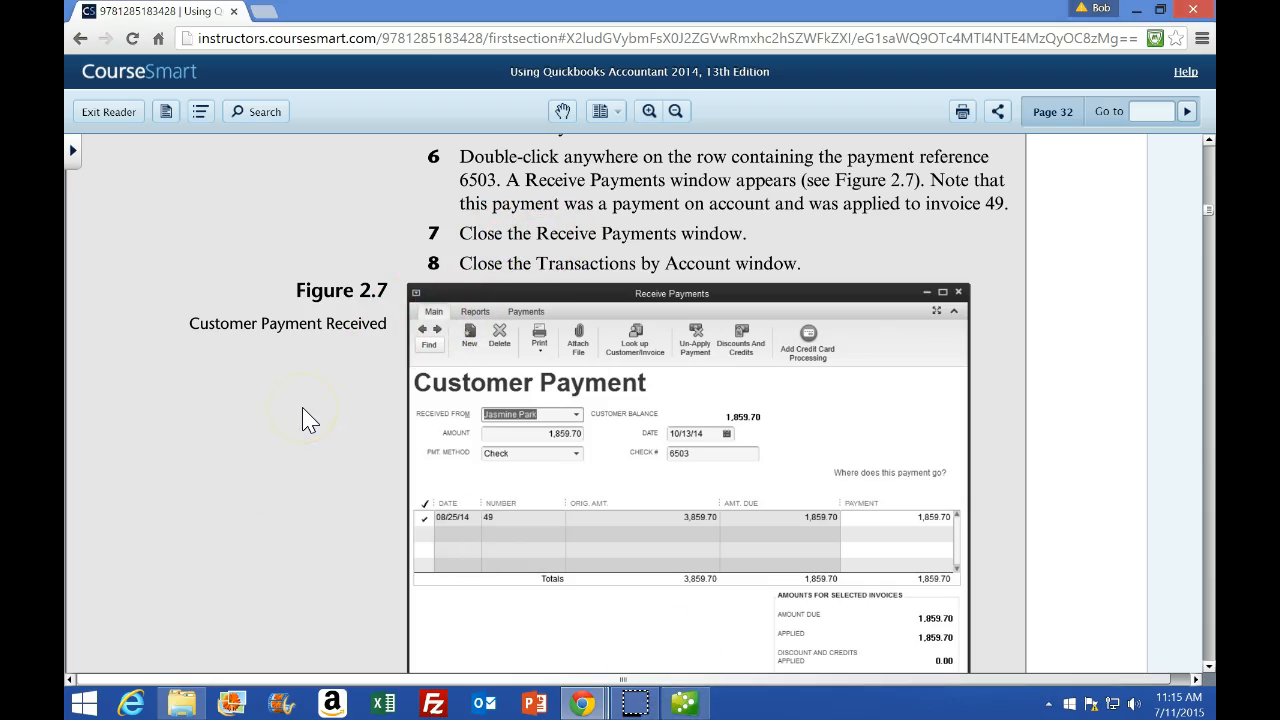
scroll(306, 420, "down", 3)
left_click(684, 700)
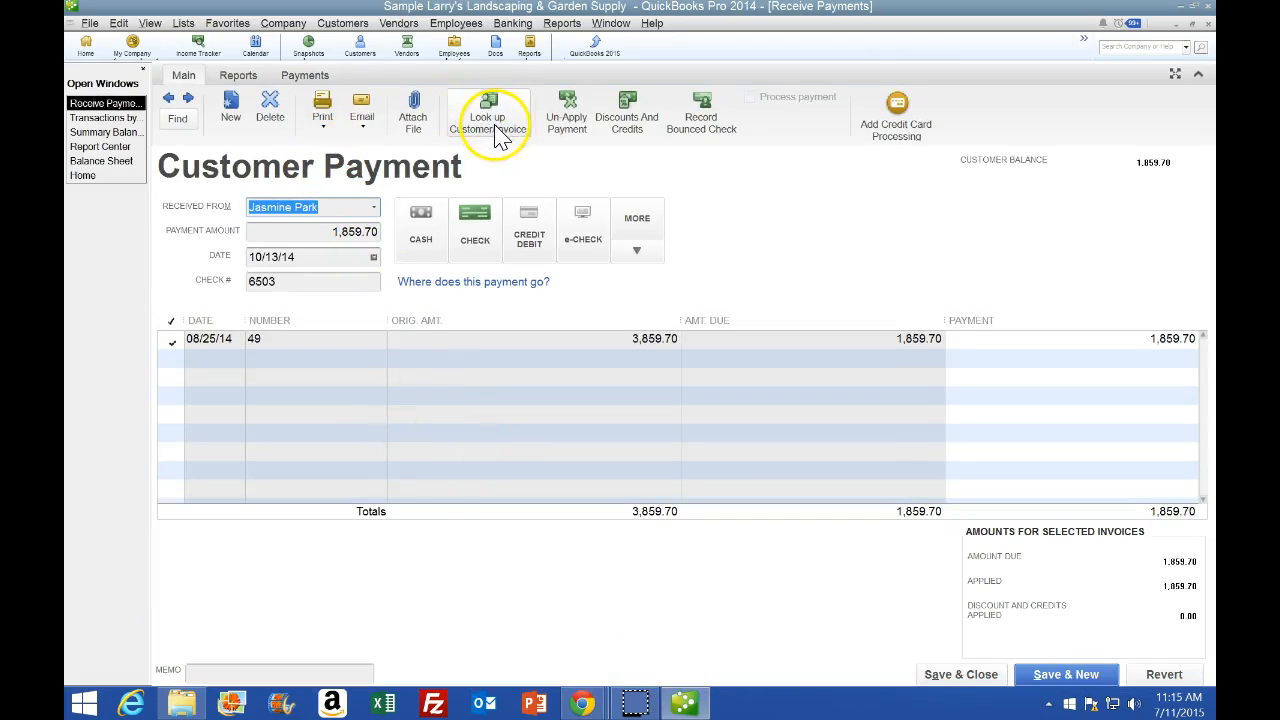
Print the customer payment to the CutePDF Writer printer in portrait orientation.
left_click(90, 24)
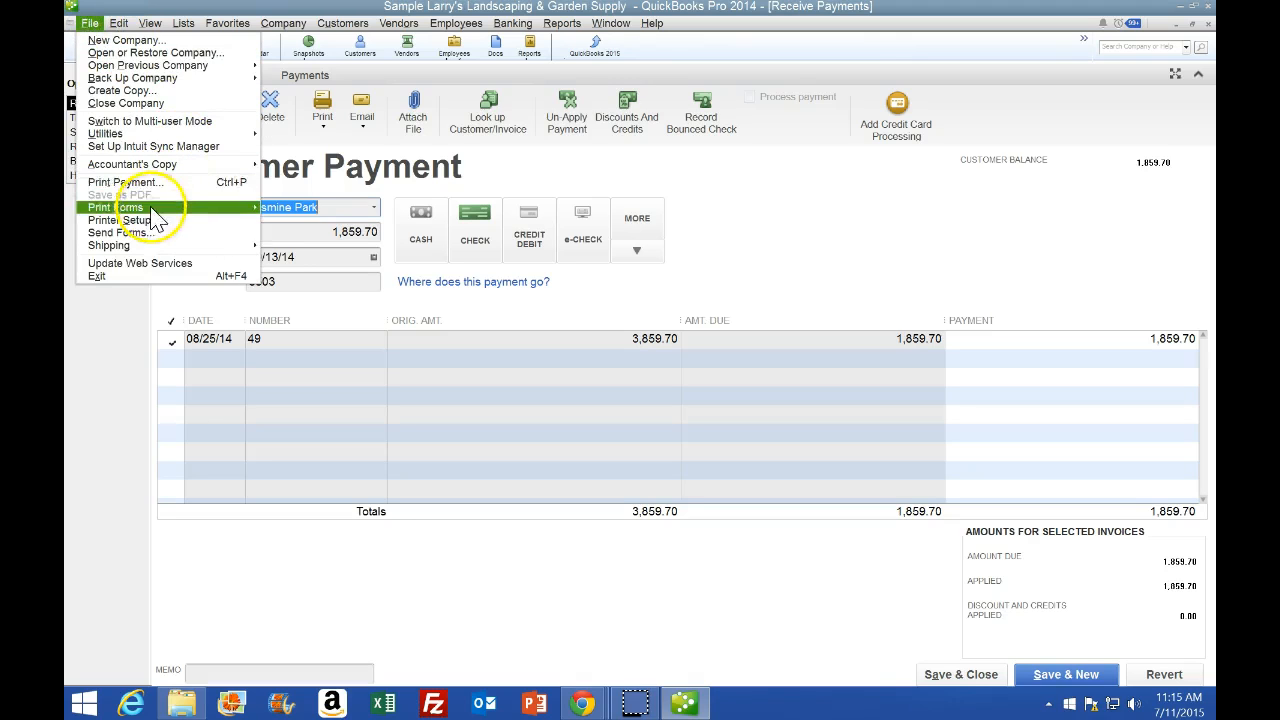
left_click(100, 340)
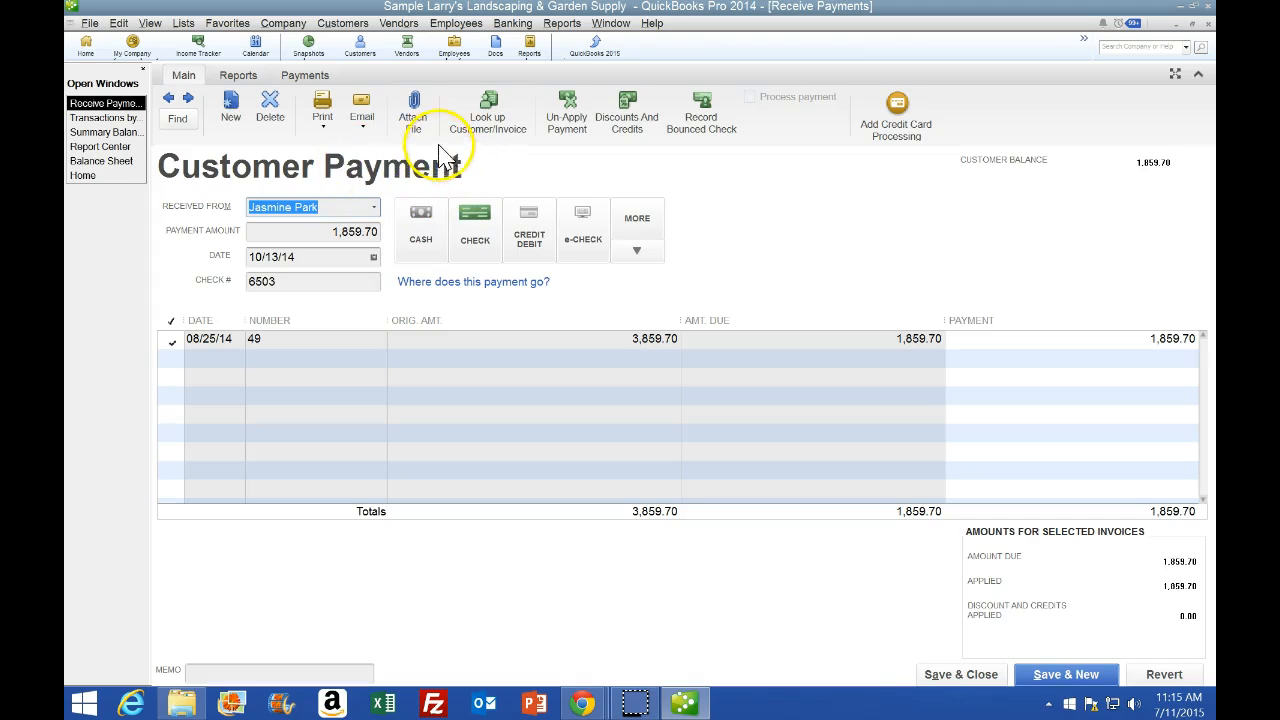
left_click(322, 110)
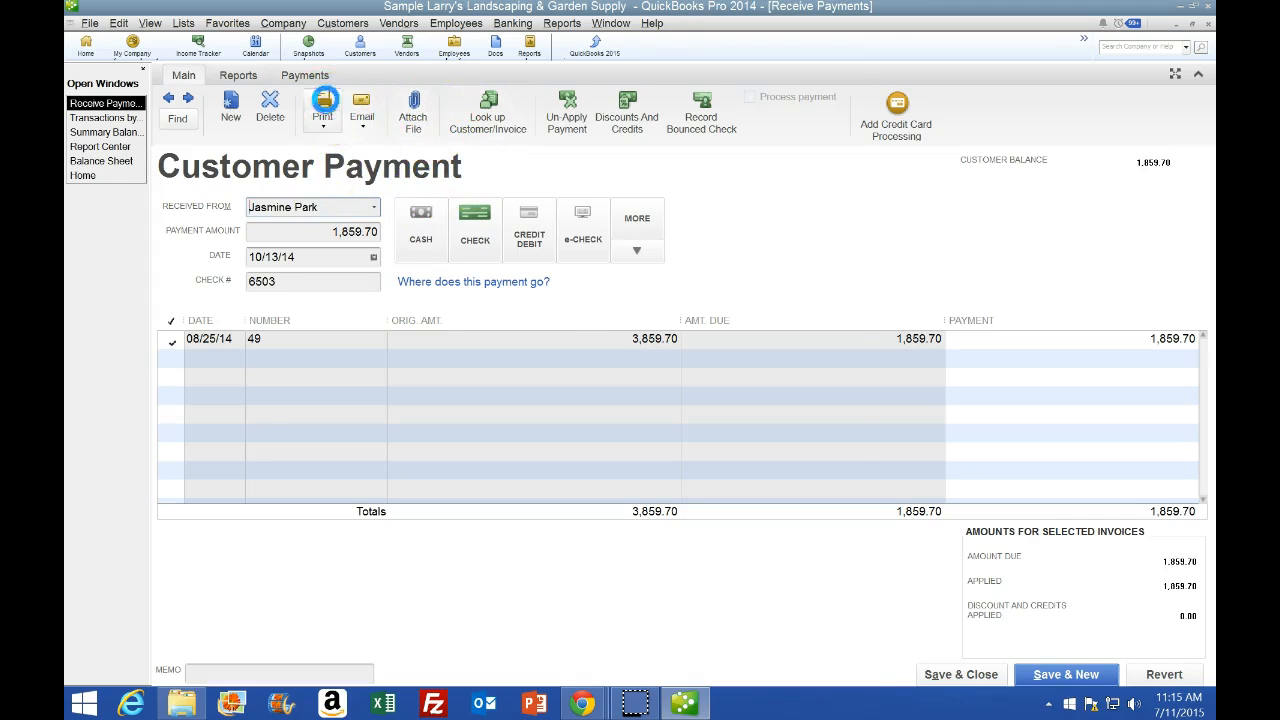
left_click(616, 190)
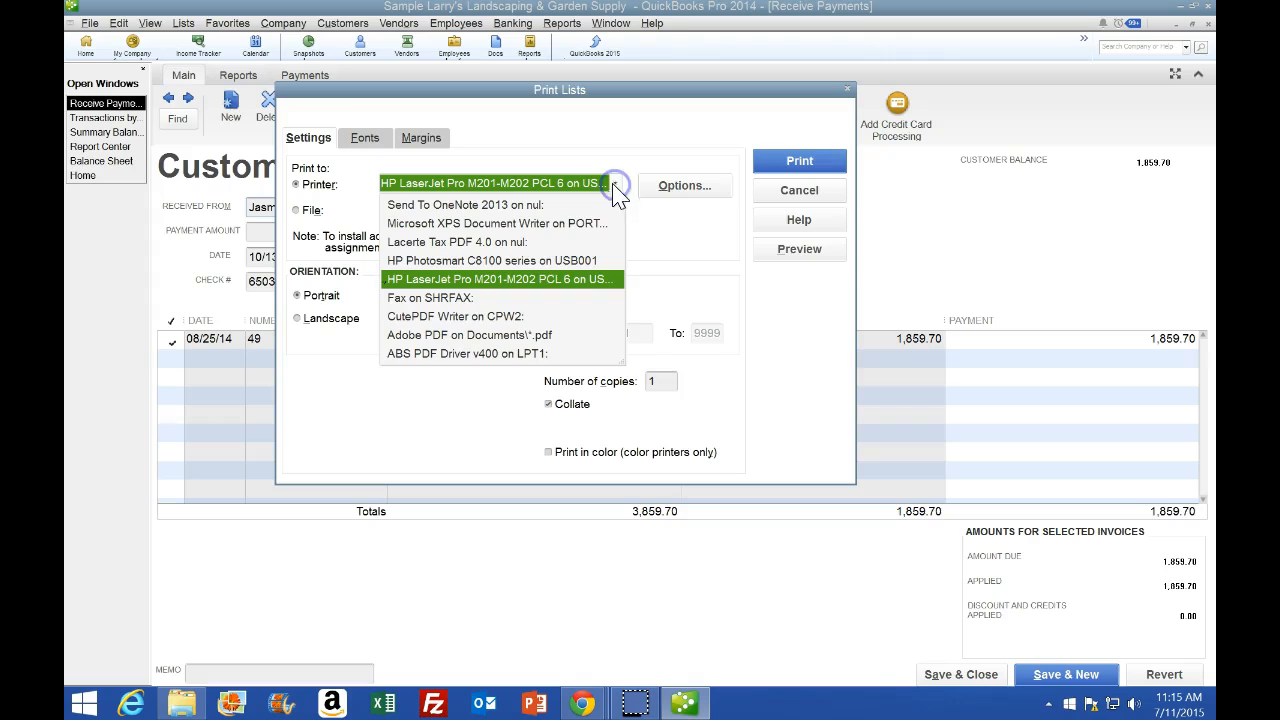
left_click(483, 332)
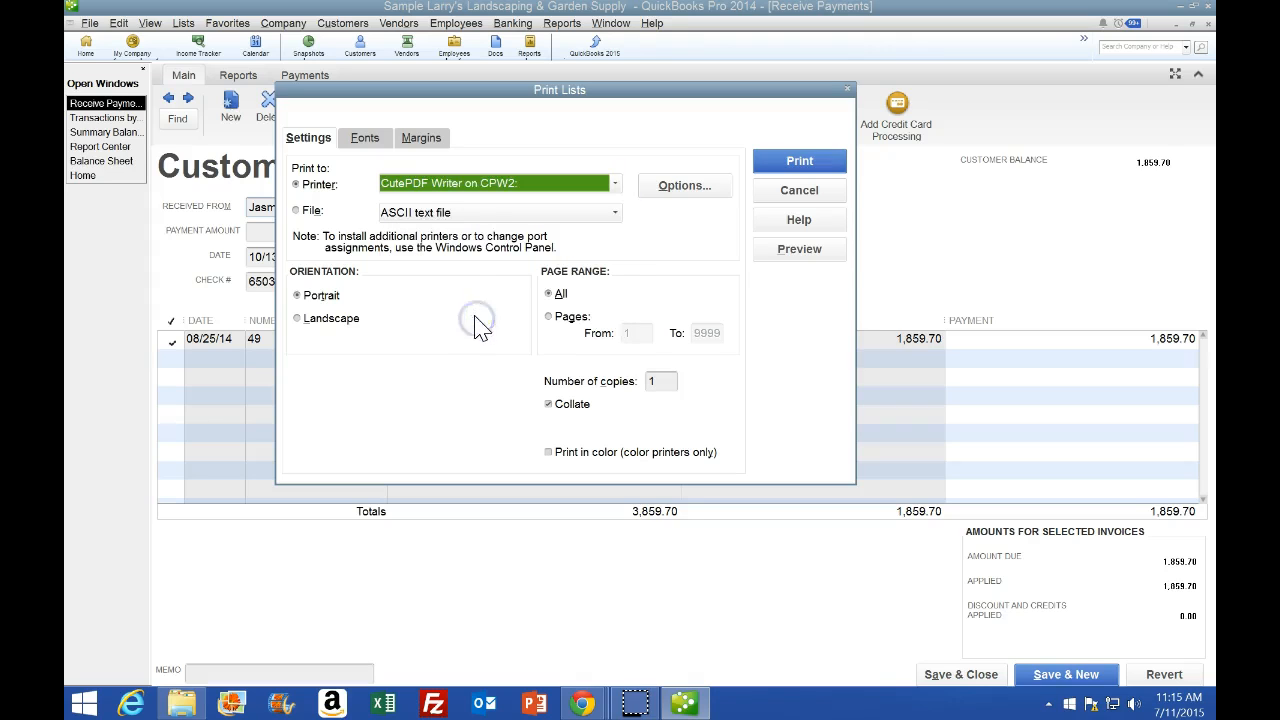
left_click(818, 165)
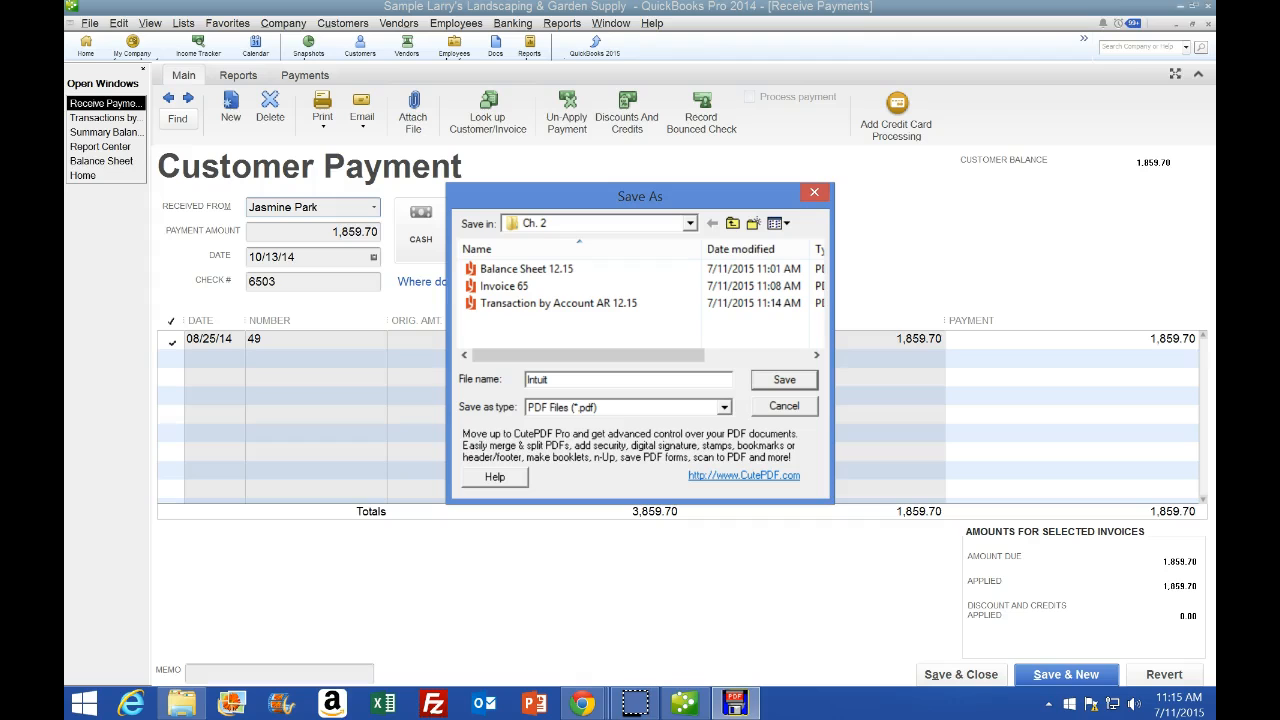
Keep Ch. 2 as the save location and replace the suggested file name for the customer payment PDF.
left_click(689, 223)
left_click(692, 224)
left_click_drag(586, 378, 499, 378)
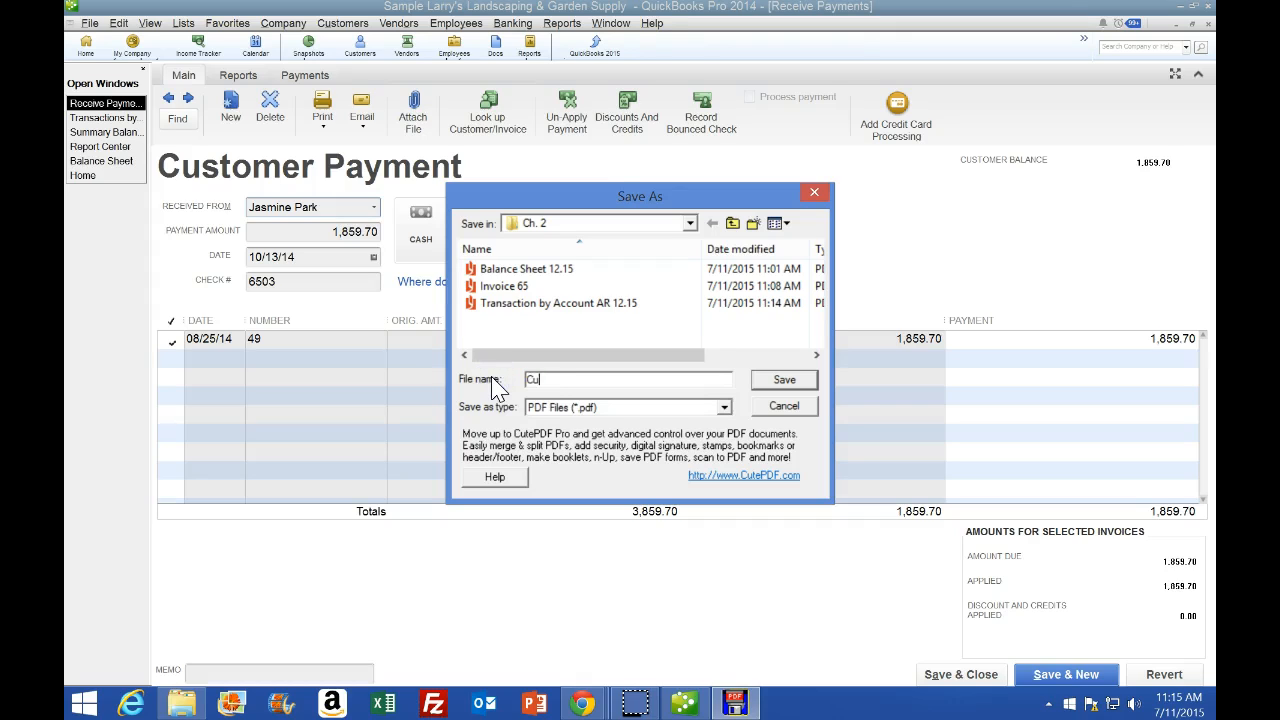